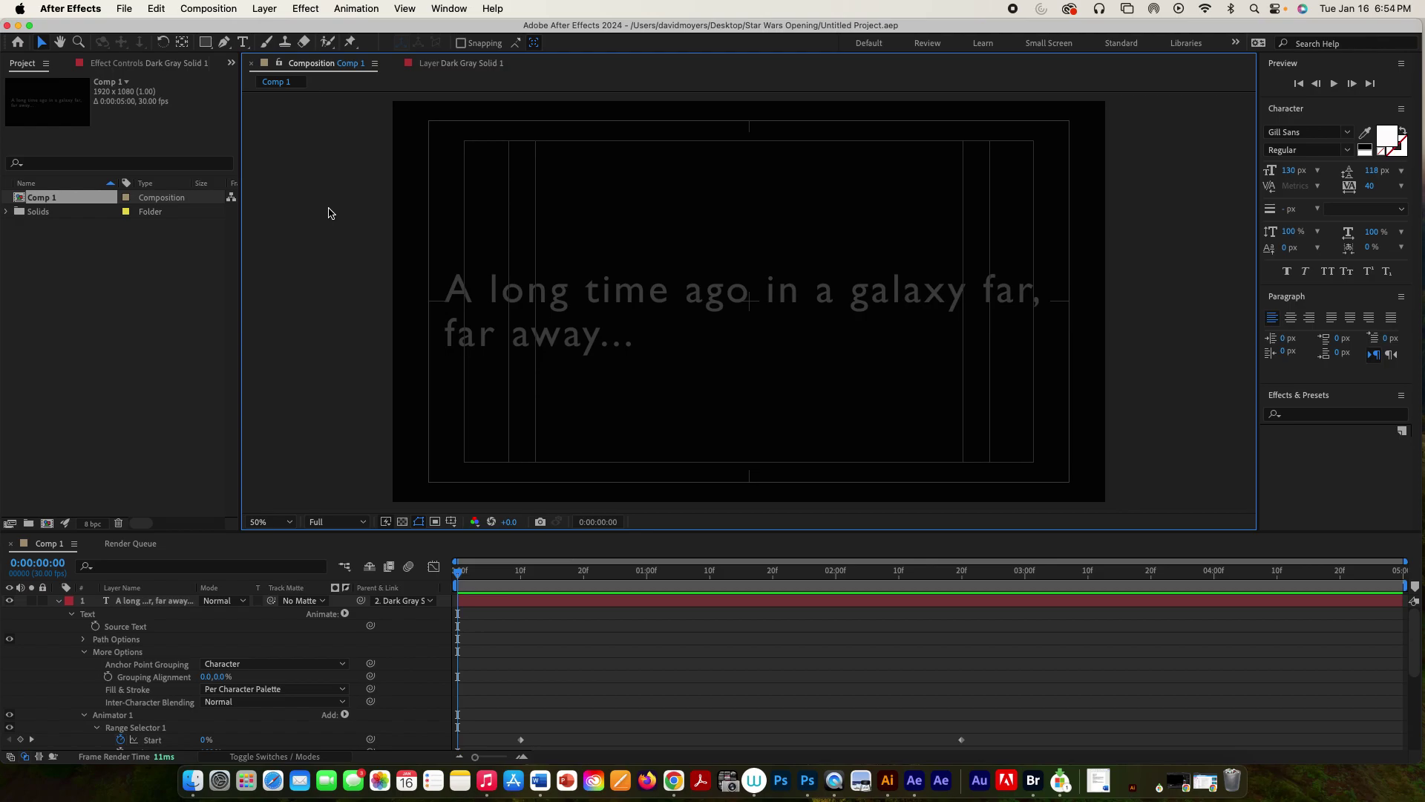
Preview the galaxy text reveal and stop at 0:00:02:26 once the whole line shows.
{"action": "key", "text": "space"}
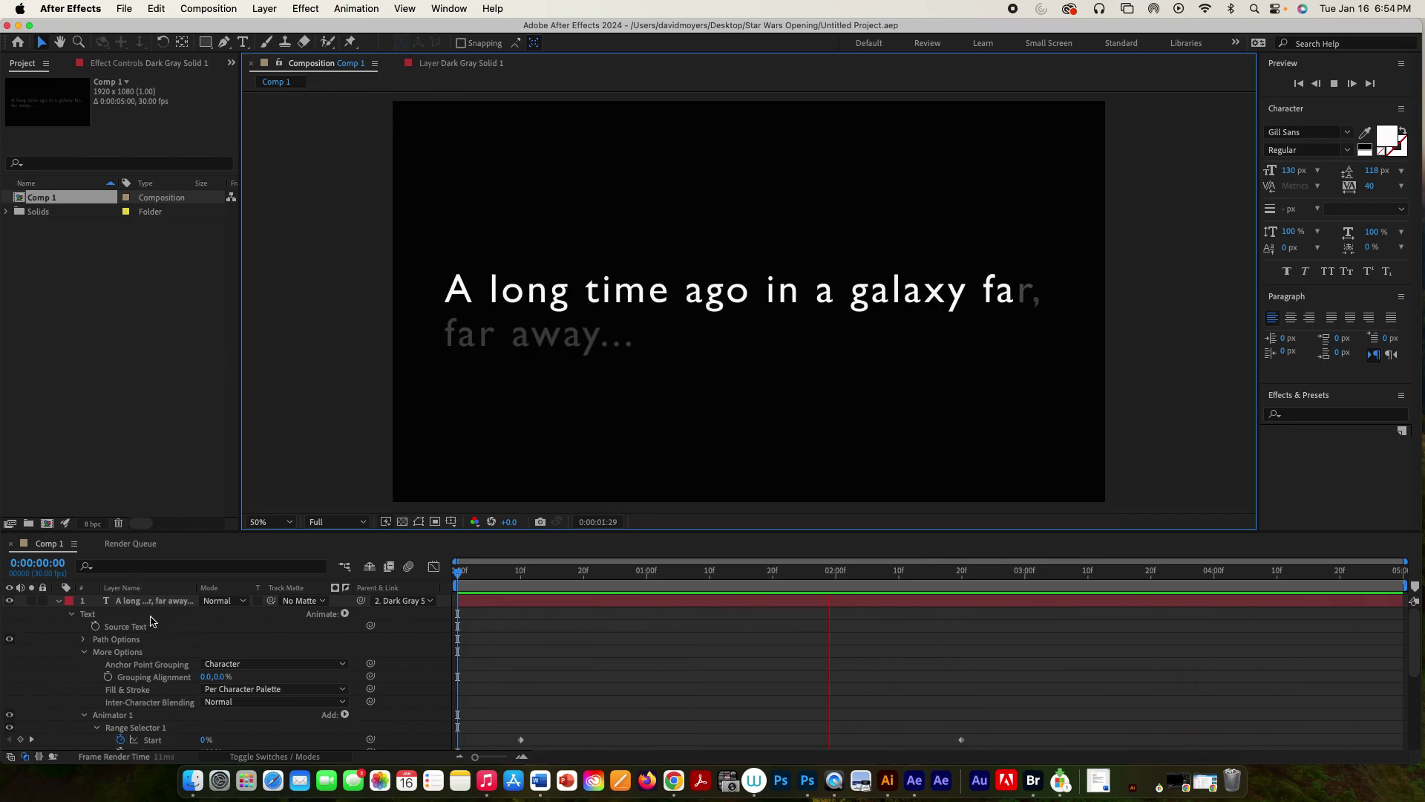
{"action": "key", "text": "space"}
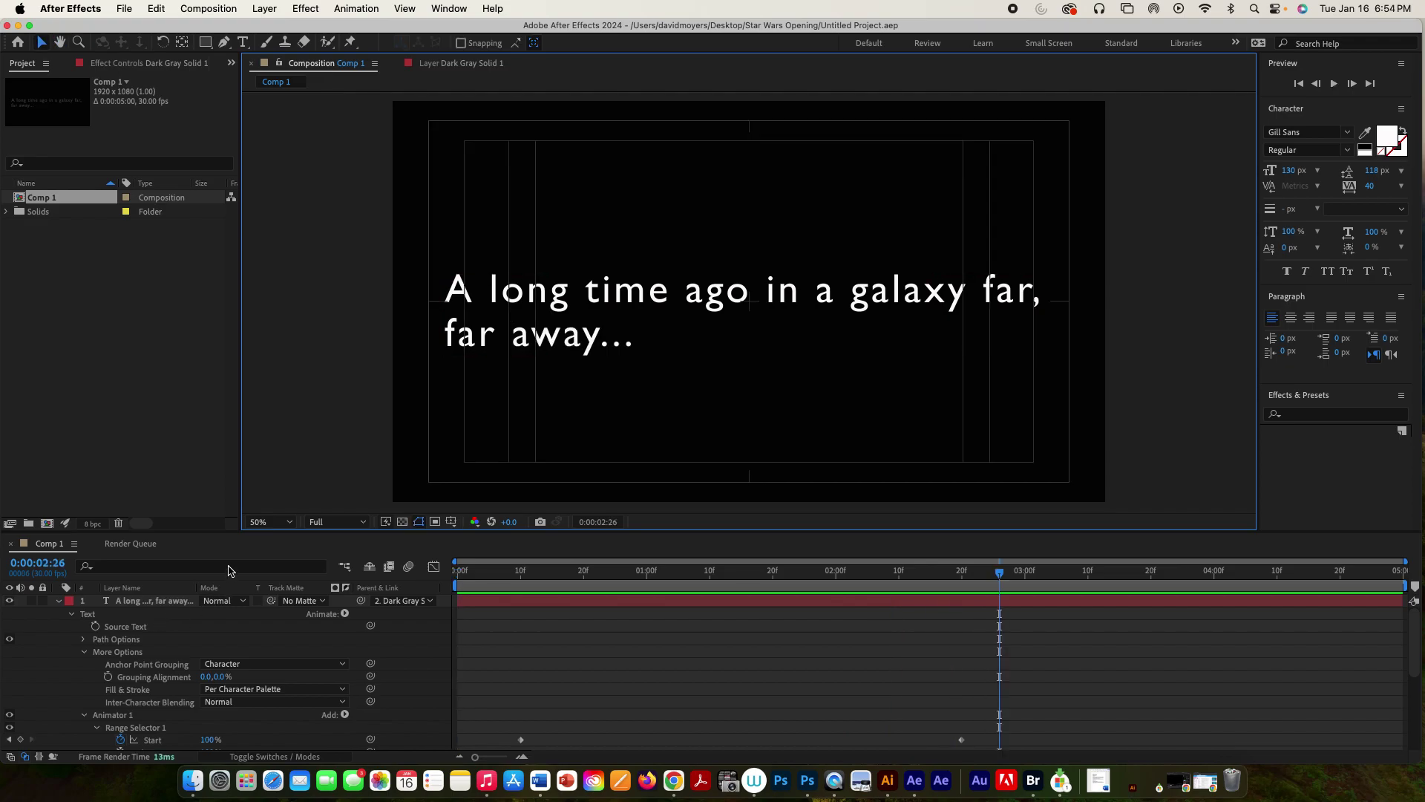
Create a new project with Comp 1 from the Social Media Landscape HD preset: 1920x1080, 30 fps, 5 seconds.
{"action": "left_click", "coordinate": [124, 8]}
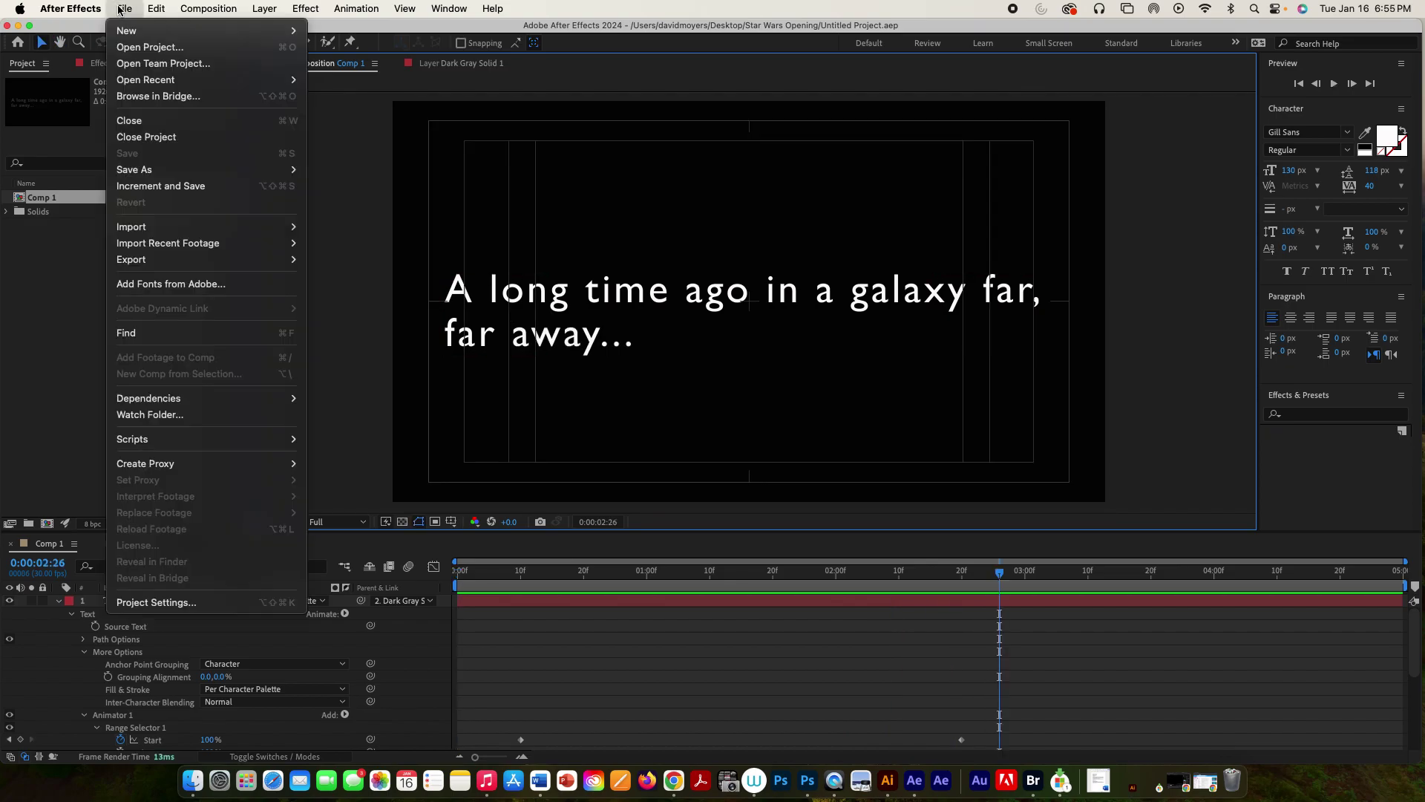
{"action": "mouse_move", "coordinate": [127, 32]}
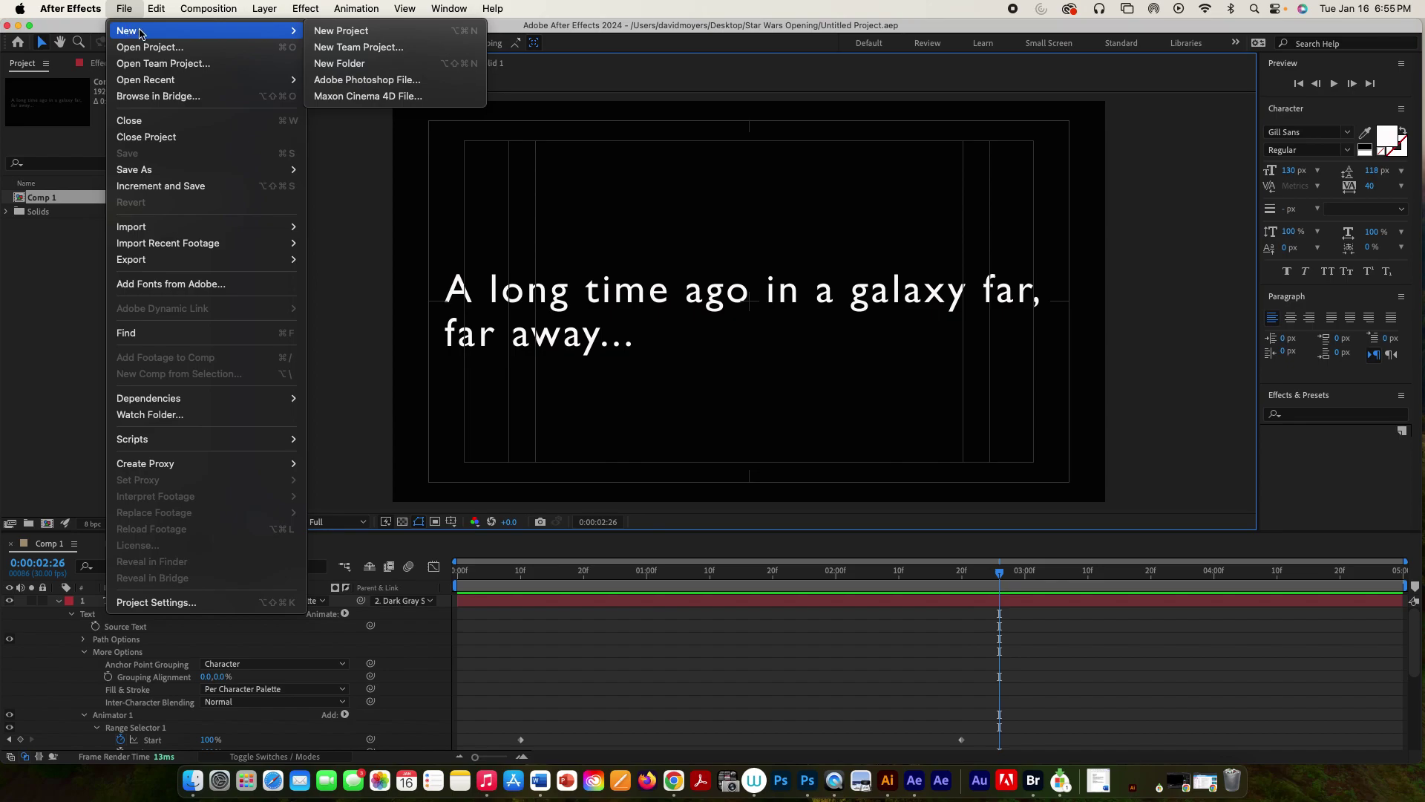
{"action": "left_click", "coordinate": [331, 33]}
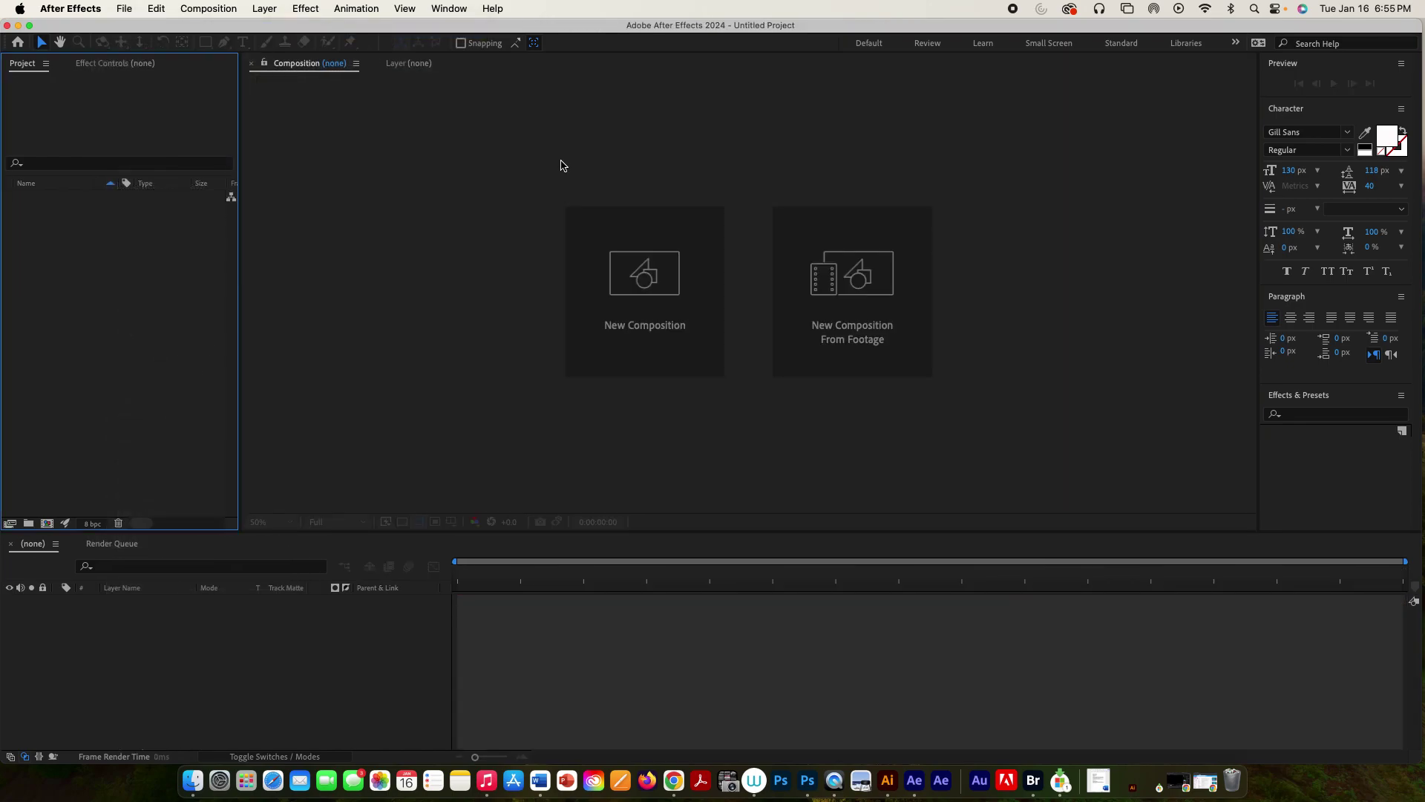
{"action": "left_click", "coordinate": [657, 288]}
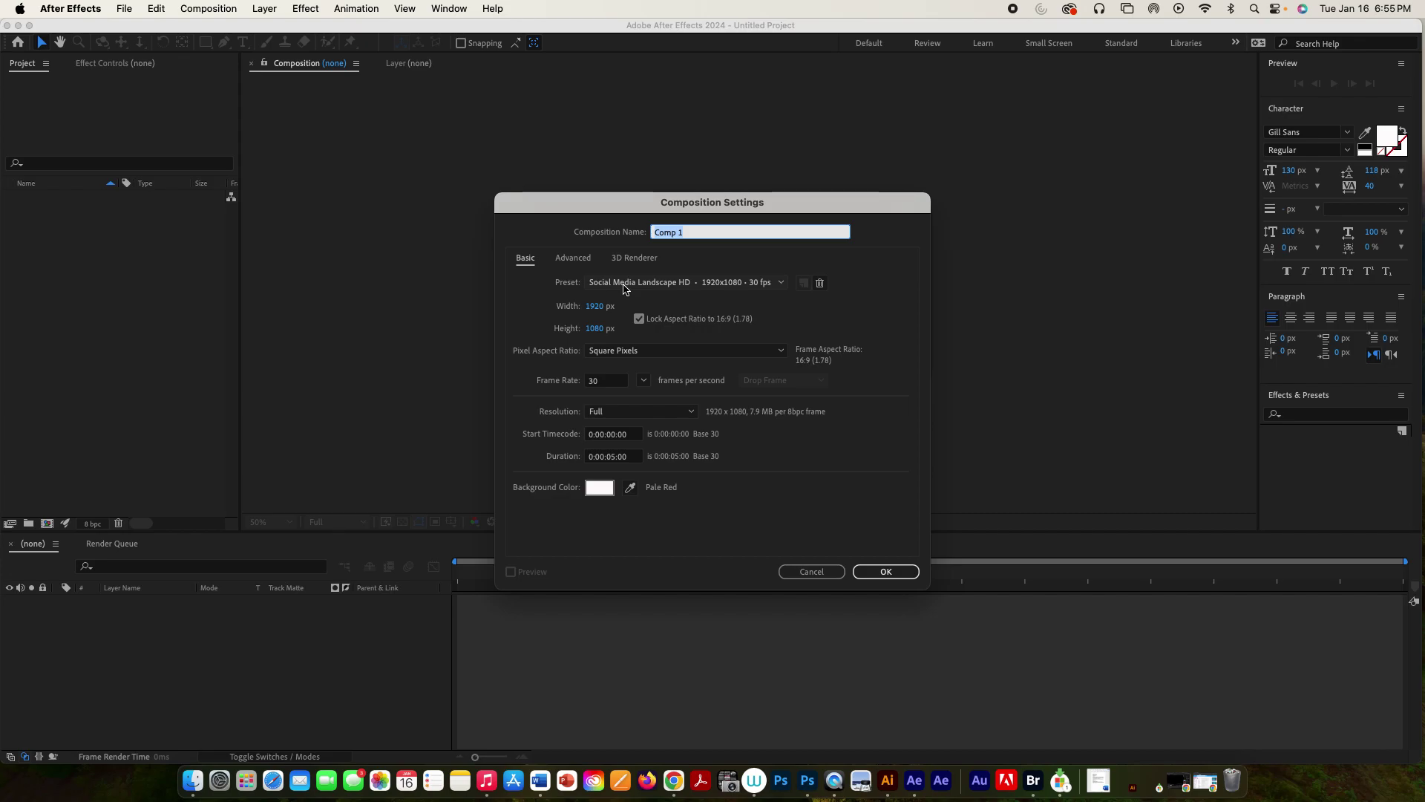
{"action": "key", "text": "Tab"}
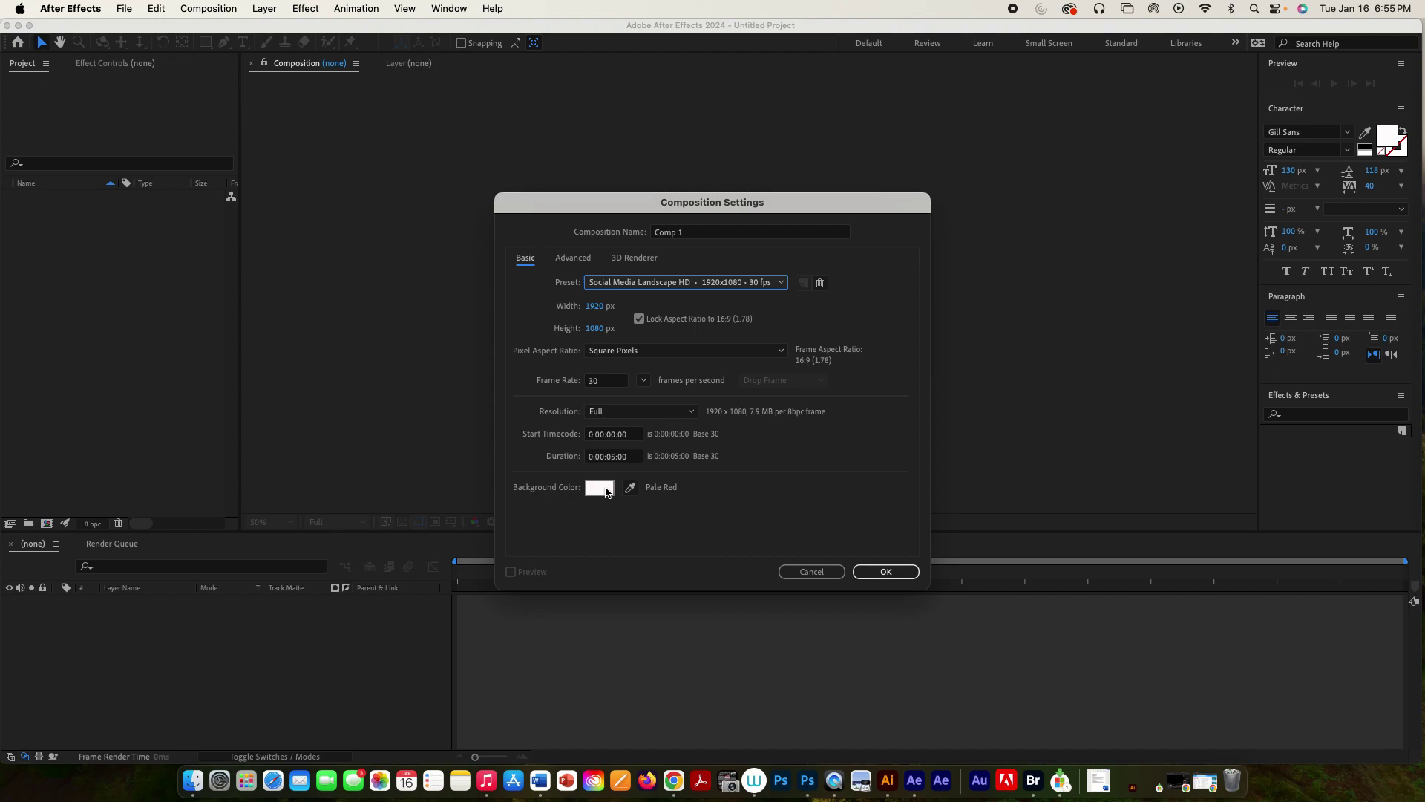
{"action": "left_click", "coordinate": [893, 571]}
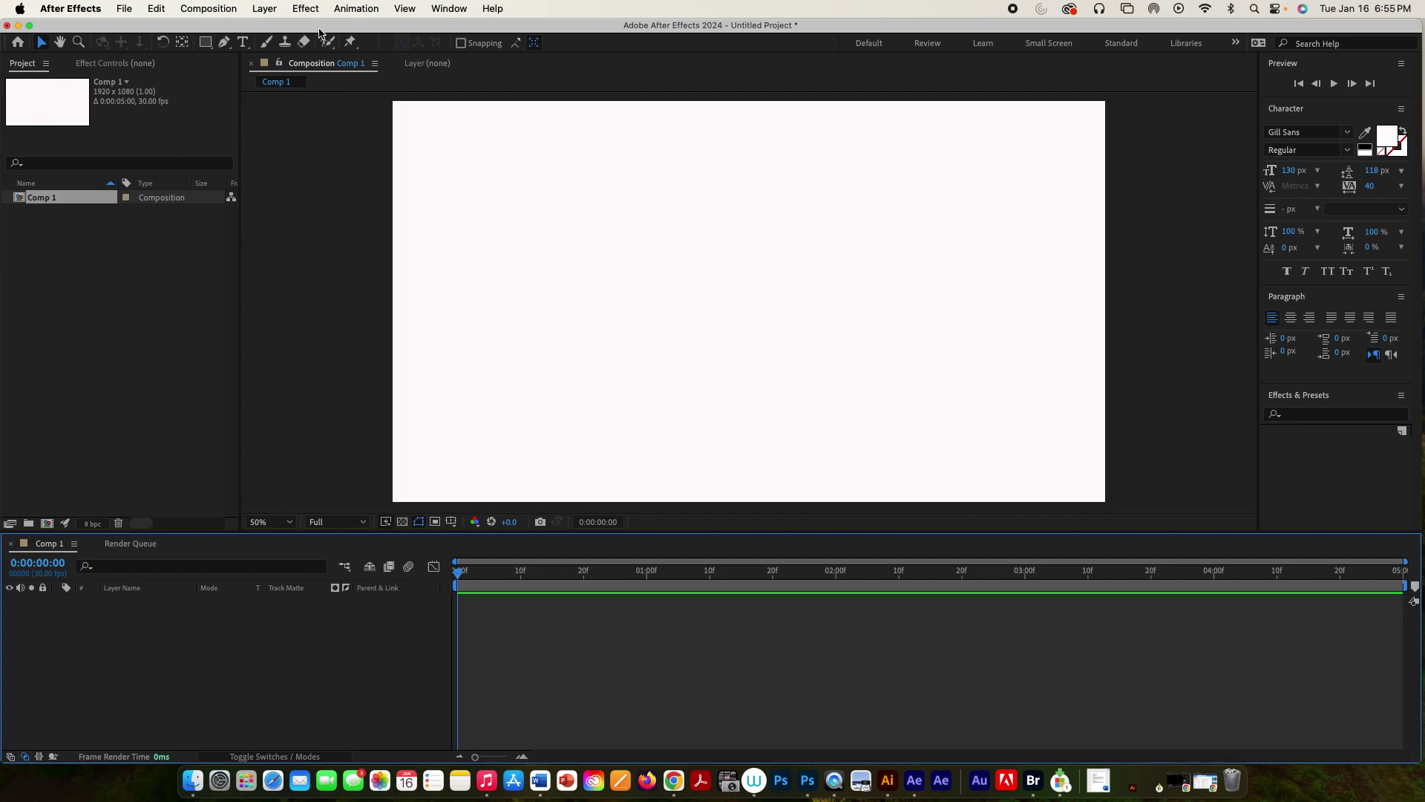
Add a comp-size solid named Dark Gray Solid 1 with colour 040404.
{"action": "left_click", "coordinate": [265, 9]}
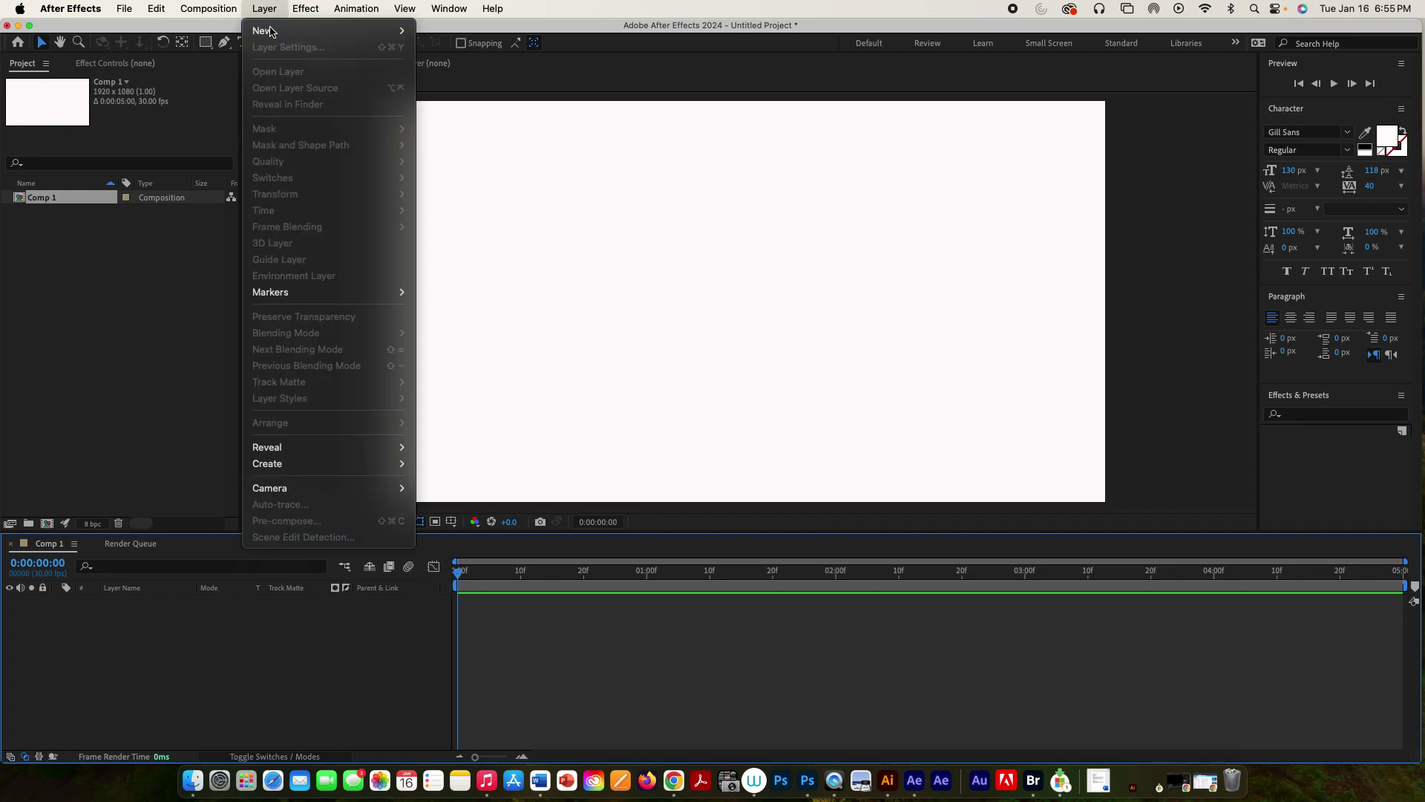
{"action": "mouse_move", "coordinate": [271, 31]}
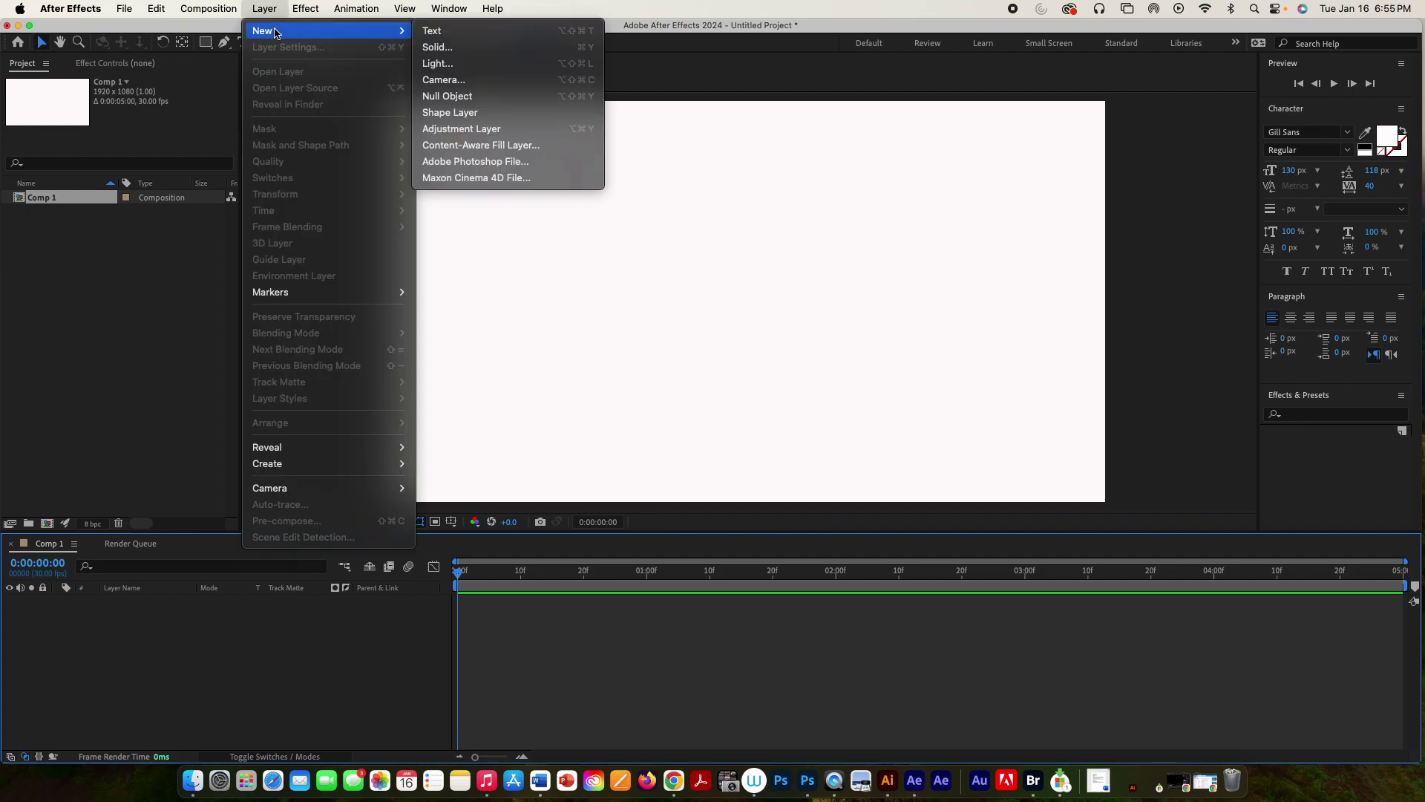
{"action": "left_click", "coordinate": [437, 48]}
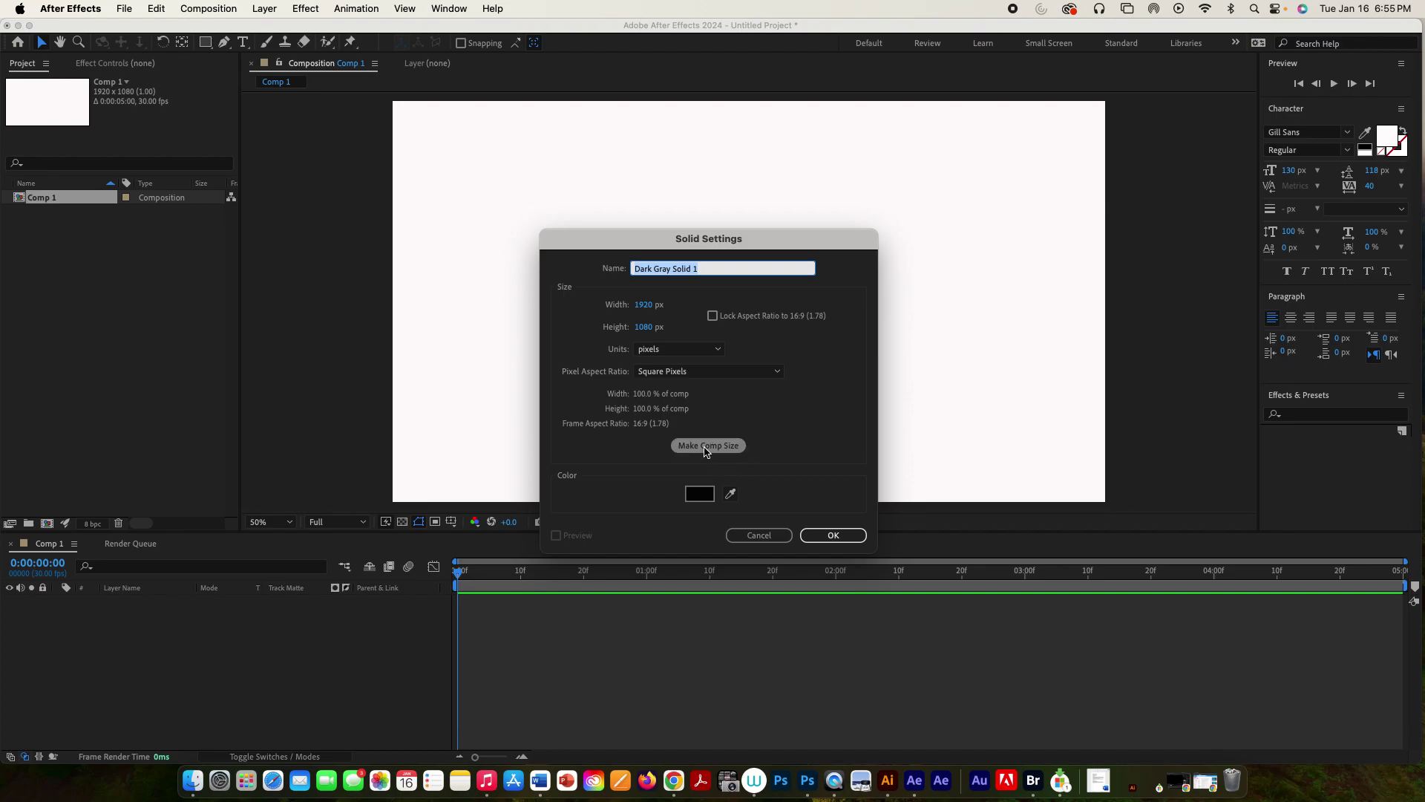
{"action": "left_click", "coordinate": [705, 447]}
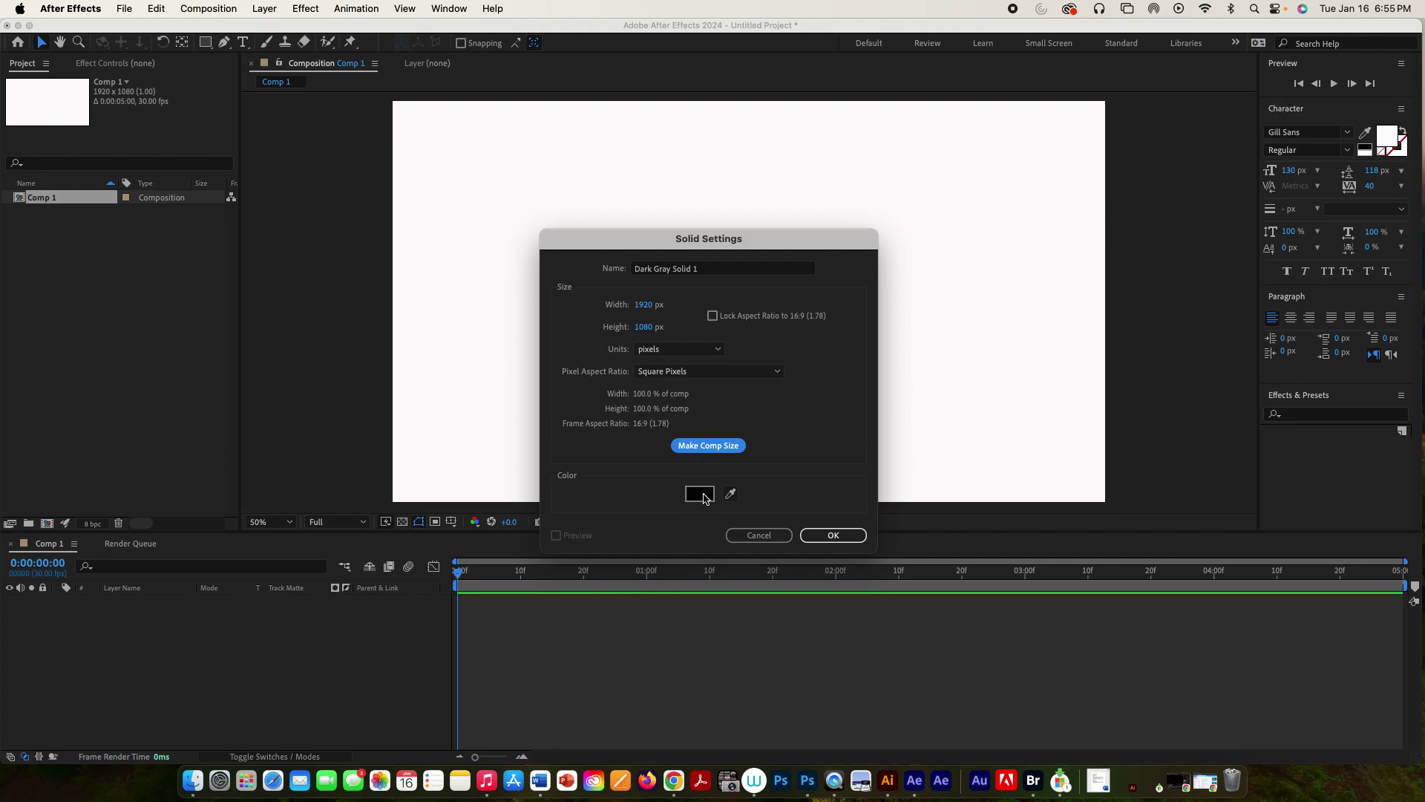
{"action": "left_click", "coordinate": [705, 497]}
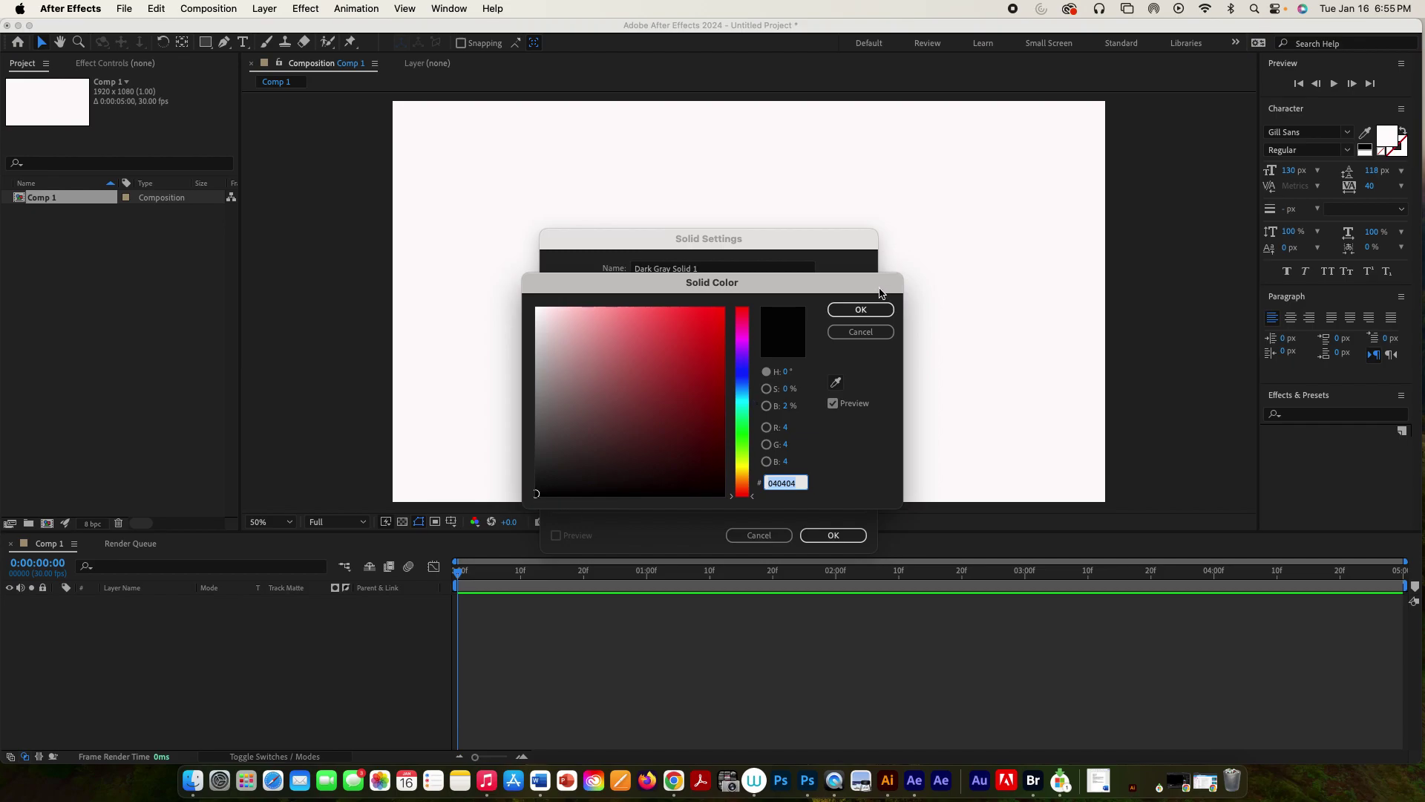
{"action": "left_click", "coordinate": [876, 310]}
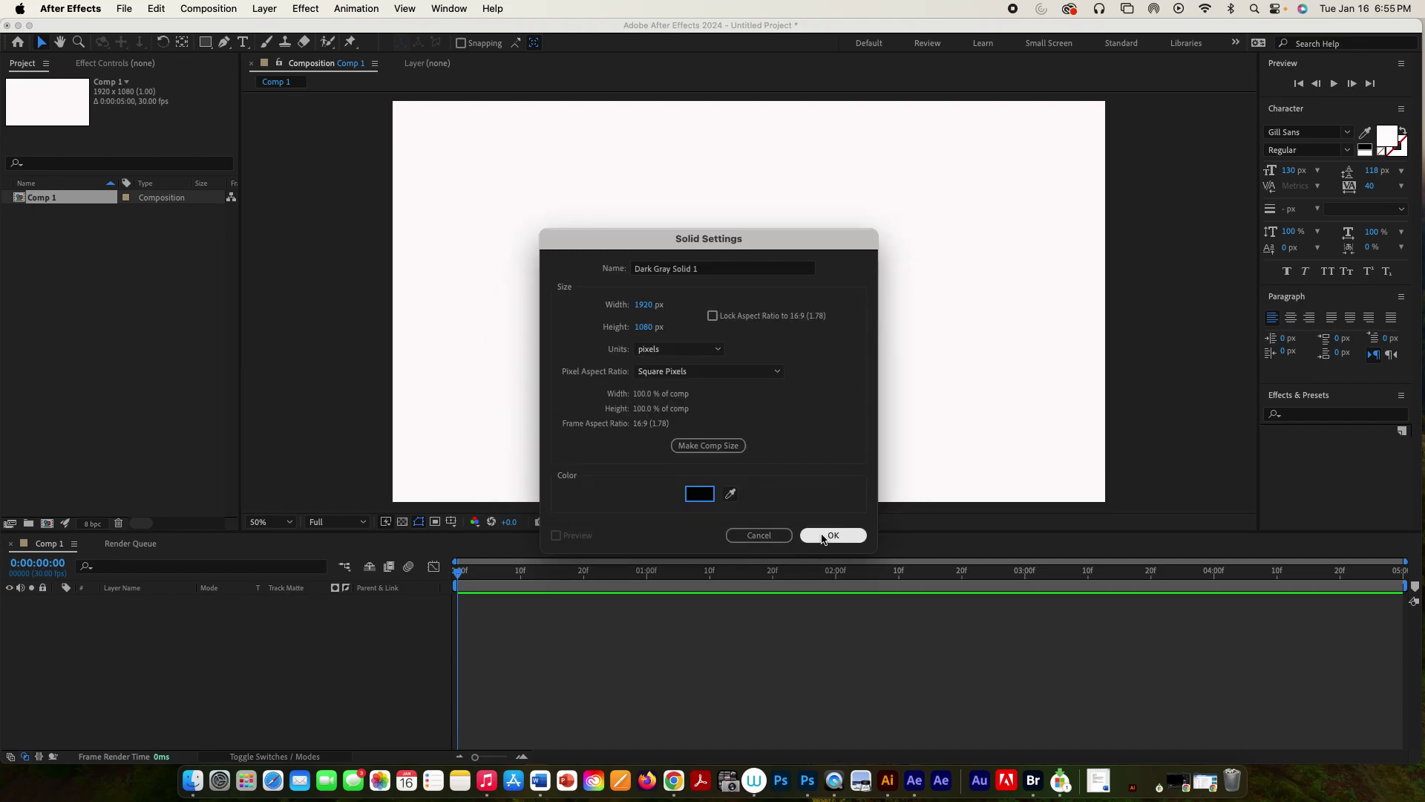
{"action": "left_click", "coordinate": [828, 534]}
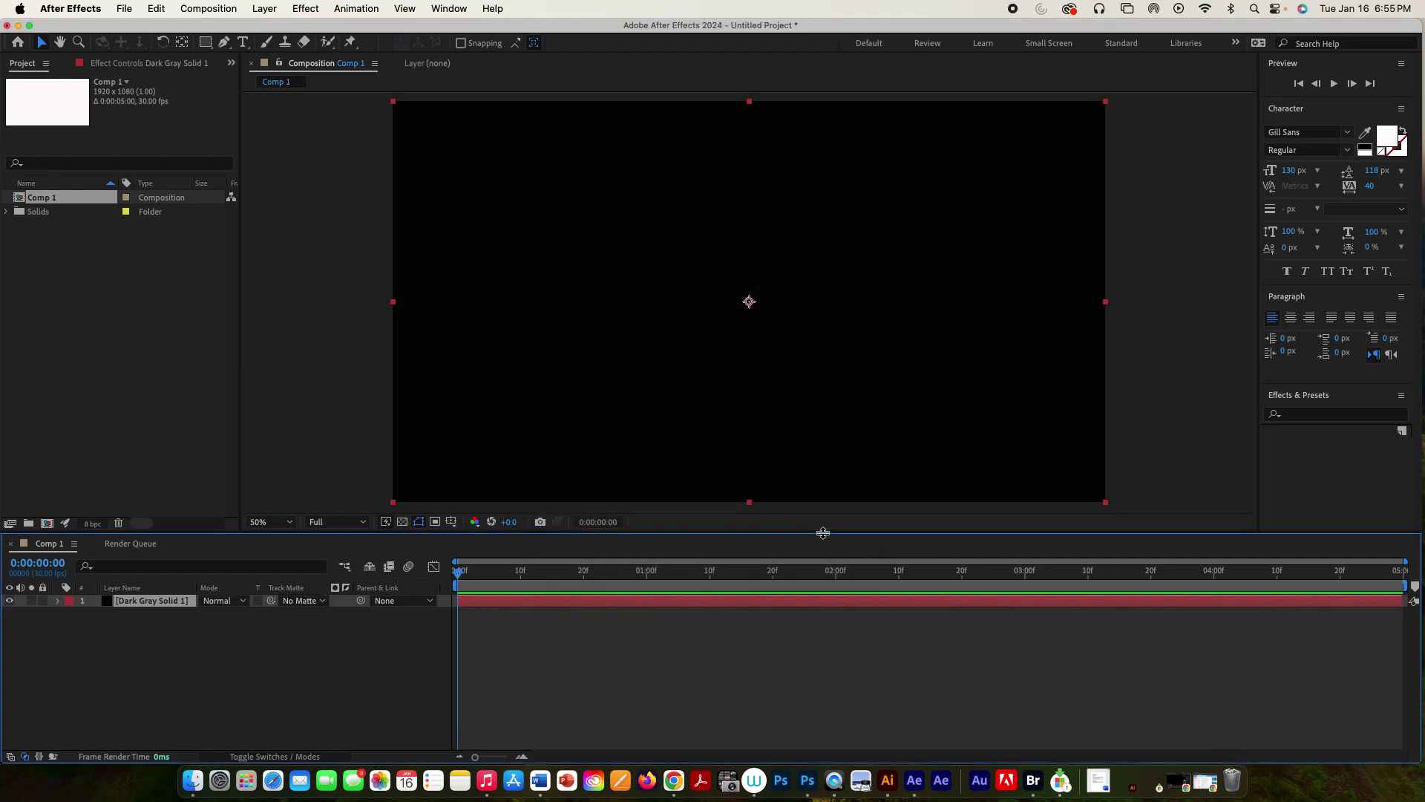
Enlarge the viewer and try moving the solid, then undo it back to centre.
{"action": "left_click_drag", "start_coordinate": [821, 528], "coordinate": [817, 576]}
{"action": "left_click_drag", "start_coordinate": [656, 349], "coordinate": [696, 323]}
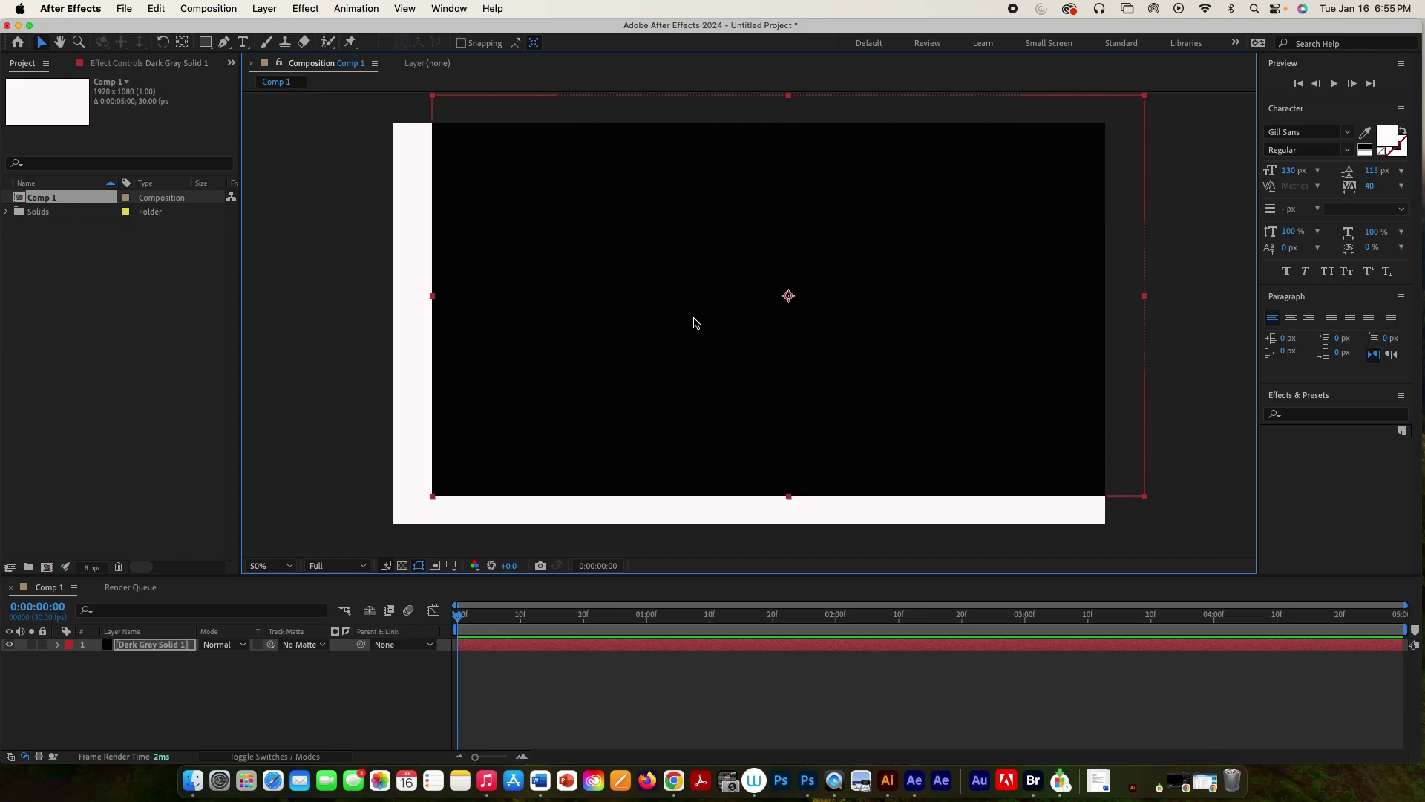
{"action": "key", "text": "super+z"}
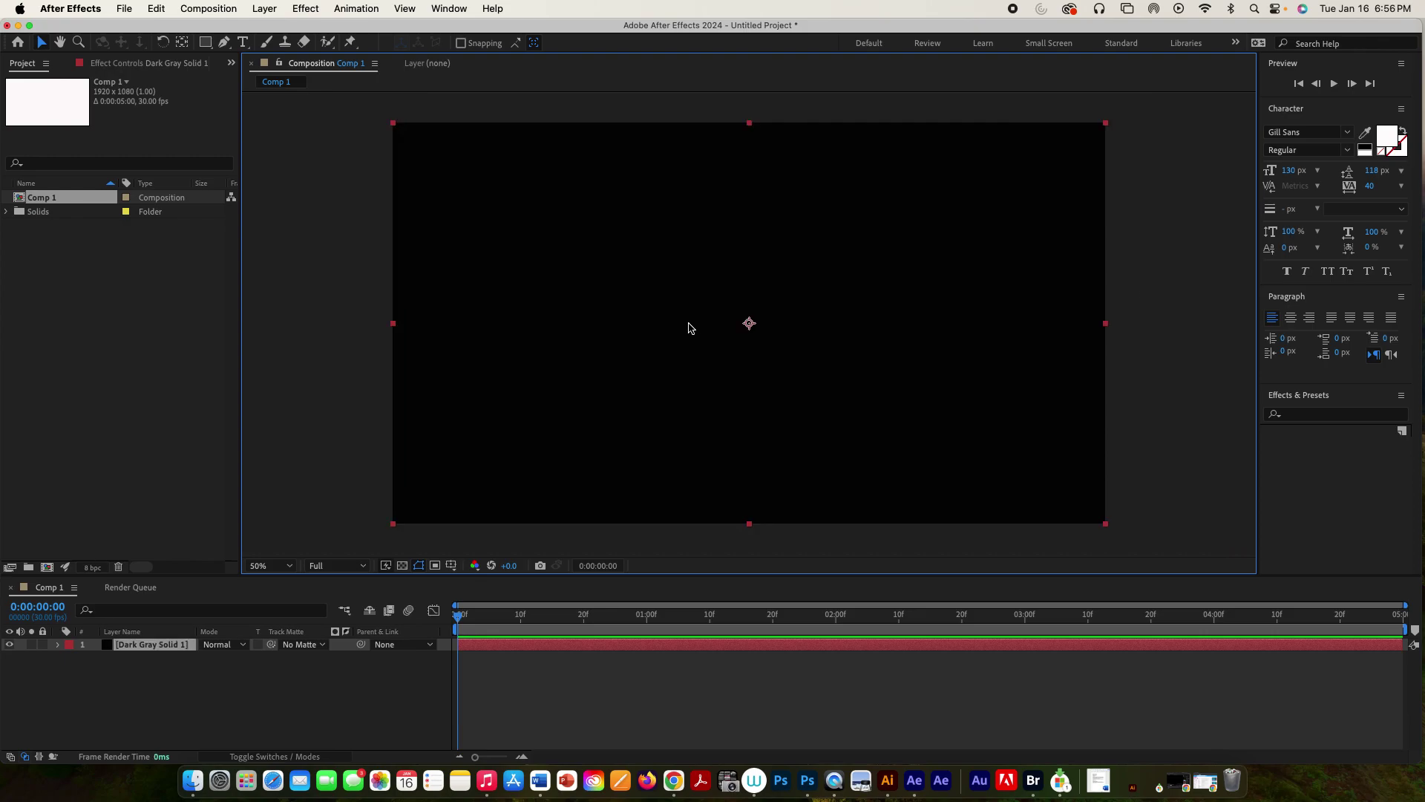
Add a white Gill Sans text layer reading 'A long time ago'.
{"action": "left_click", "coordinate": [268, 11]}
{"action": "mouse_move", "coordinate": [272, 30]}
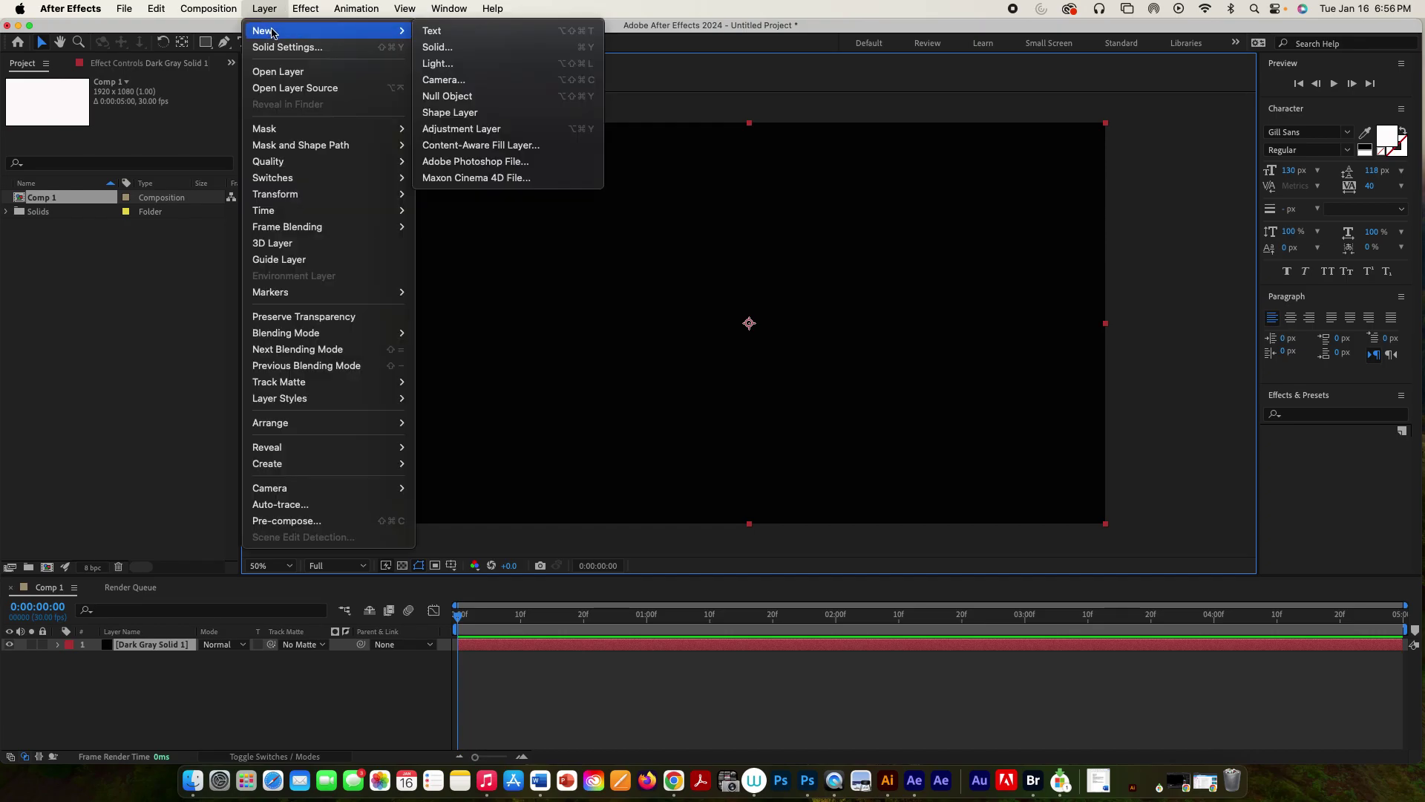
{"action": "left_click", "coordinate": [428, 33]}
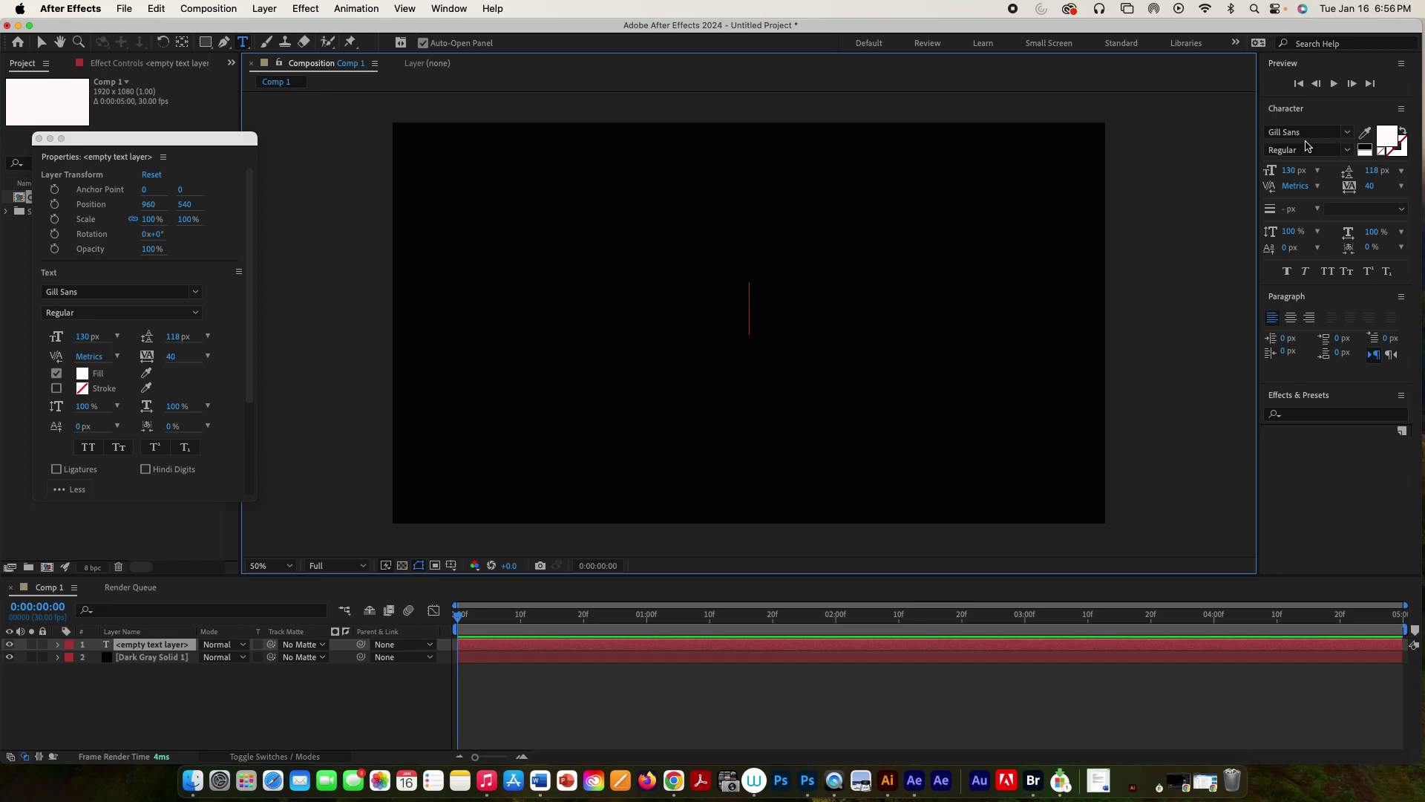
{"action": "left_click", "coordinate": [1348, 151]}
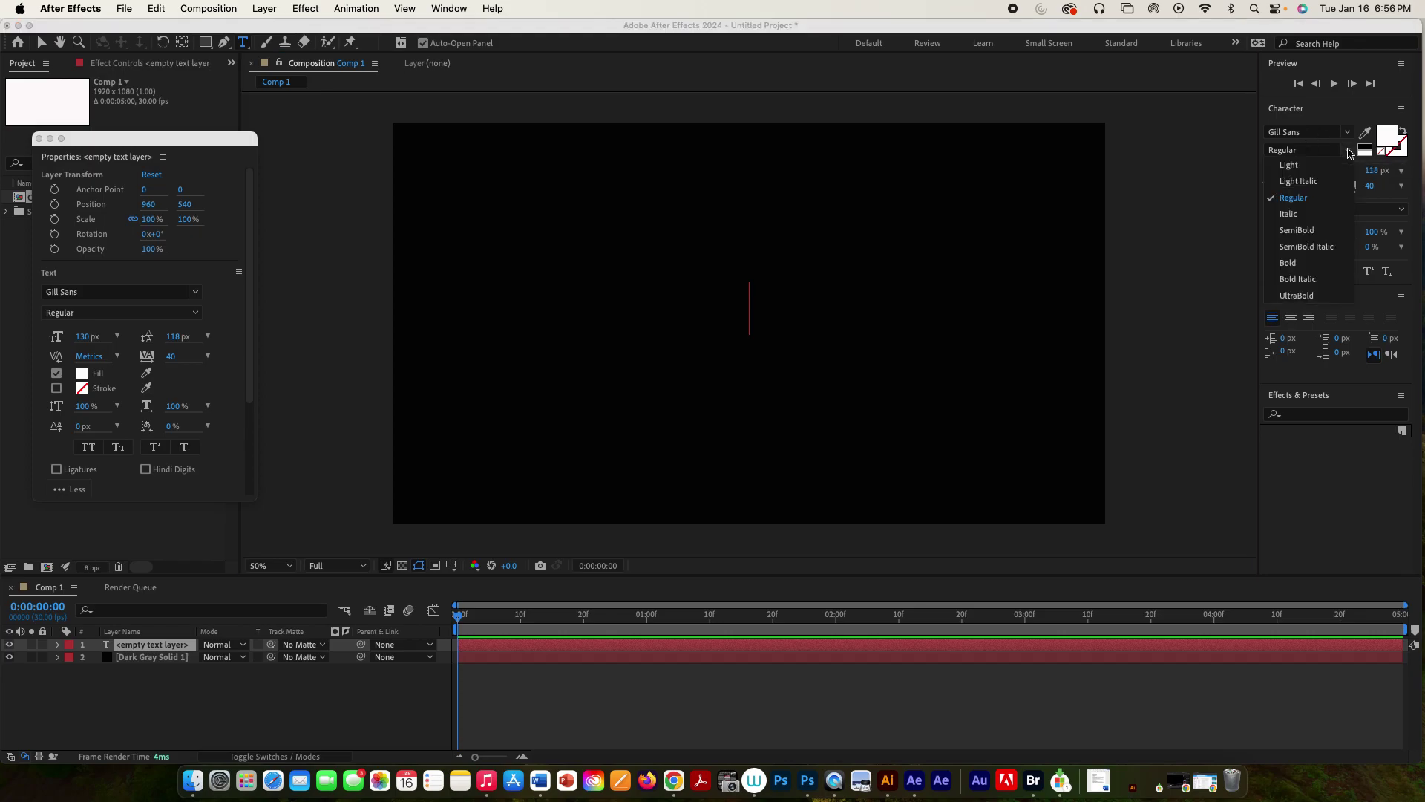
{"action": "left_click", "coordinate": [1316, 136]}
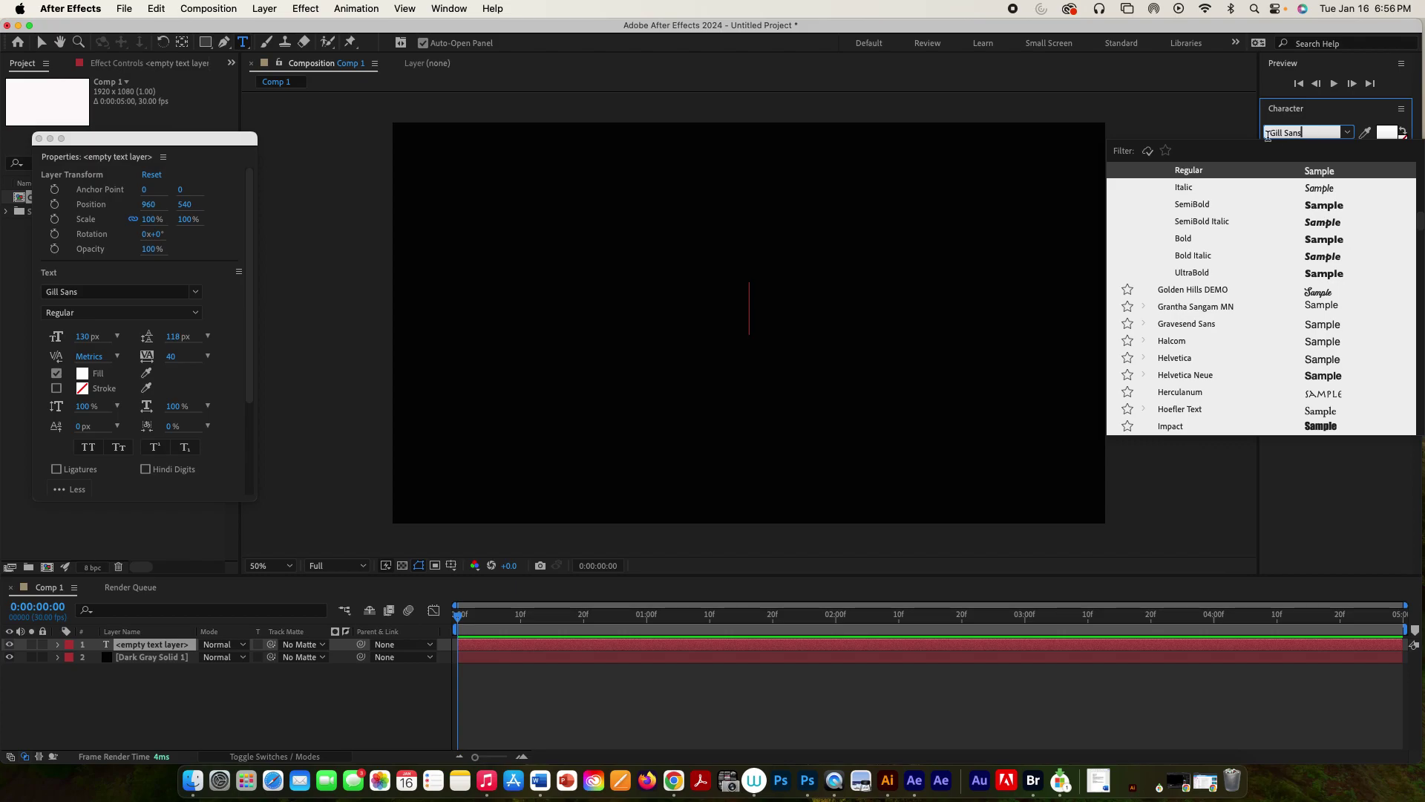
{"action": "left_click", "coordinate": [747, 310]}
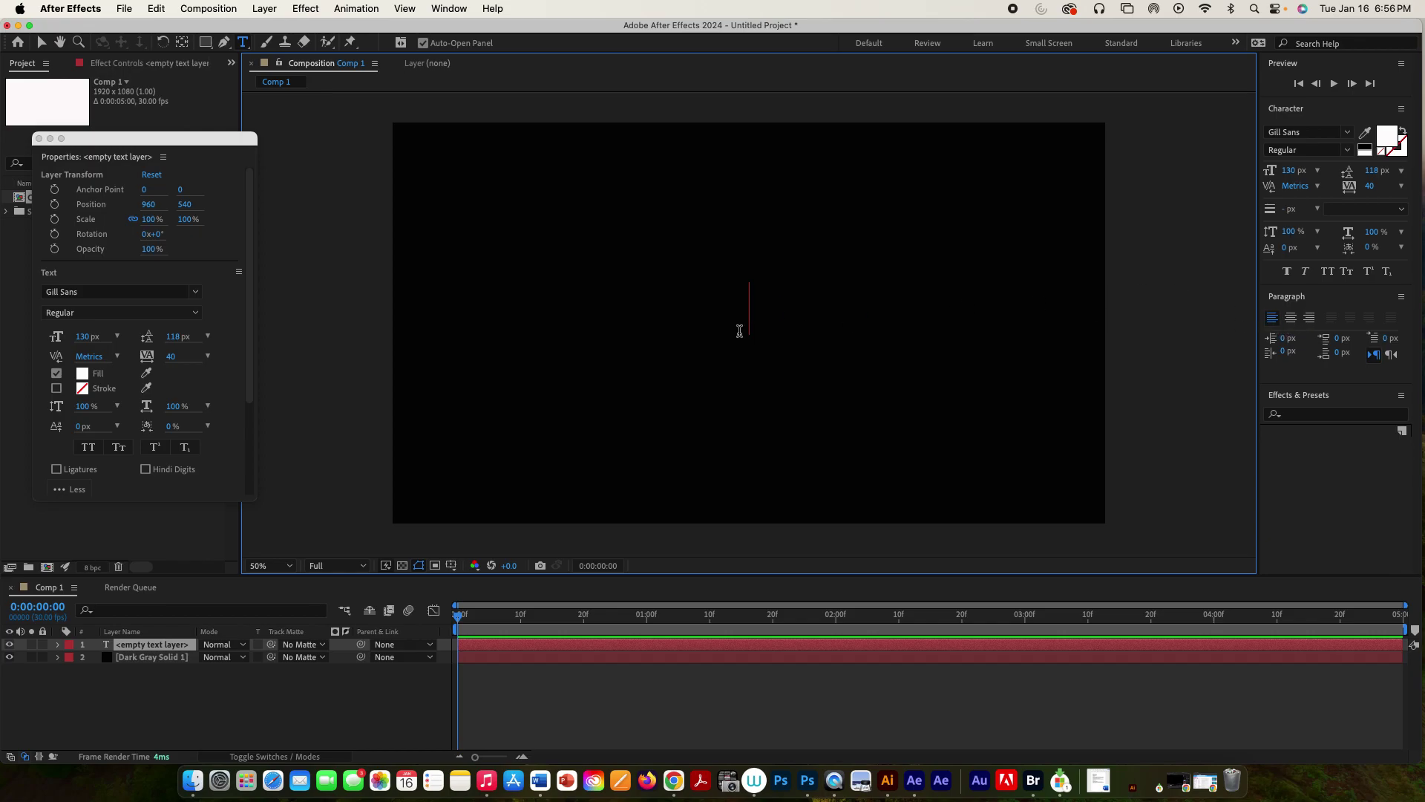
{"action": "type", "text": "A long time ago"}
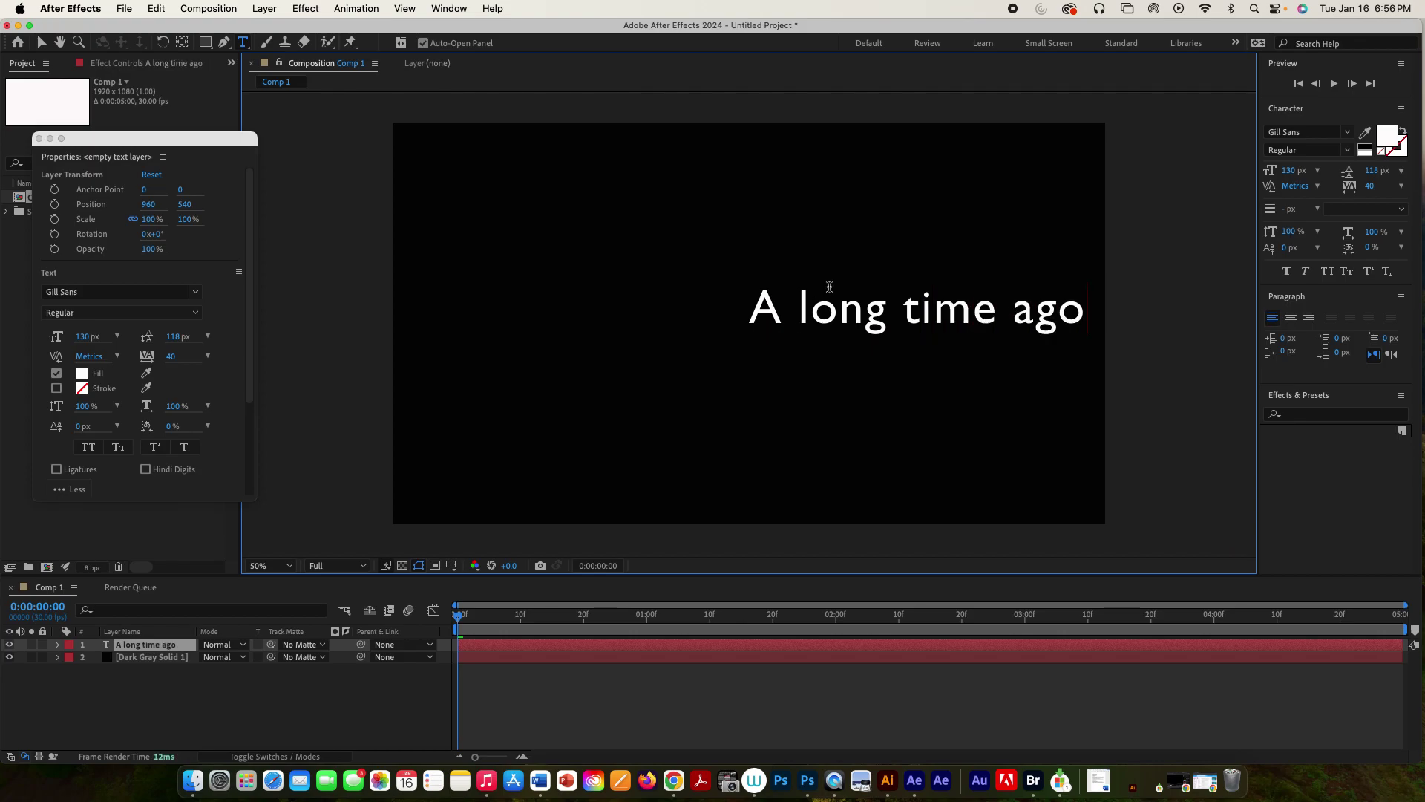
Move the 'A long time ago' text toward the upper-left of the frame.
{"action": "left_click", "coordinate": [41, 42]}
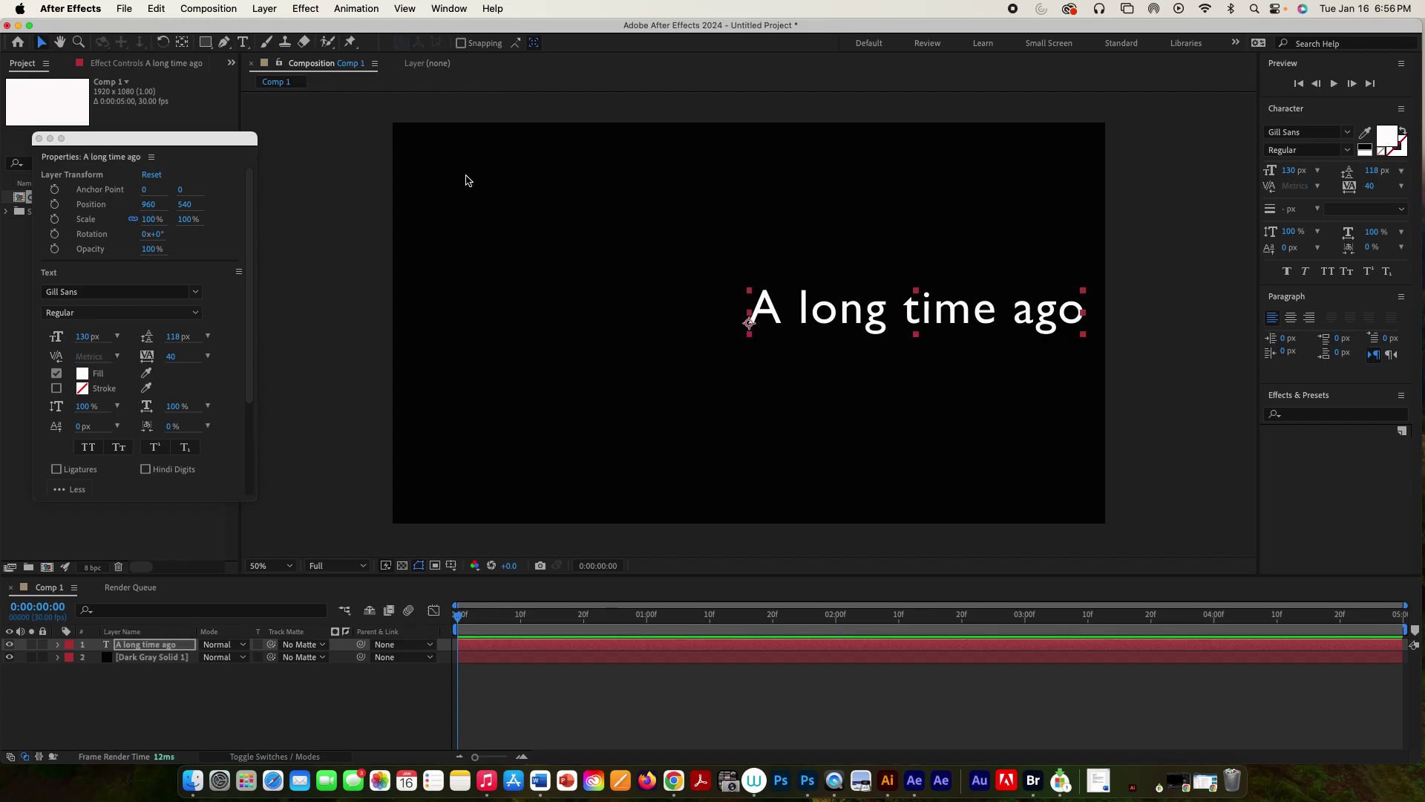
{"action": "left_click_drag", "start_coordinate": [749, 323], "coordinate": [443, 341]}
{"action": "left_click_drag", "start_coordinate": [569, 343], "coordinate": [563, 311]}
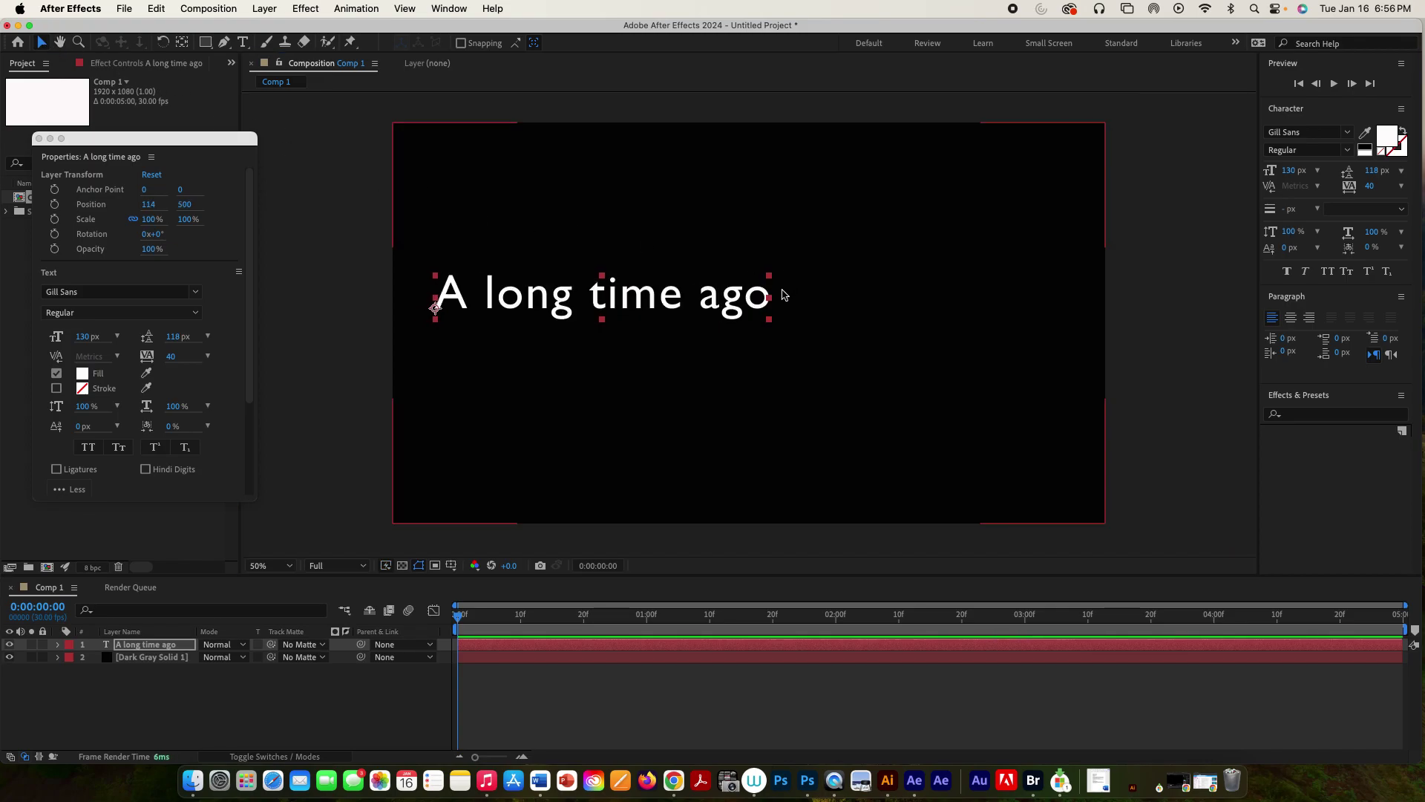
Extend the text to 'in a galaxy far,' / 'far away...' on a second line and nudge it to Position 98,504.
{"action": "left_click", "coordinate": [243, 42]}
{"action": "left_click", "coordinate": [766, 297]}
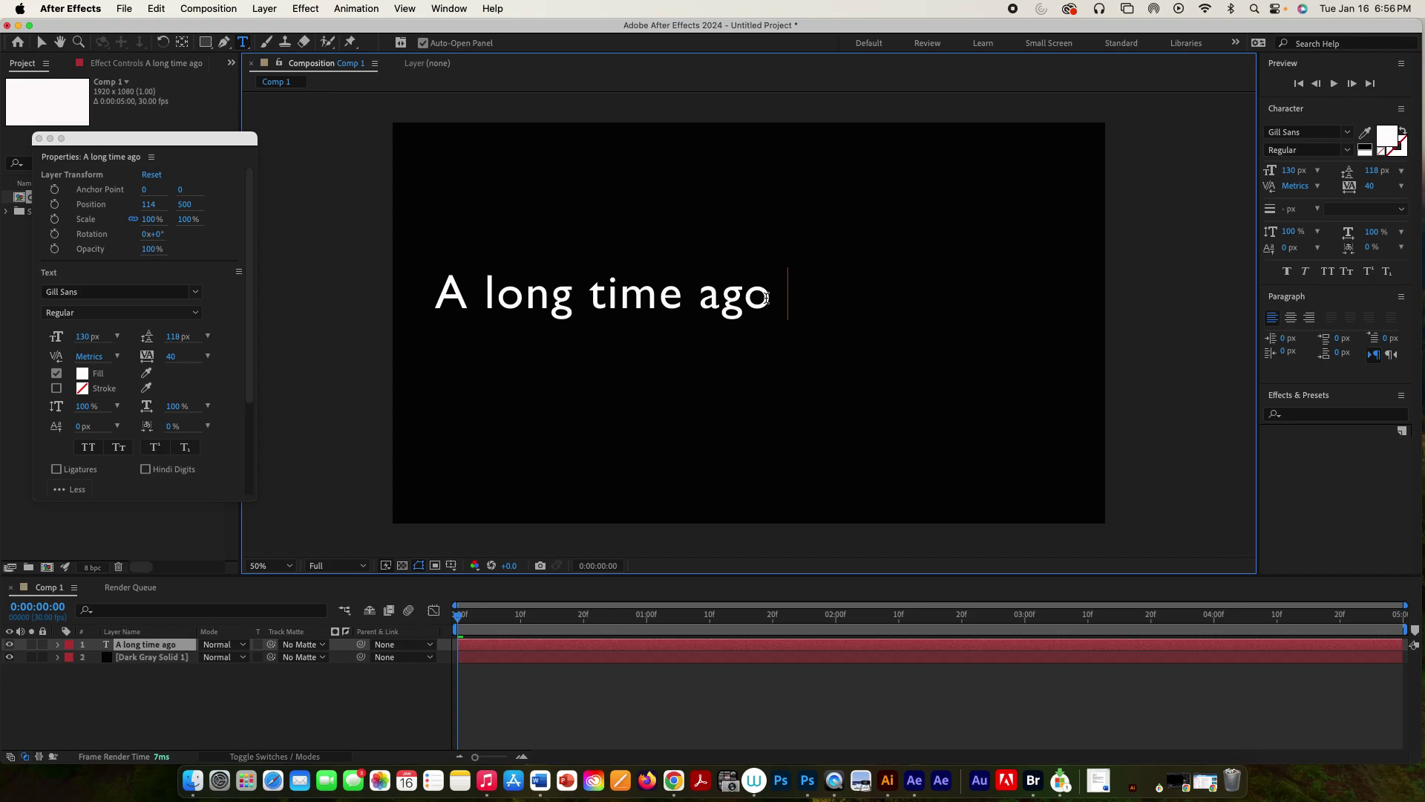
{"action": "type", "text": "in a "}
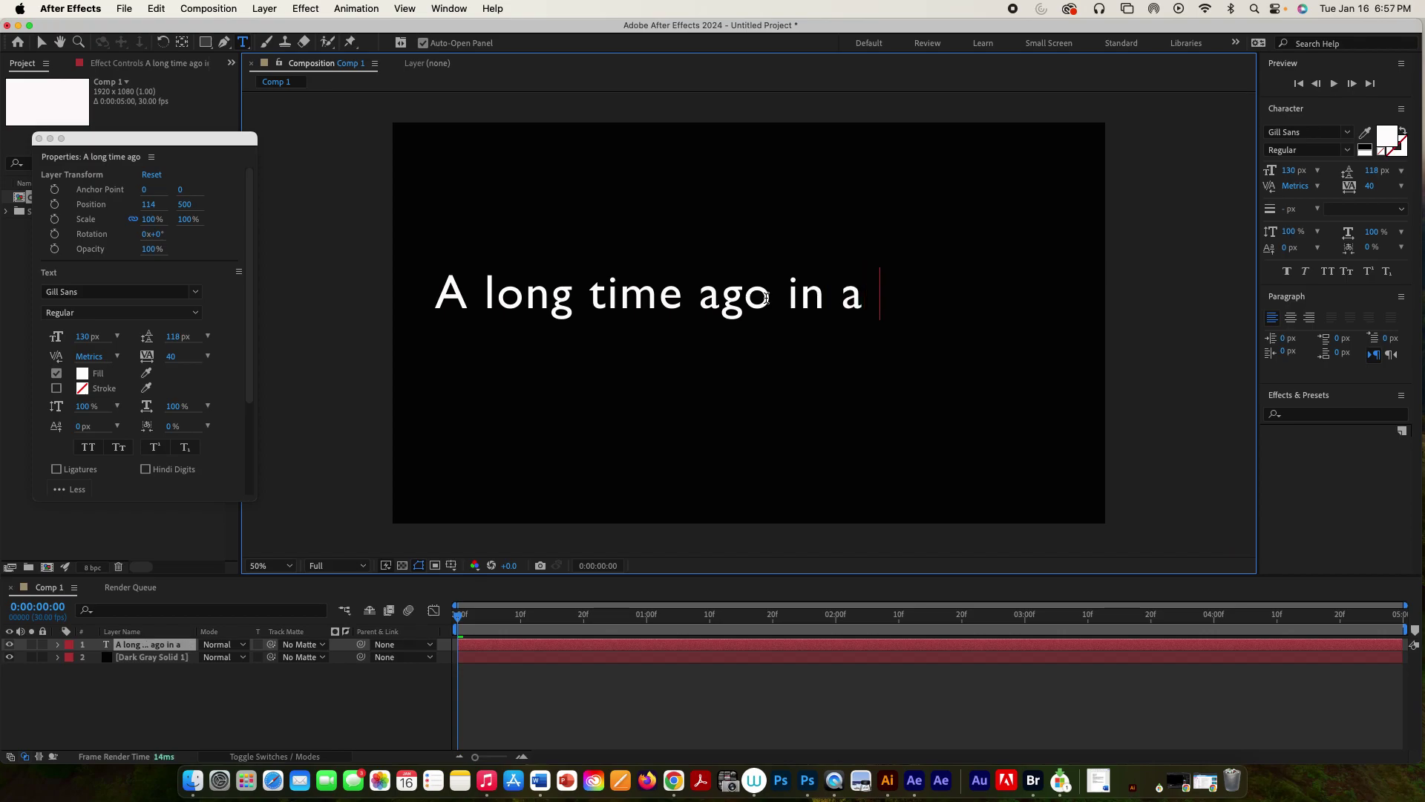
{"action": "type", "text": "gala"}
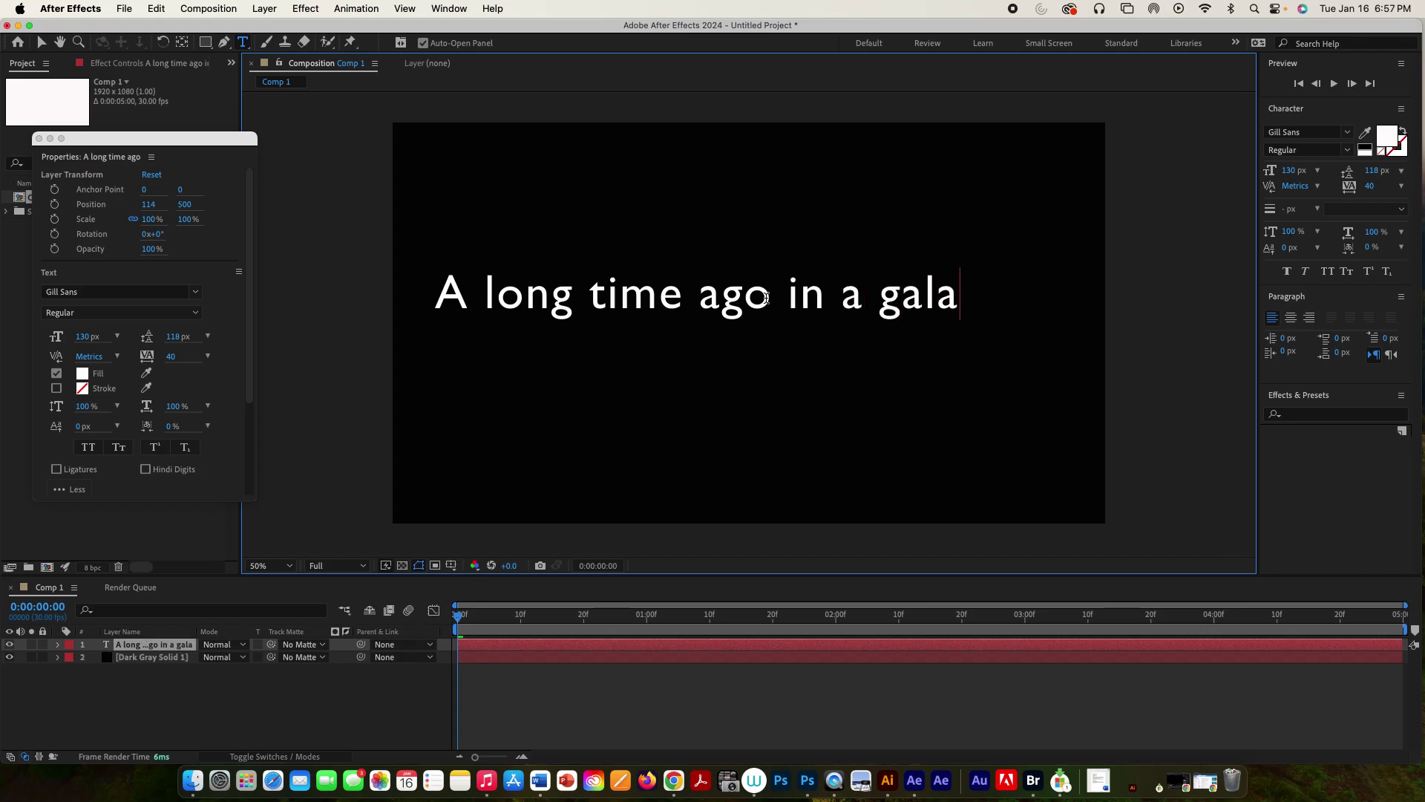
{"action": "type", "text": "xy far,"}
{"action": "key", "text": "Return"}
{"action": "type", "text": "far "}
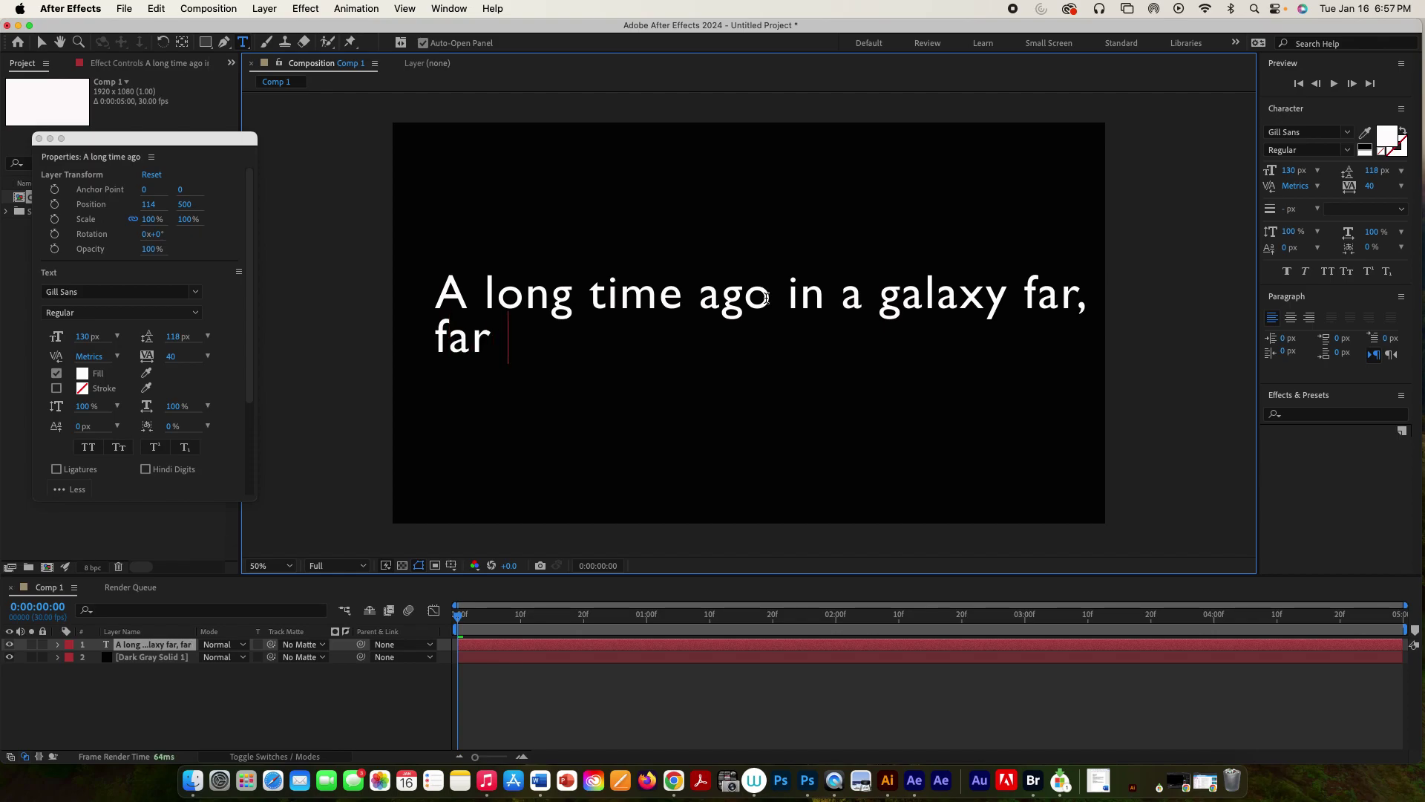
{"action": "type", "text": "away"}
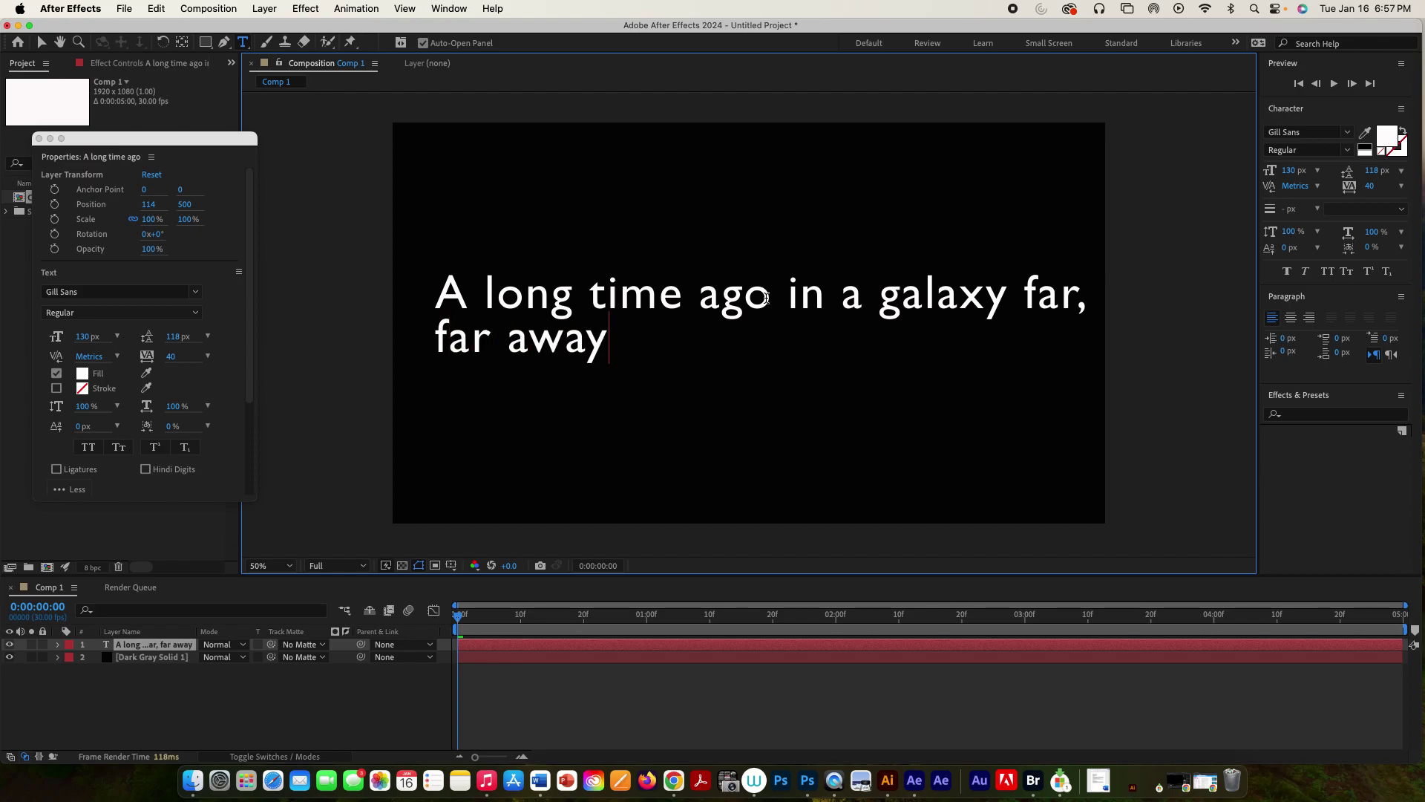
{"action": "type", "text": "..."}
{"action": "left_click", "coordinate": [35, 43]}
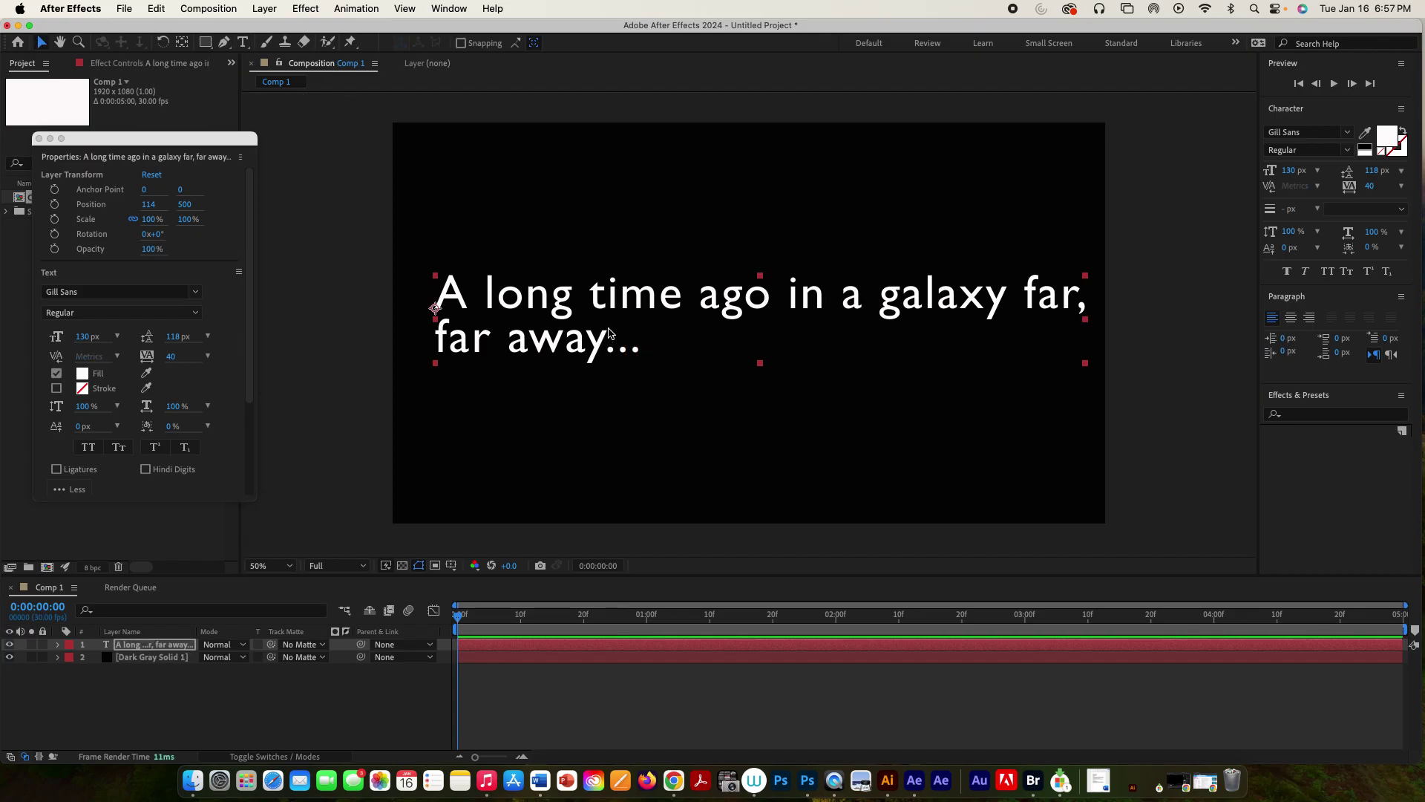
{"action": "left_click_drag", "start_coordinate": [602, 309], "coordinate": [596, 310]}
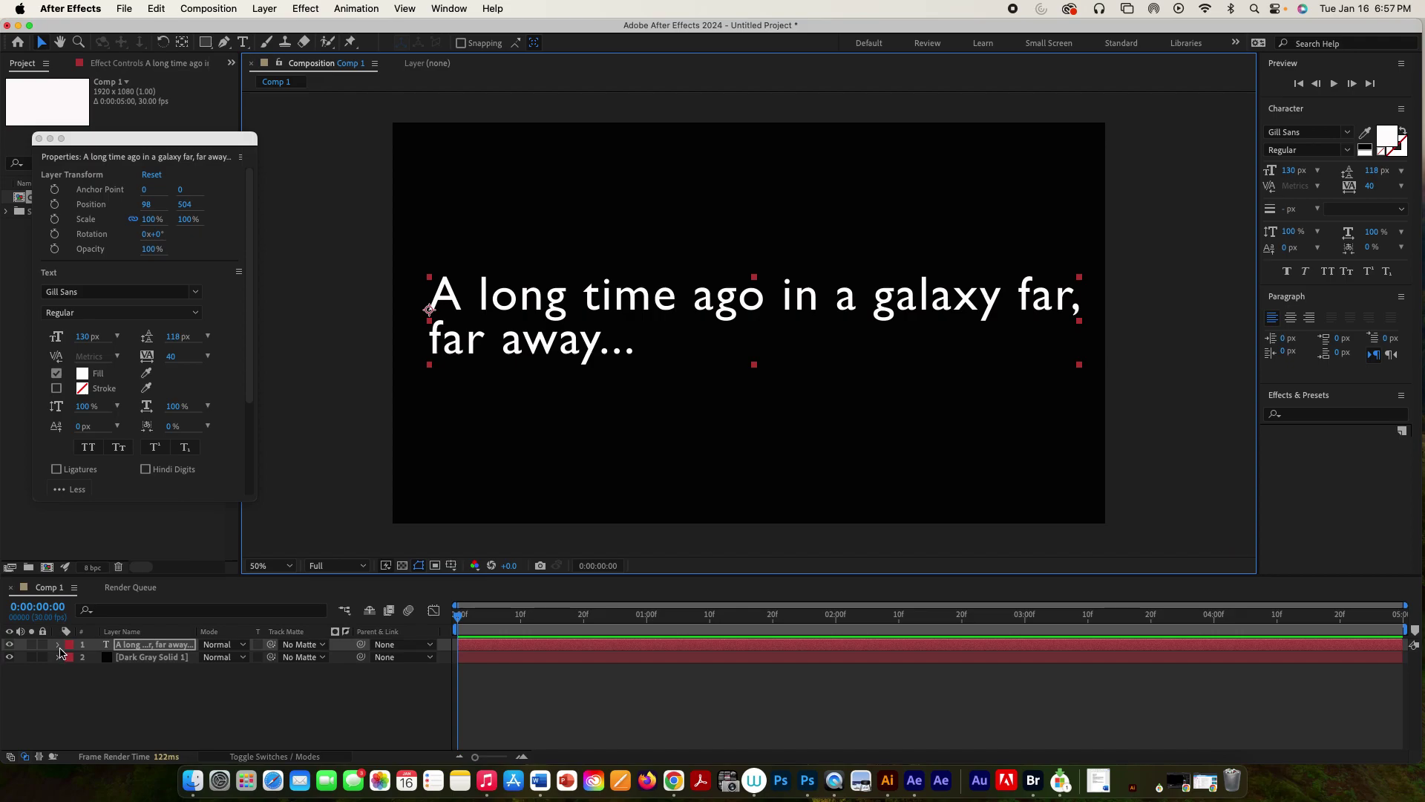
Add a text animator with Opacity 0% and set a Range Selector Start keyframe of 0% at 0:00.
{"action": "left_click", "coordinate": [59, 646]}
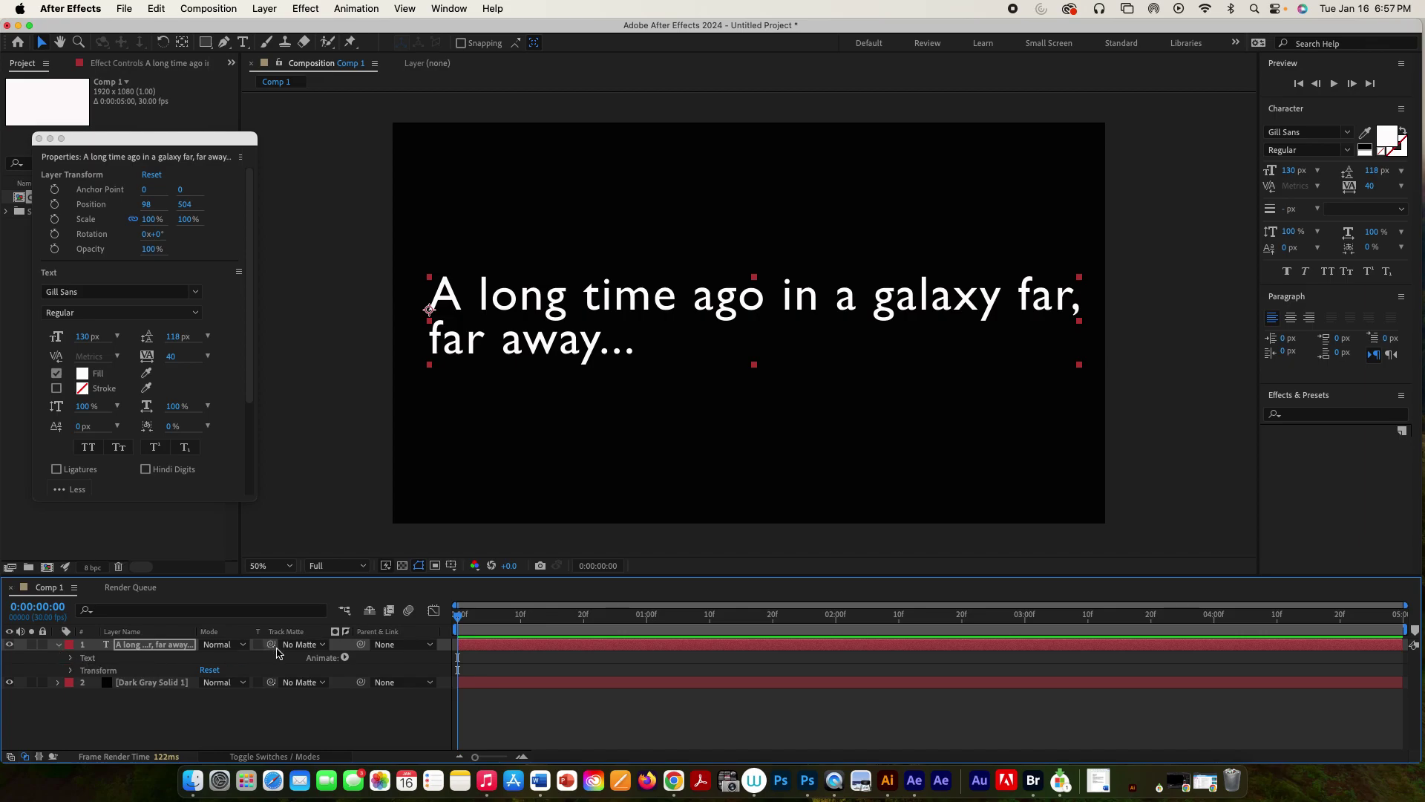
{"action": "left_click", "coordinate": [346, 658]}
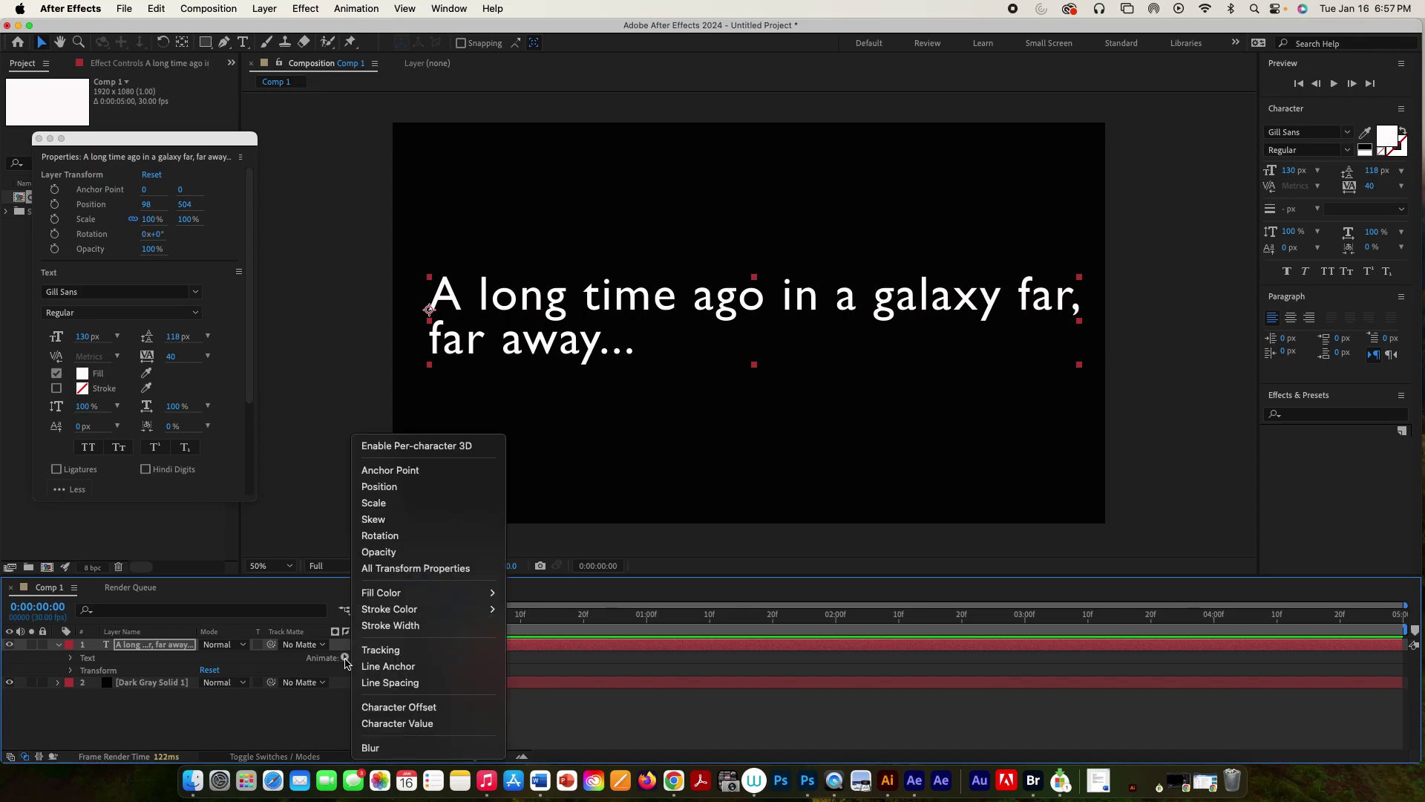
{"action": "left_click", "coordinate": [394, 553]}
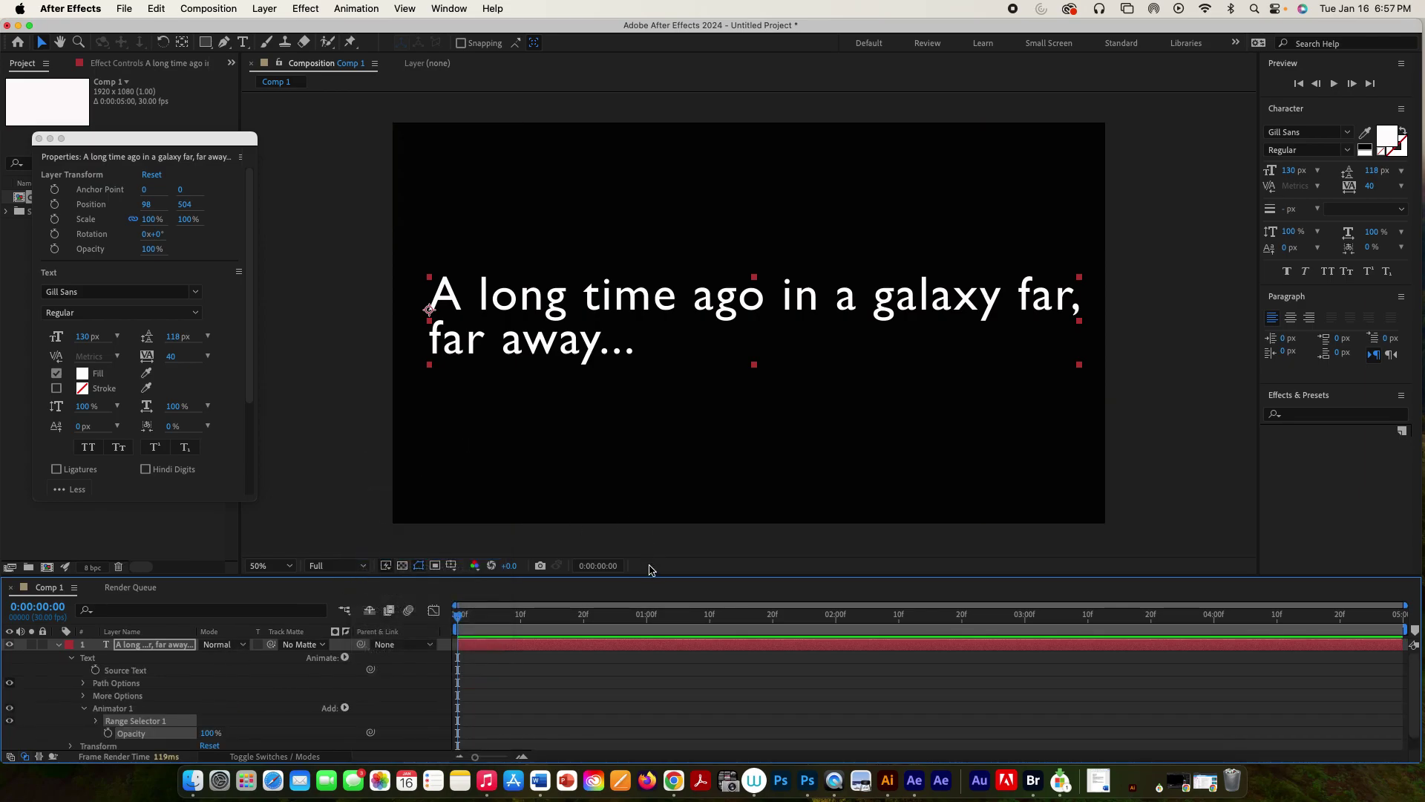
{"action": "left_click_drag", "start_coordinate": [651, 574], "coordinate": [651, 513]}
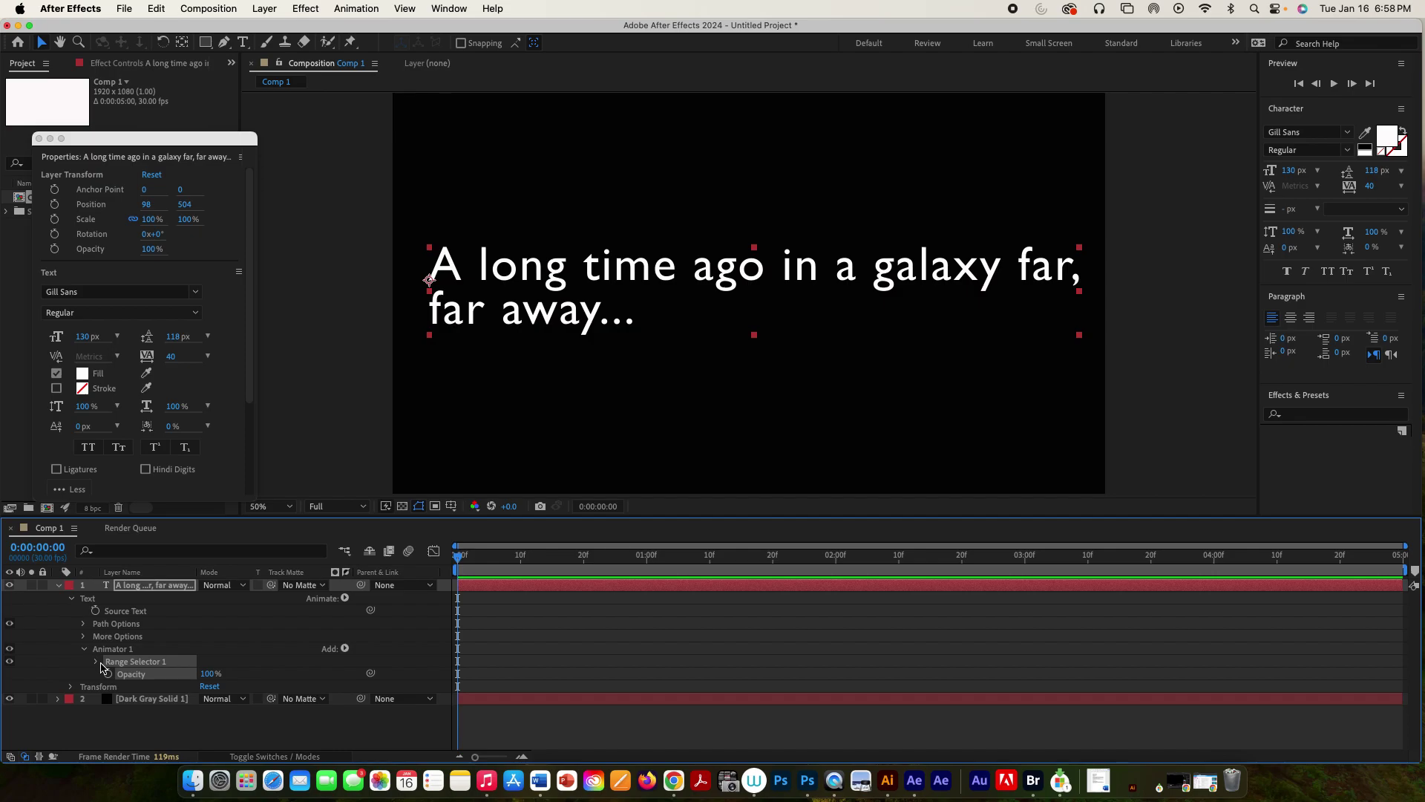
{"action": "left_click_drag", "start_coordinate": [209, 673], "coordinate": [131, 673]}
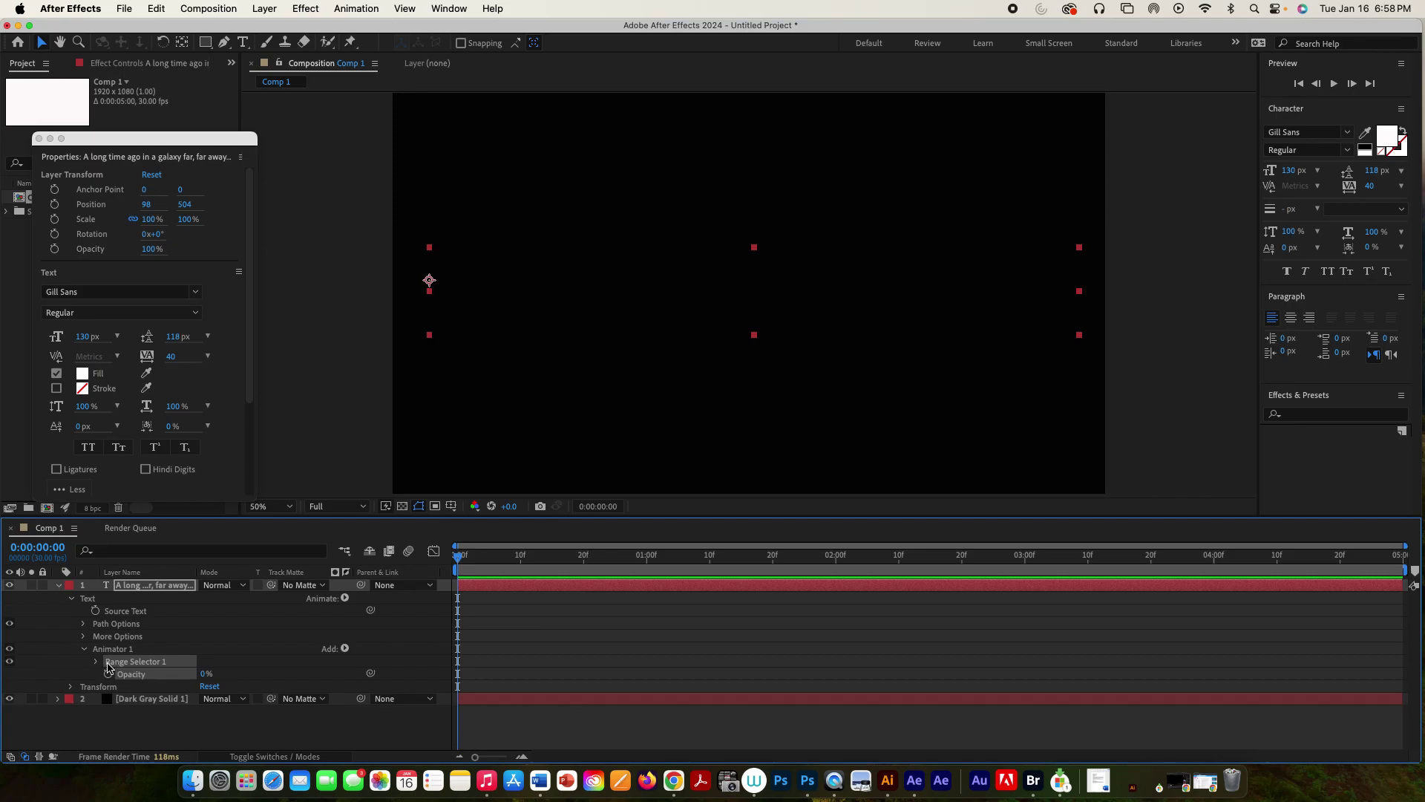
{"action": "left_click", "coordinate": [97, 663]}
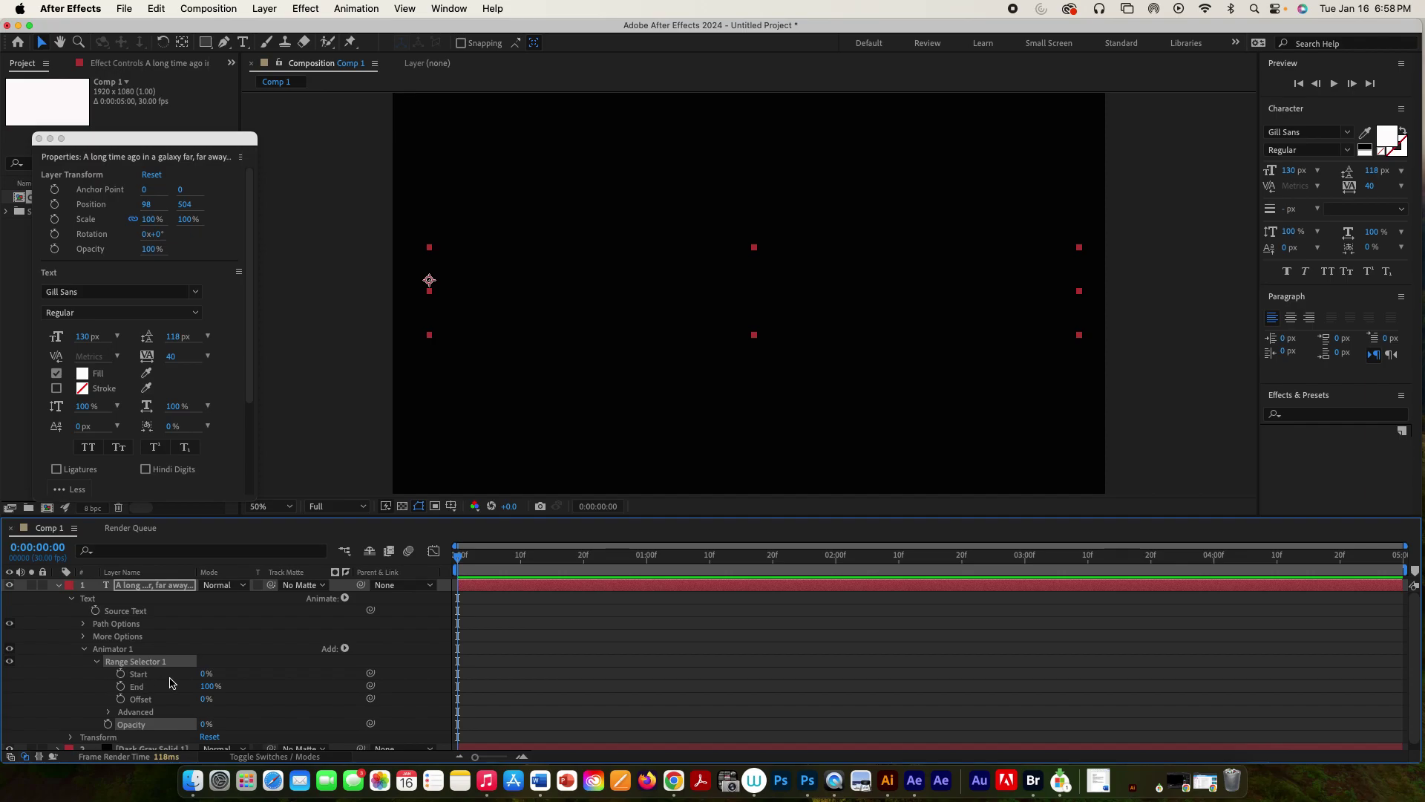
{"action": "left_click", "coordinate": [120, 675]}
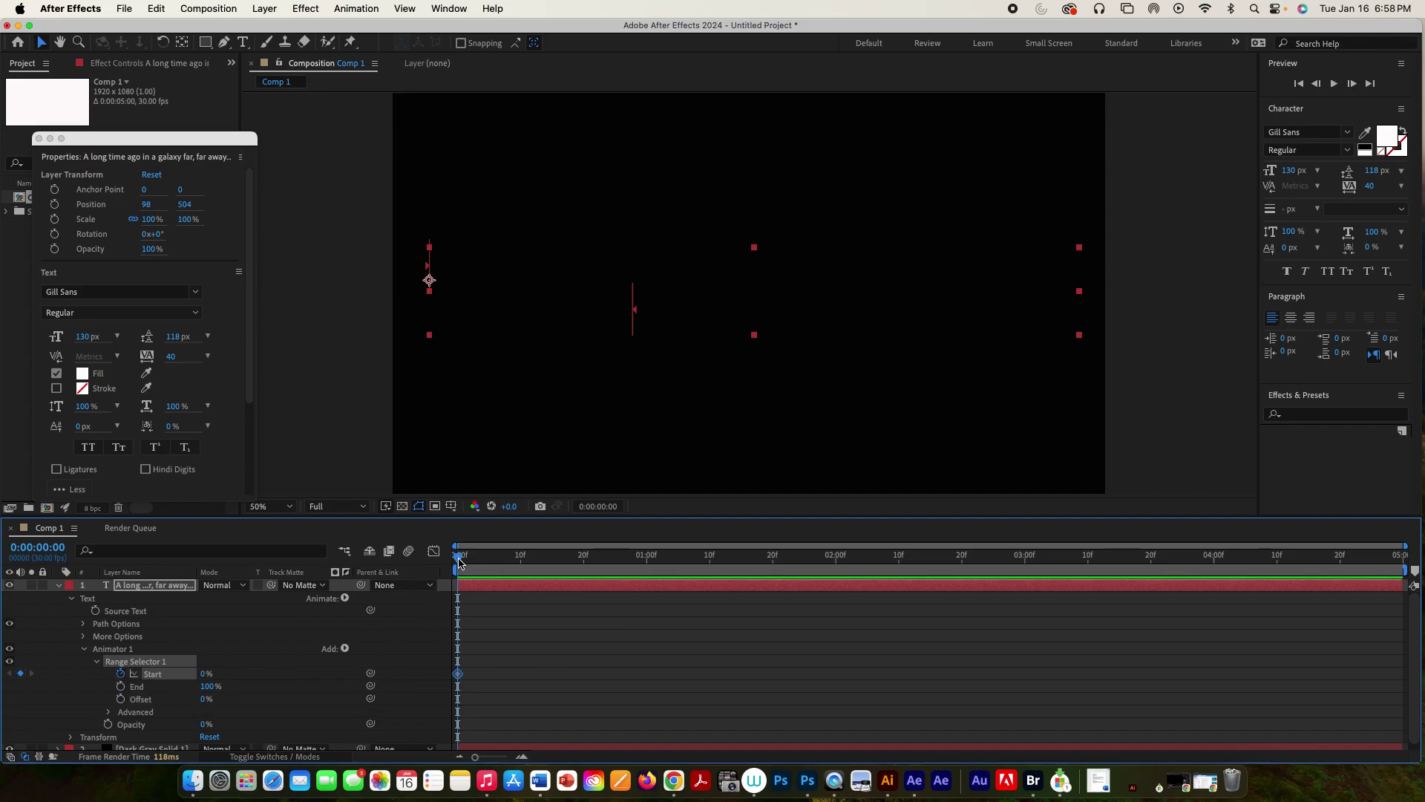
Set range Start to 100% at 0:00:02:20, preview the type-on, and return to 0:00.
{"action": "left_click_drag", "start_coordinate": [461, 560], "coordinate": [962, 576]}
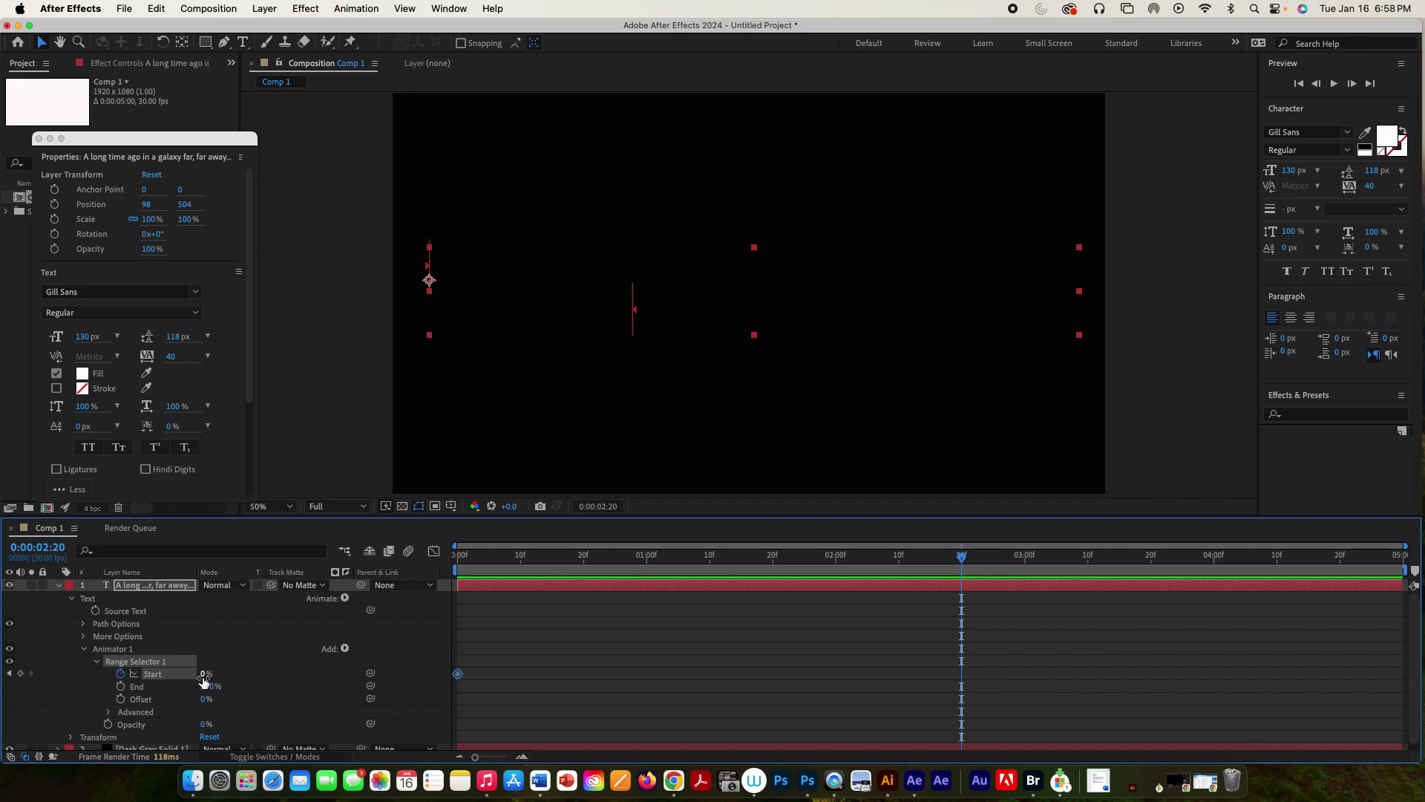
{"action": "left_click_drag", "start_coordinate": [206, 677], "coordinate": [294, 677]}
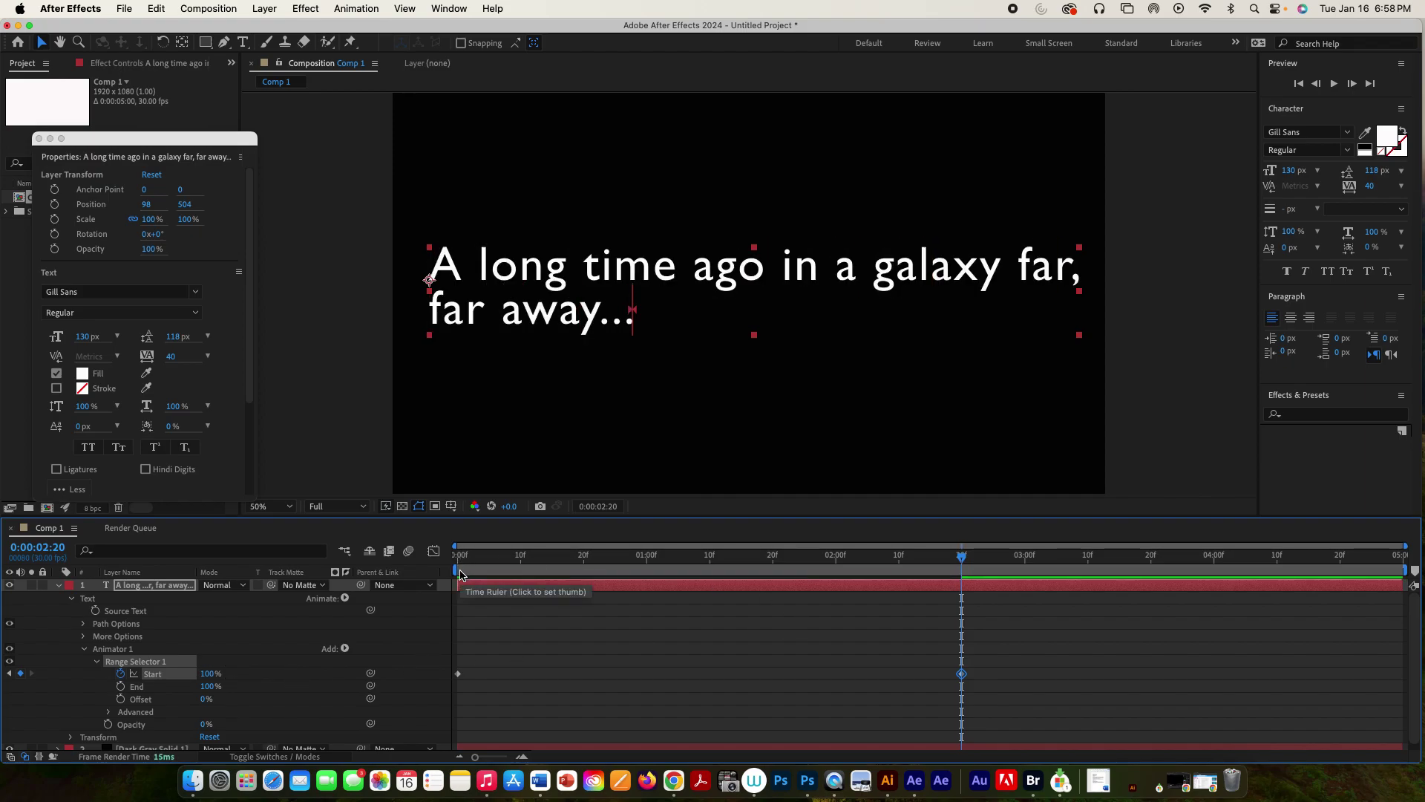
{"action": "left_click", "coordinate": [460, 573]}
{"action": "key", "text": "space"}
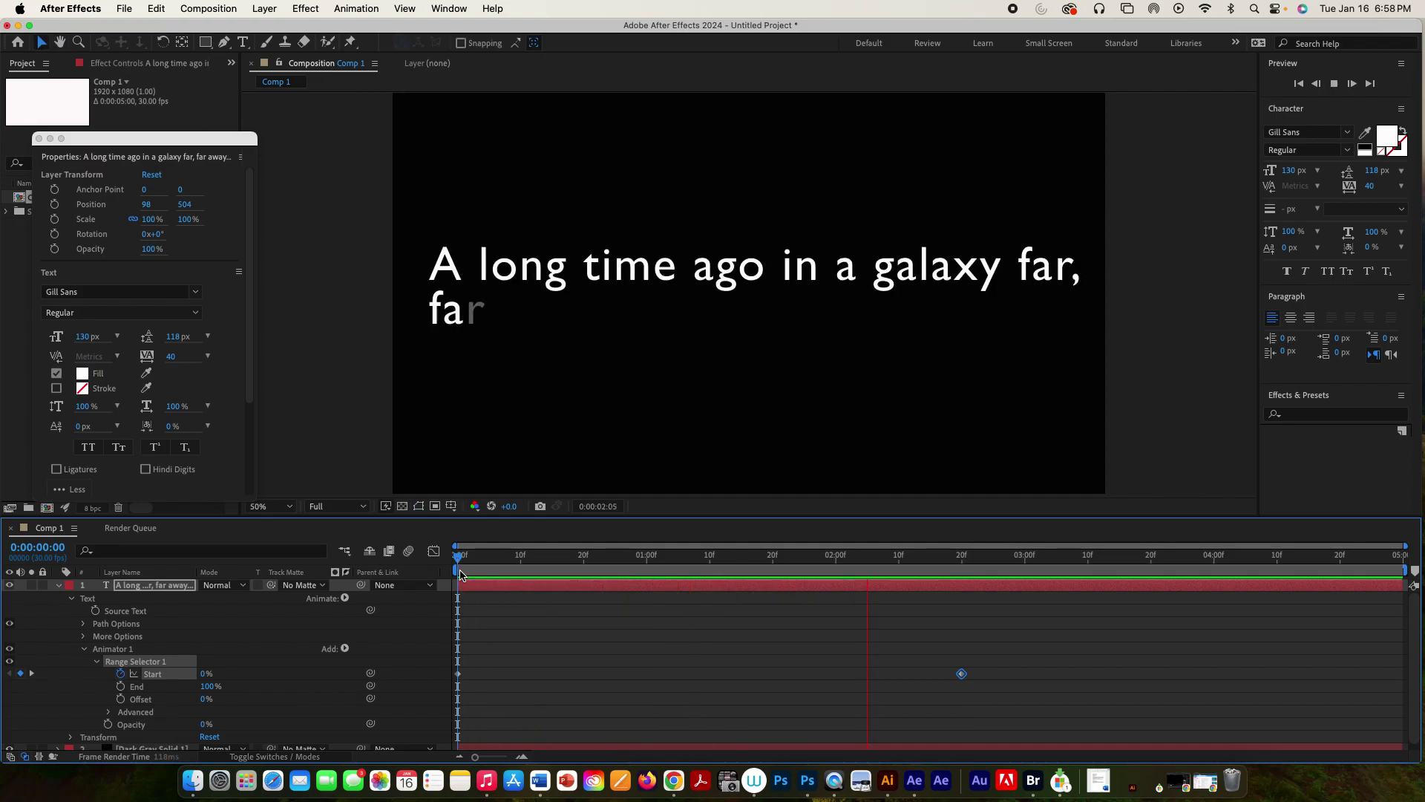
{"action": "key", "text": "space"}
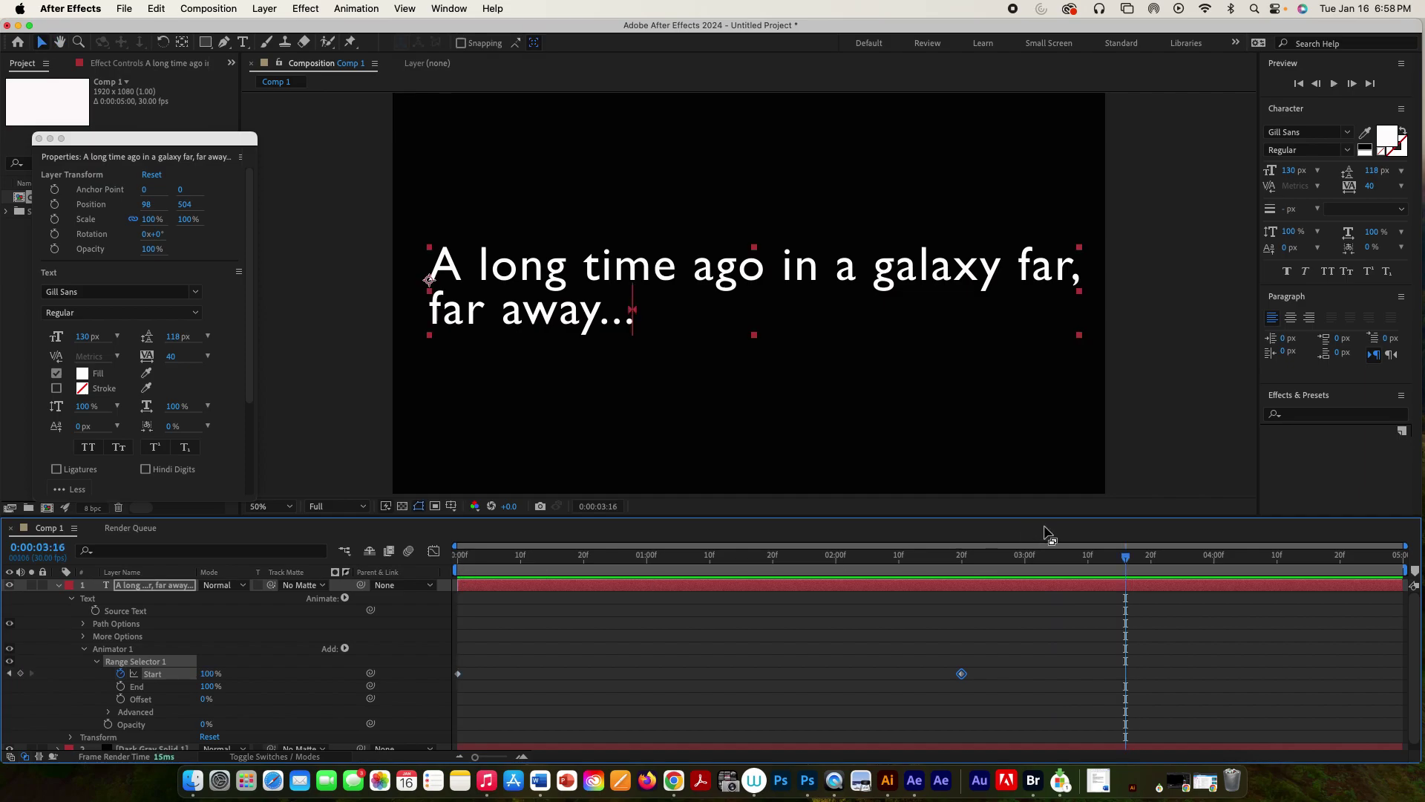
{"action": "left_click_drag", "start_coordinate": [1125, 556], "coordinate": [404, 542]}
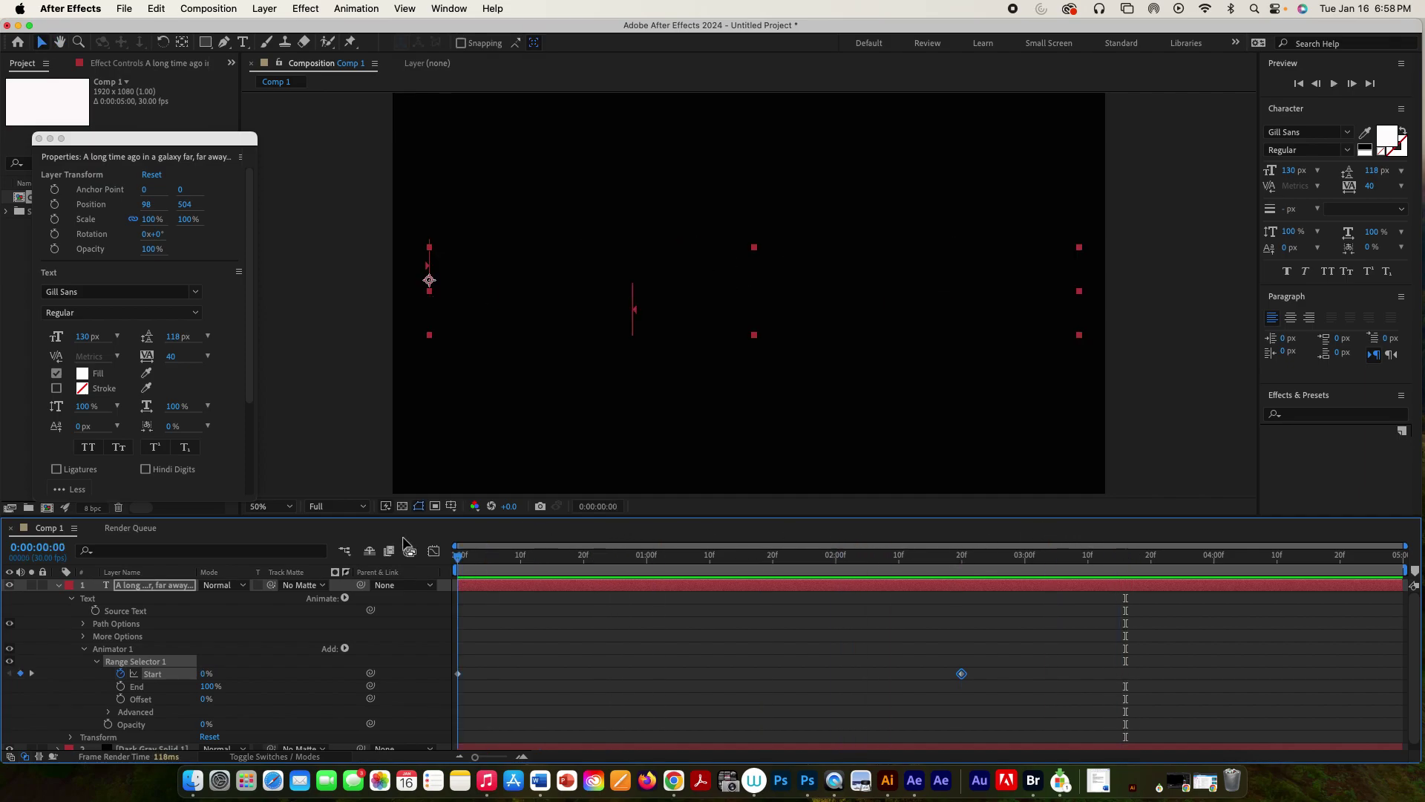
Keyframe the animator Position from 0,0 at 0:00 to 0,-991 at frame 10.
{"action": "left_click", "coordinate": [346, 598]}
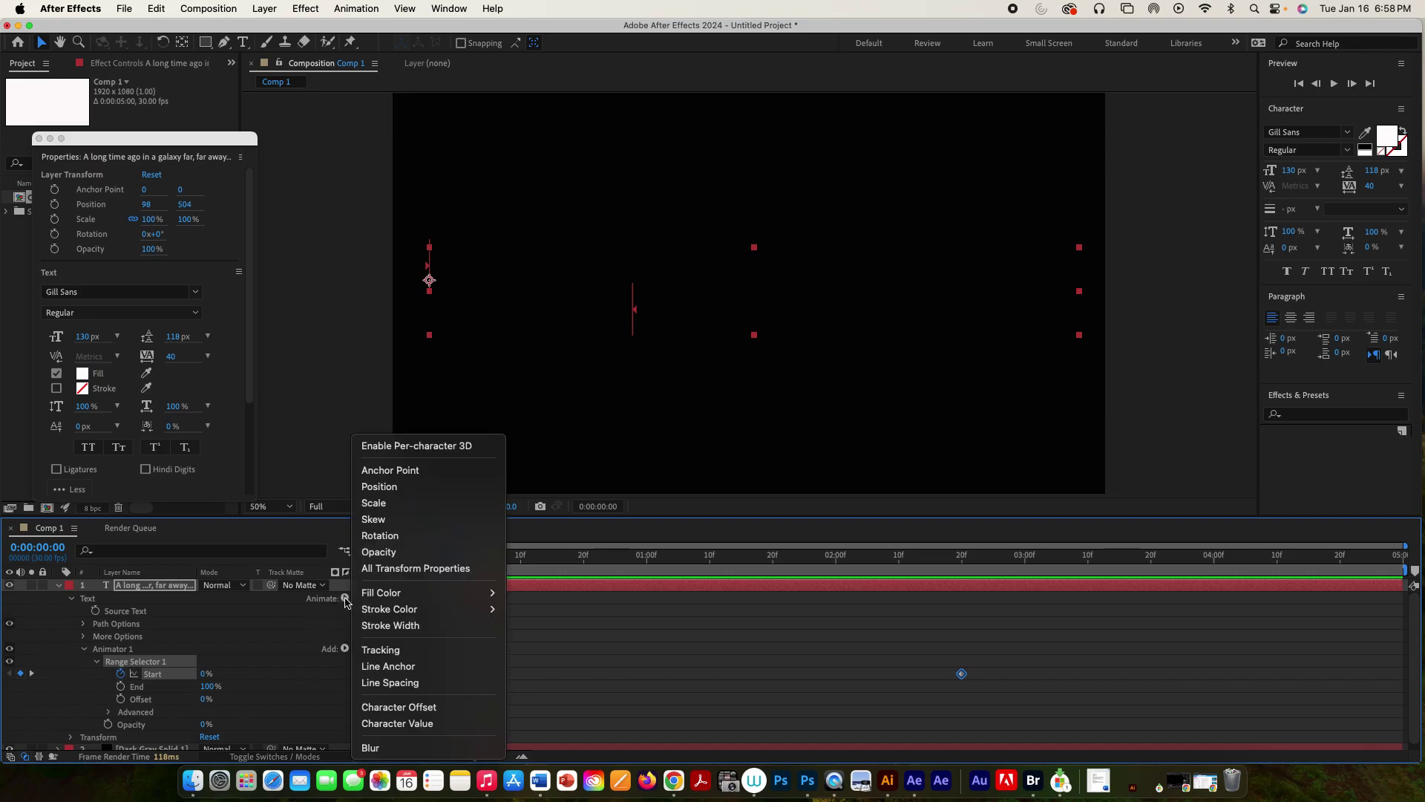
{"action": "left_click", "coordinate": [392, 488]}
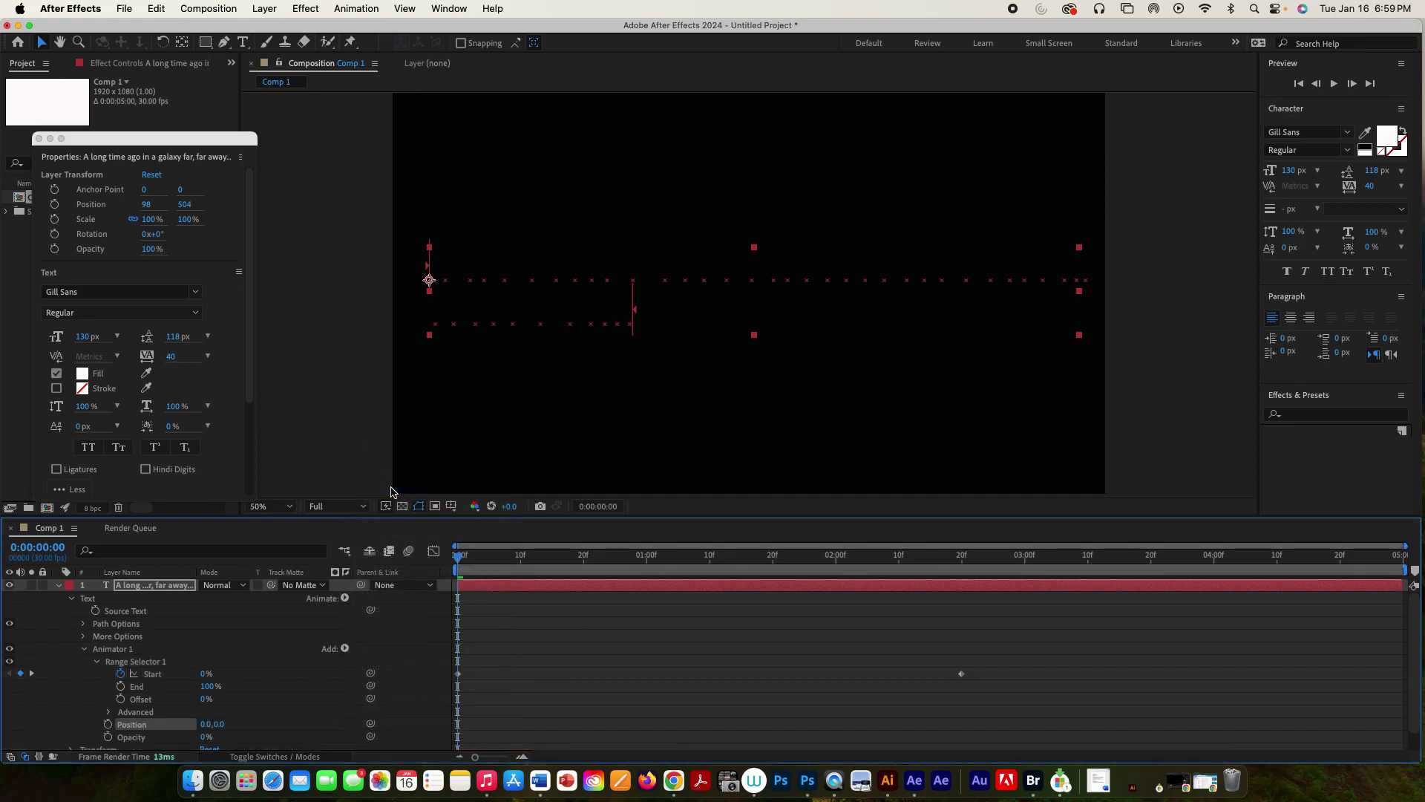
{"action": "left_click", "coordinate": [109, 725]}
{"action": "left_click_drag", "start_coordinate": [459, 558], "coordinate": [518, 561]}
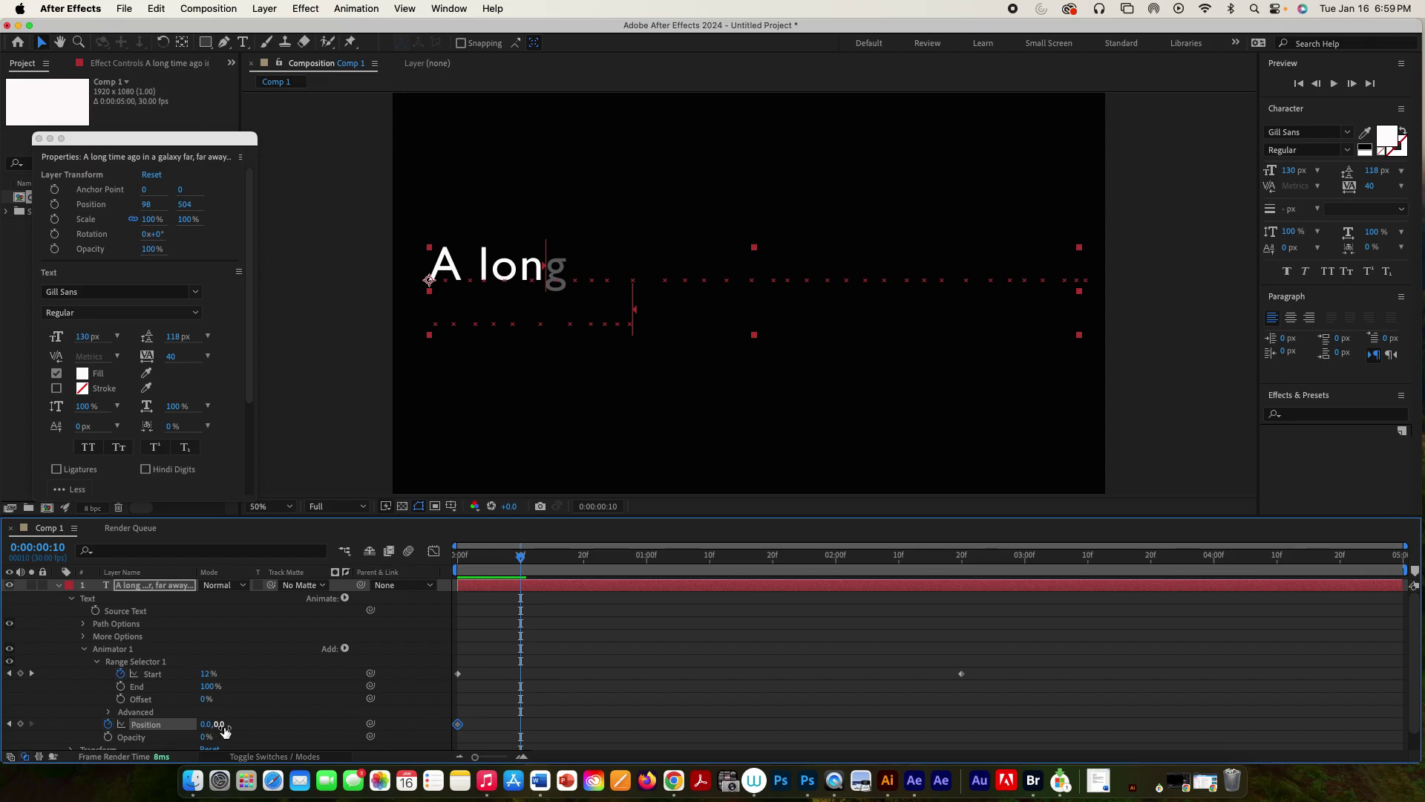
{"action": "left_click_drag", "start_coordinate": [215, 729], "coordinate": [3, 731]}
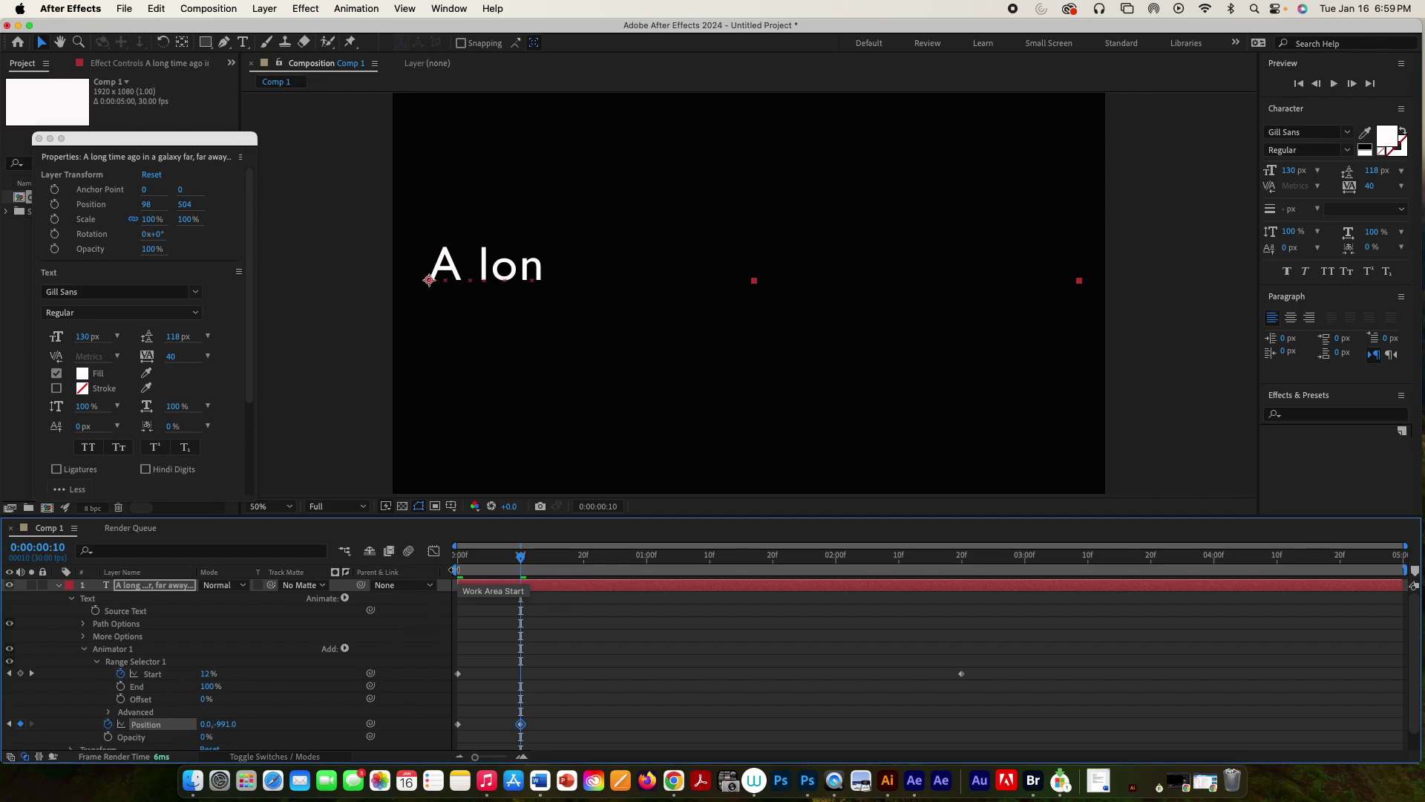
Preview the letters flying in from the first frame and return to 0:00.
{"action": "left_click", "coordinate": [461, 573]}
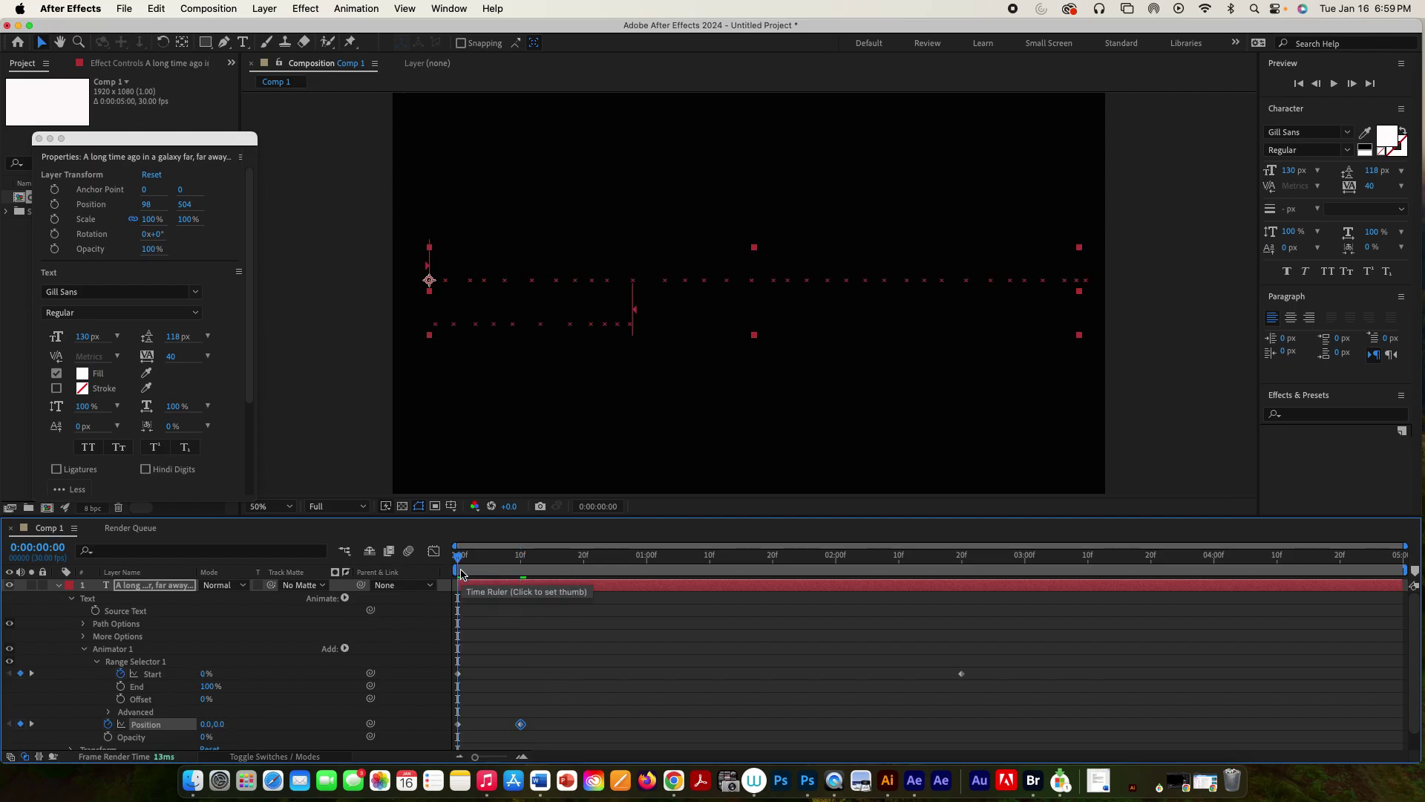
{"action": "key", "text": "space"}
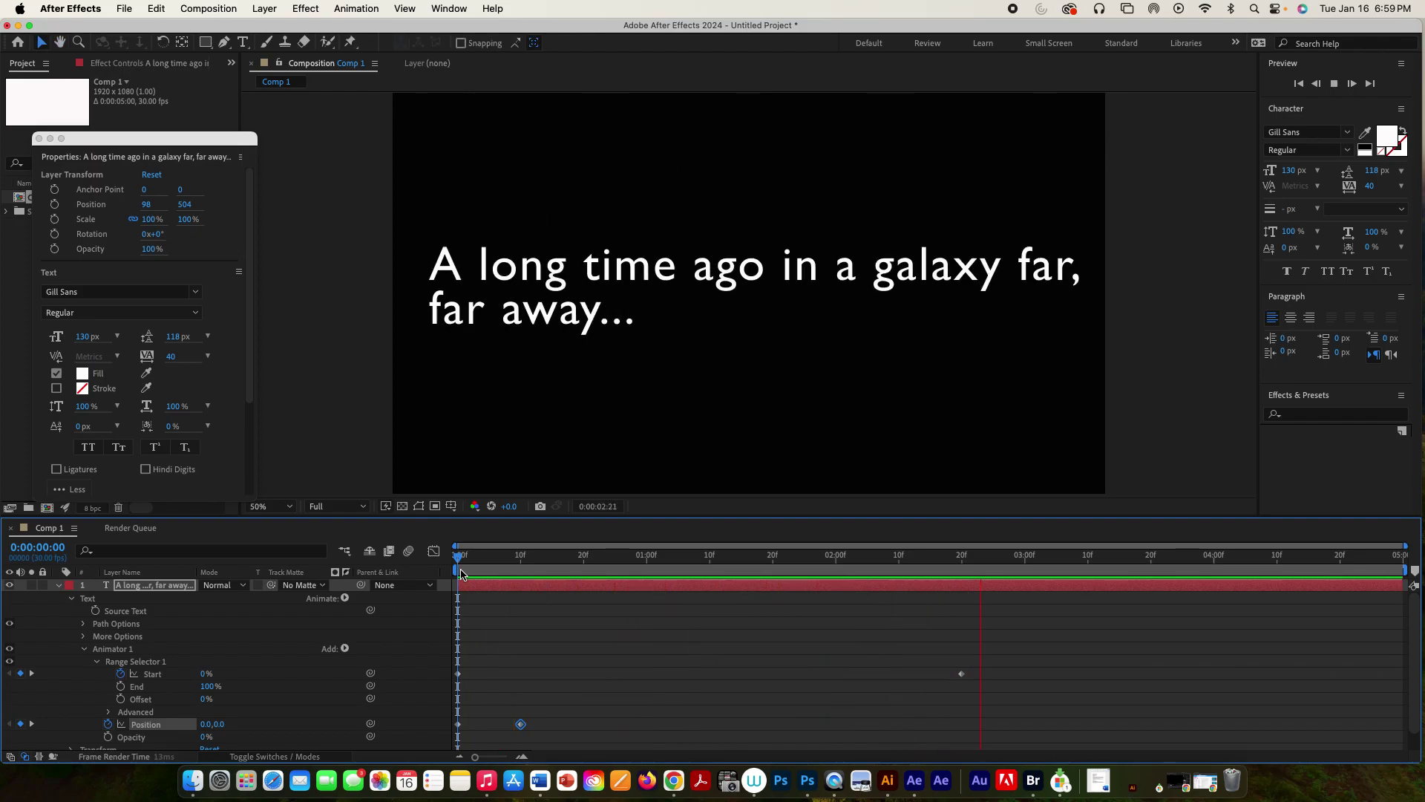
{"action": "key", "text": "space"}
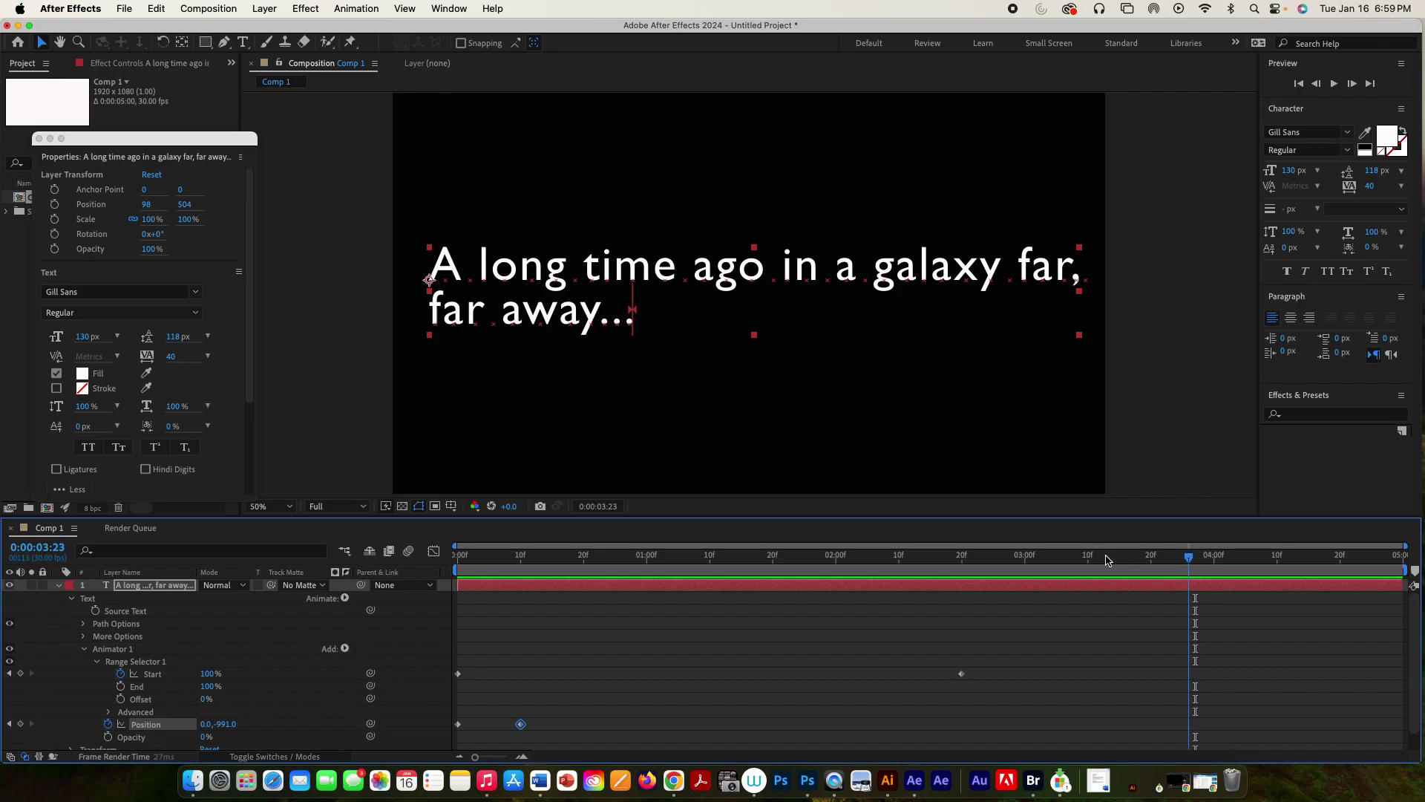
{"action": "left_click_drag", "start_coordinate": [1106, 560], "coordinate": [456, 561]}
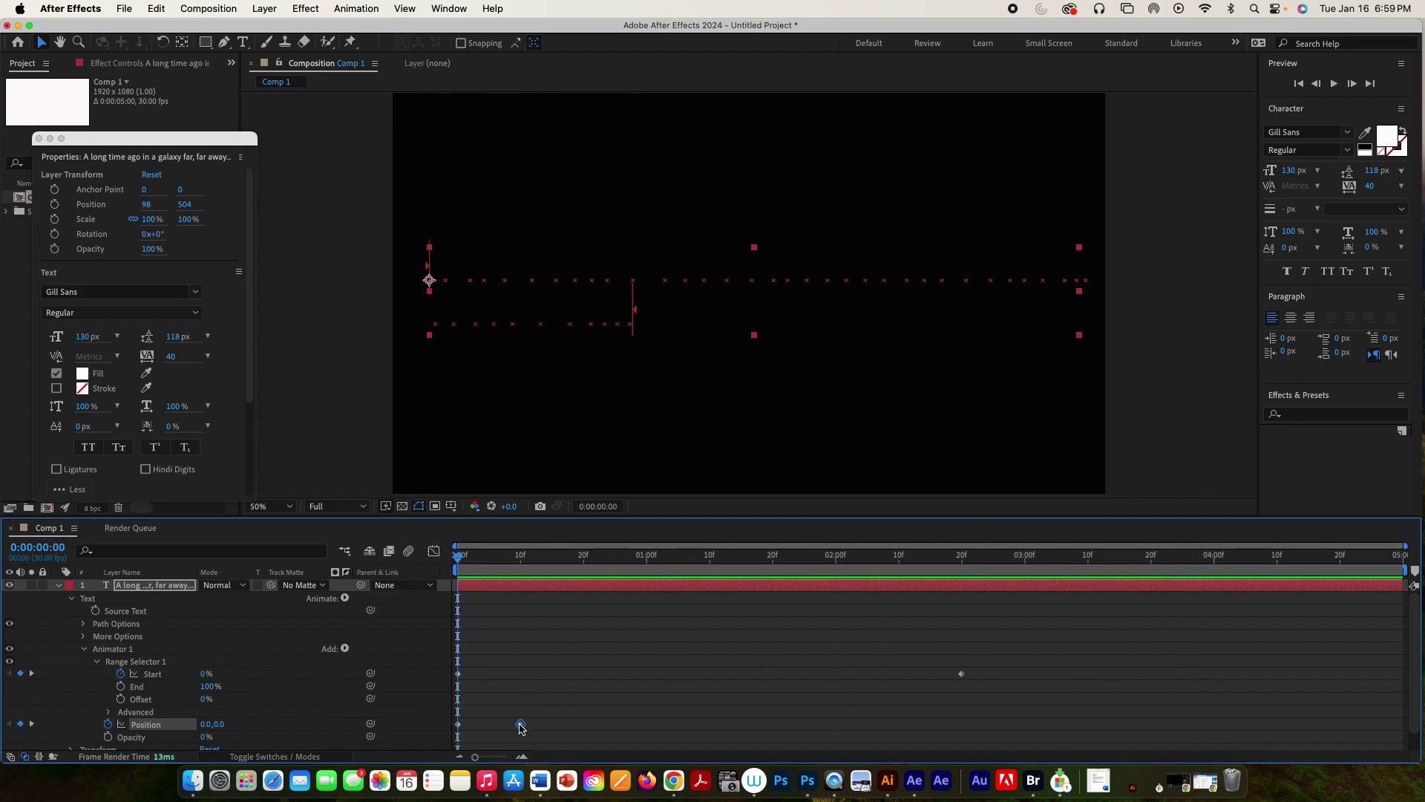
Drag the second Position keyframe to about 1 second, preview the slower fly-in, and return to 0:00.
{"action": "left_click_drag", "start_coordinate": [521, 724], "coordinate": [640, 724]}
{"action": "key", "text": "space"}
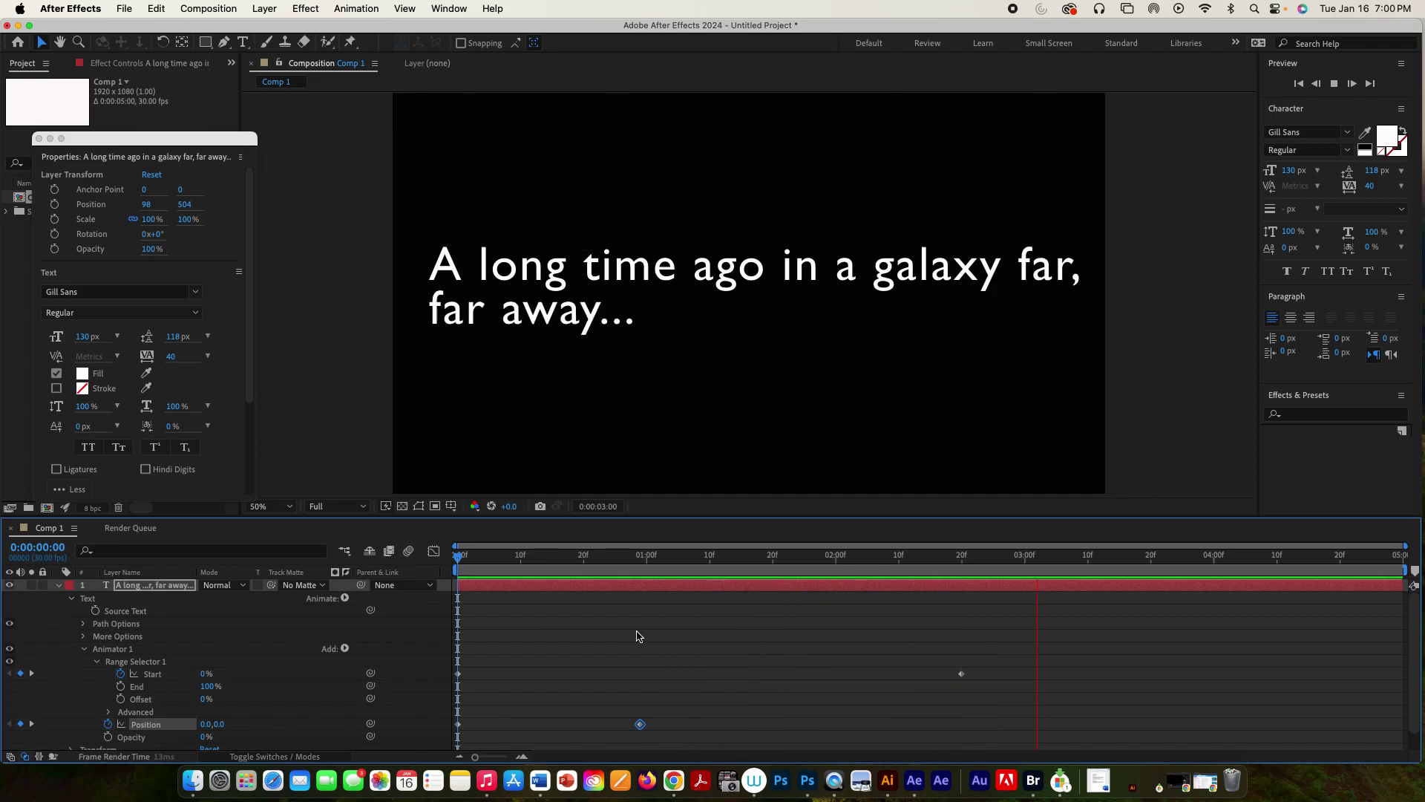
{"action": "key", "text": "space"}
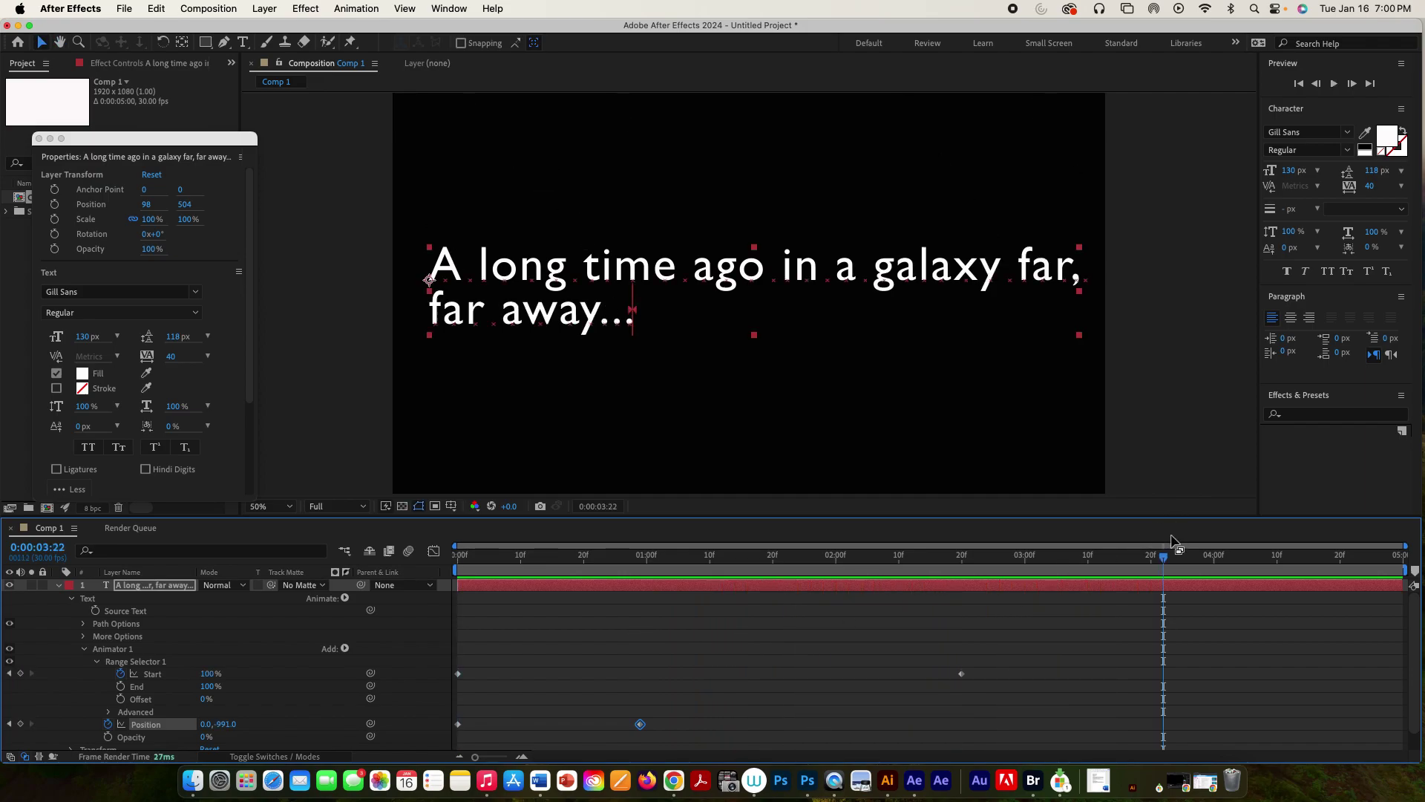
{"action": "left_click_drag", "start_coordinate": [1163, 560], "coordinate": [450, 558]}
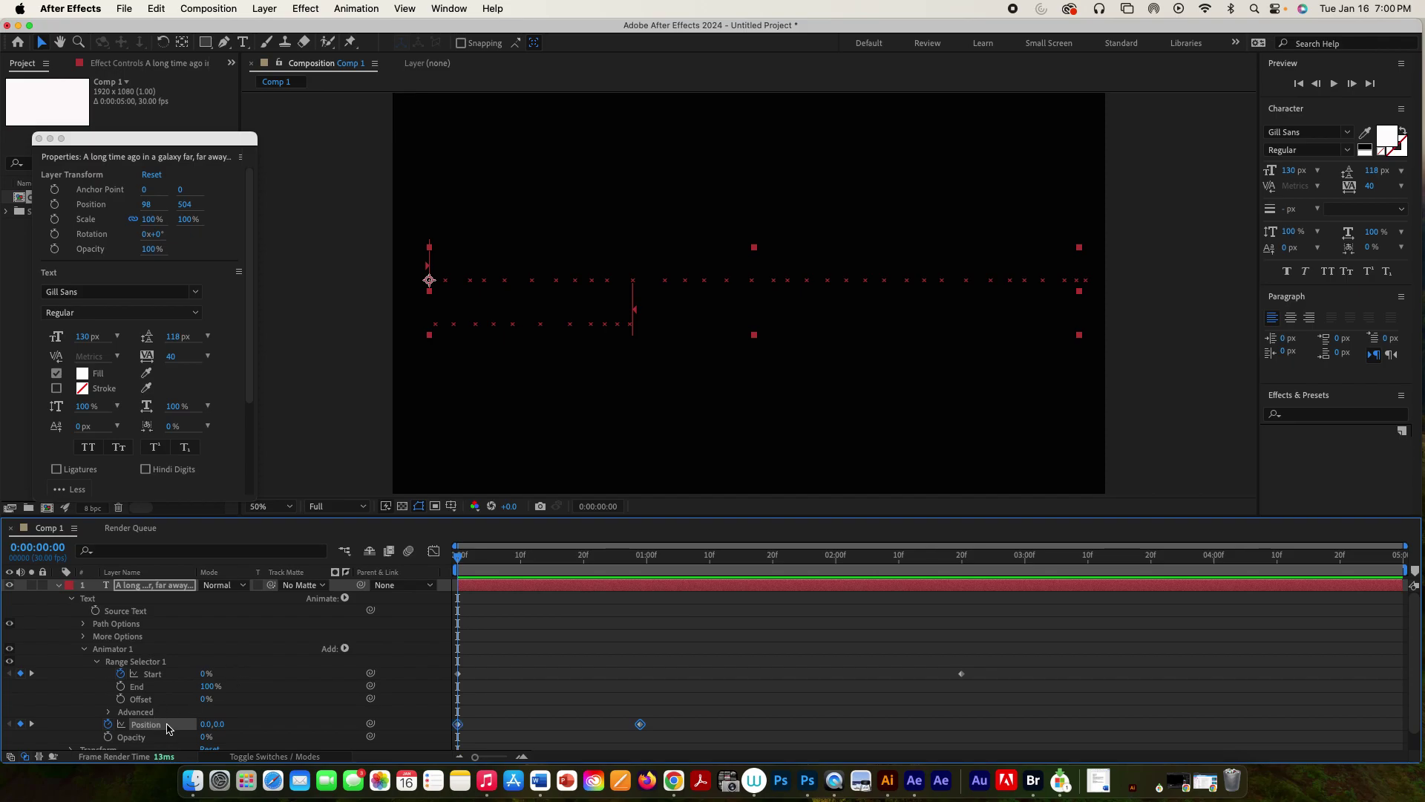
Delete the Position keyframes from Animator 1.
{"action": "key", "text": "Delete"}
{"action": "scroll", "coordinate": [169, 729], "scroll_direction": "down", "scroll_amount": 1}
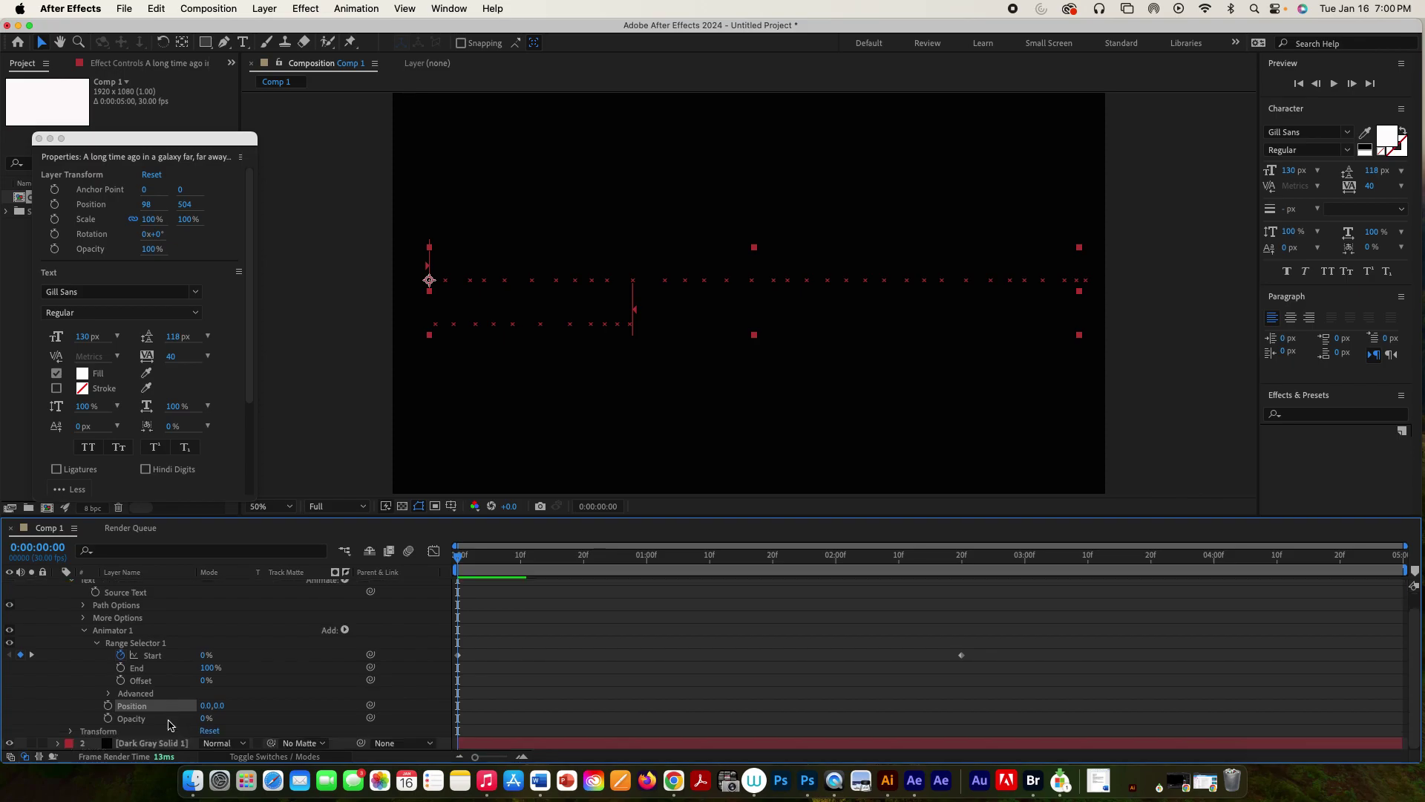
{"action": "scroll", "coordinate": [171, 725], "scroll_direction": "up", "scroll_amount": 1}
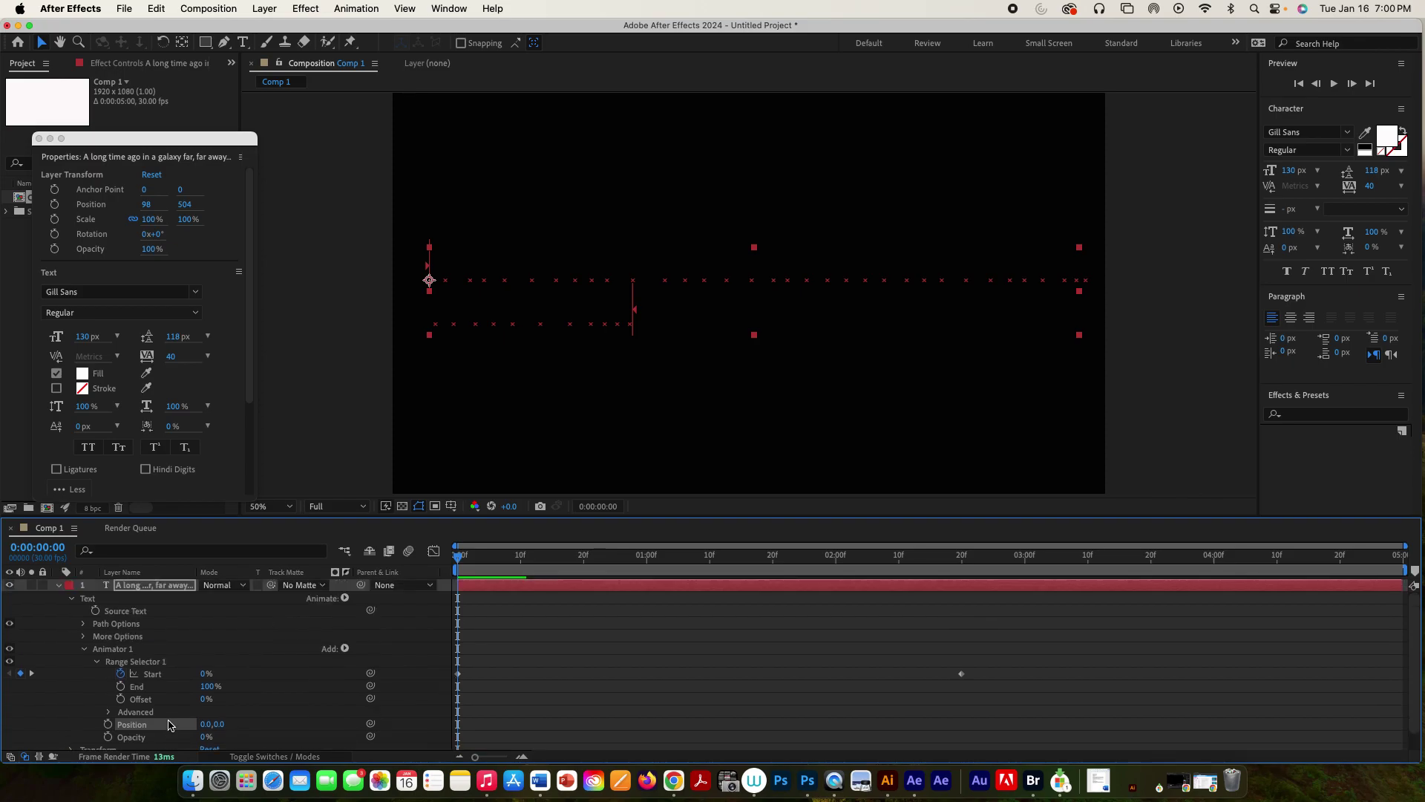
Add Rotation to Animator 1, keyframed from 0° at frame 0 to 180° at frame 10.
{"action": "left_click", "coordinate": [345, 599]}
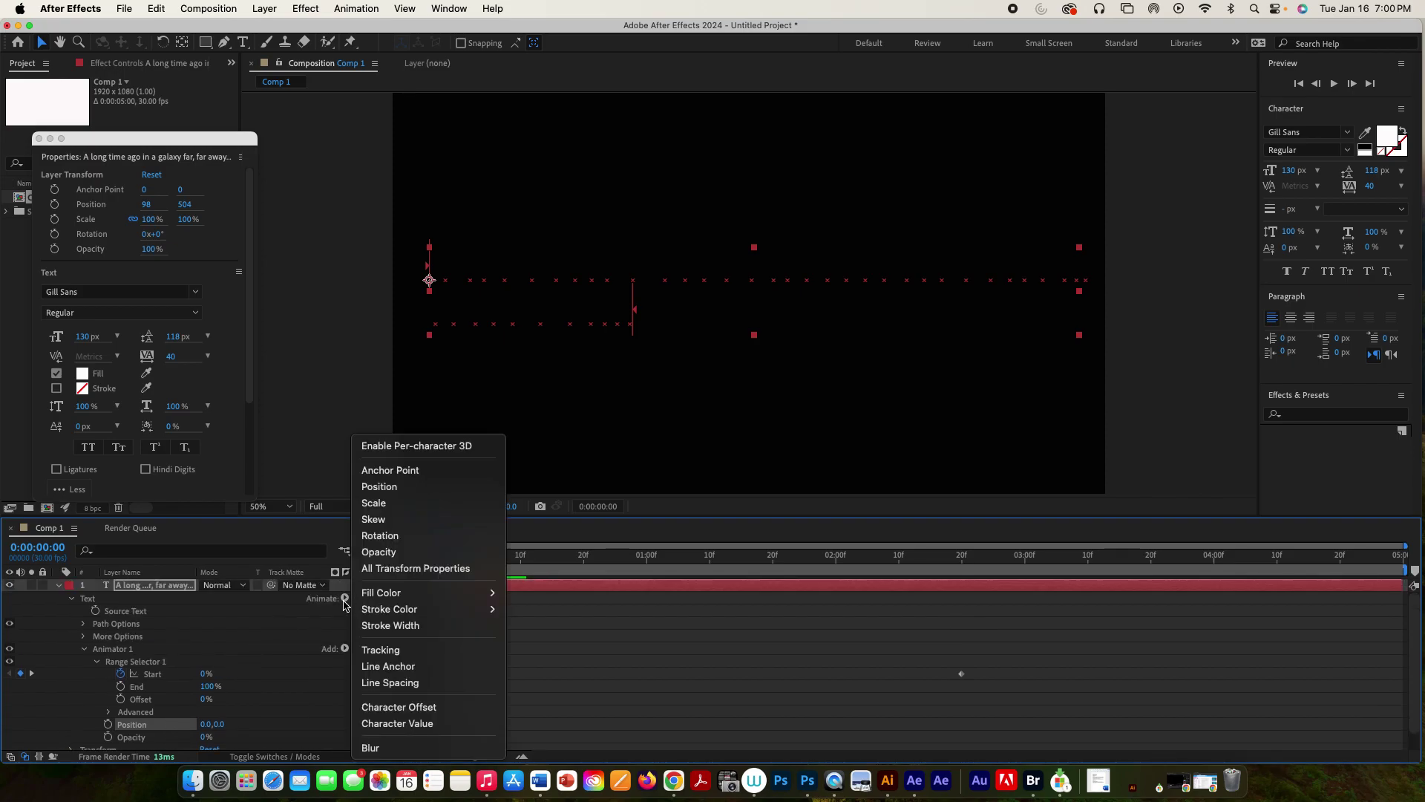
{"action": "left_click", "coordinate": [381, 535]}
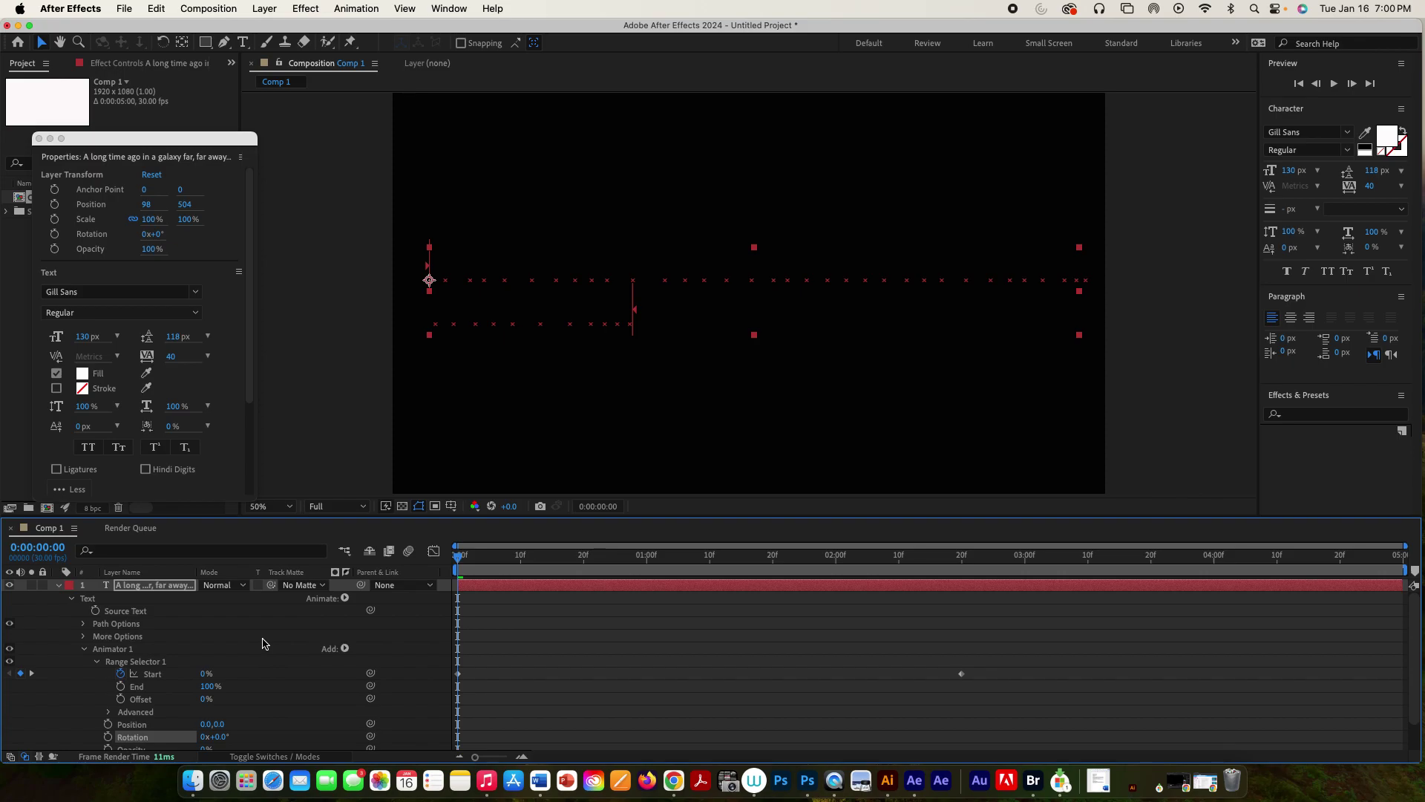
{"action": "left_click", "coordinate": [107, 737]}
{"action": "left_click", "coordinate": [470, 557]}
{"action": "left_click_drag", "start_coordinate": [478, 556], "coordinate": [523, 557]}
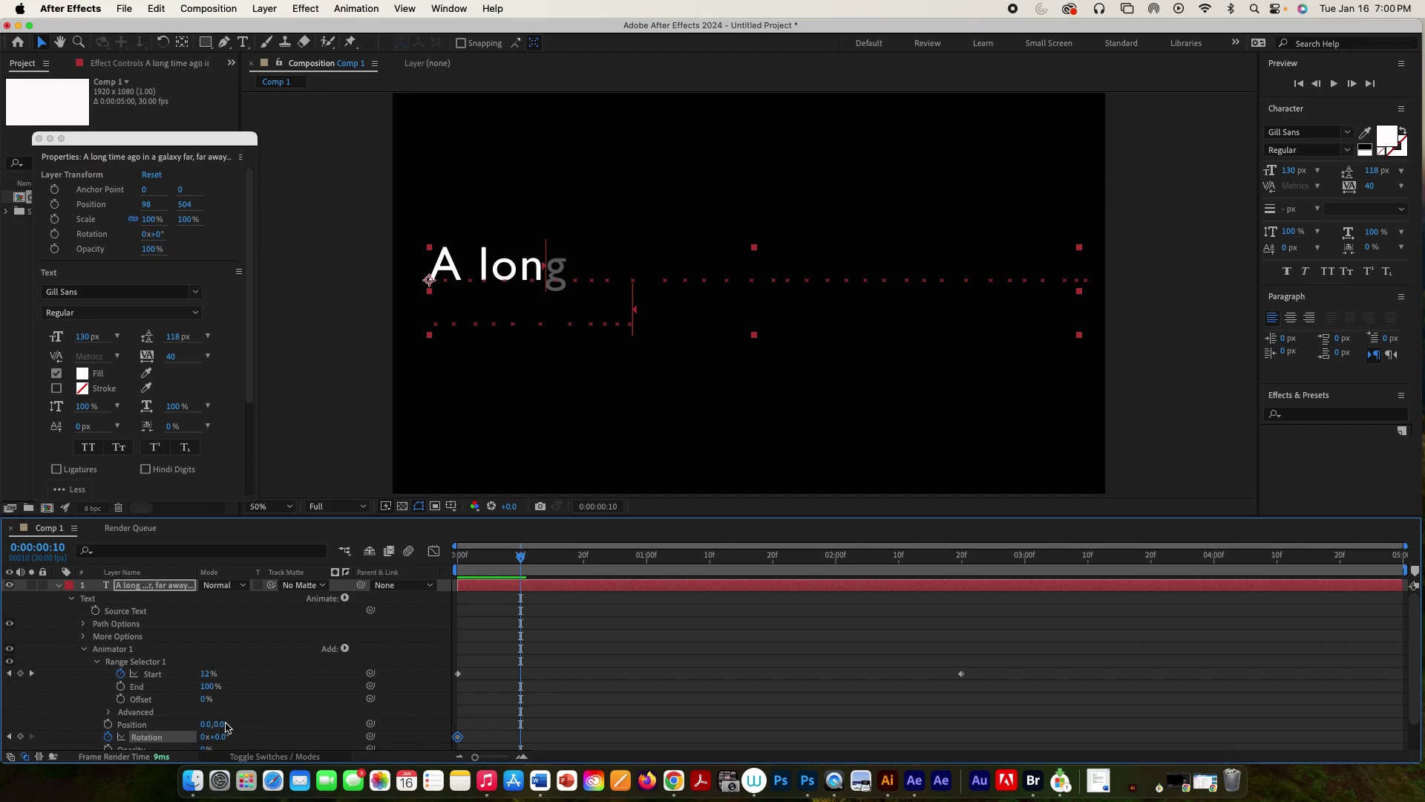
{"action": "left_click_drag", "start_coordinate": [223, 738], "coordinate": [345, 725]}
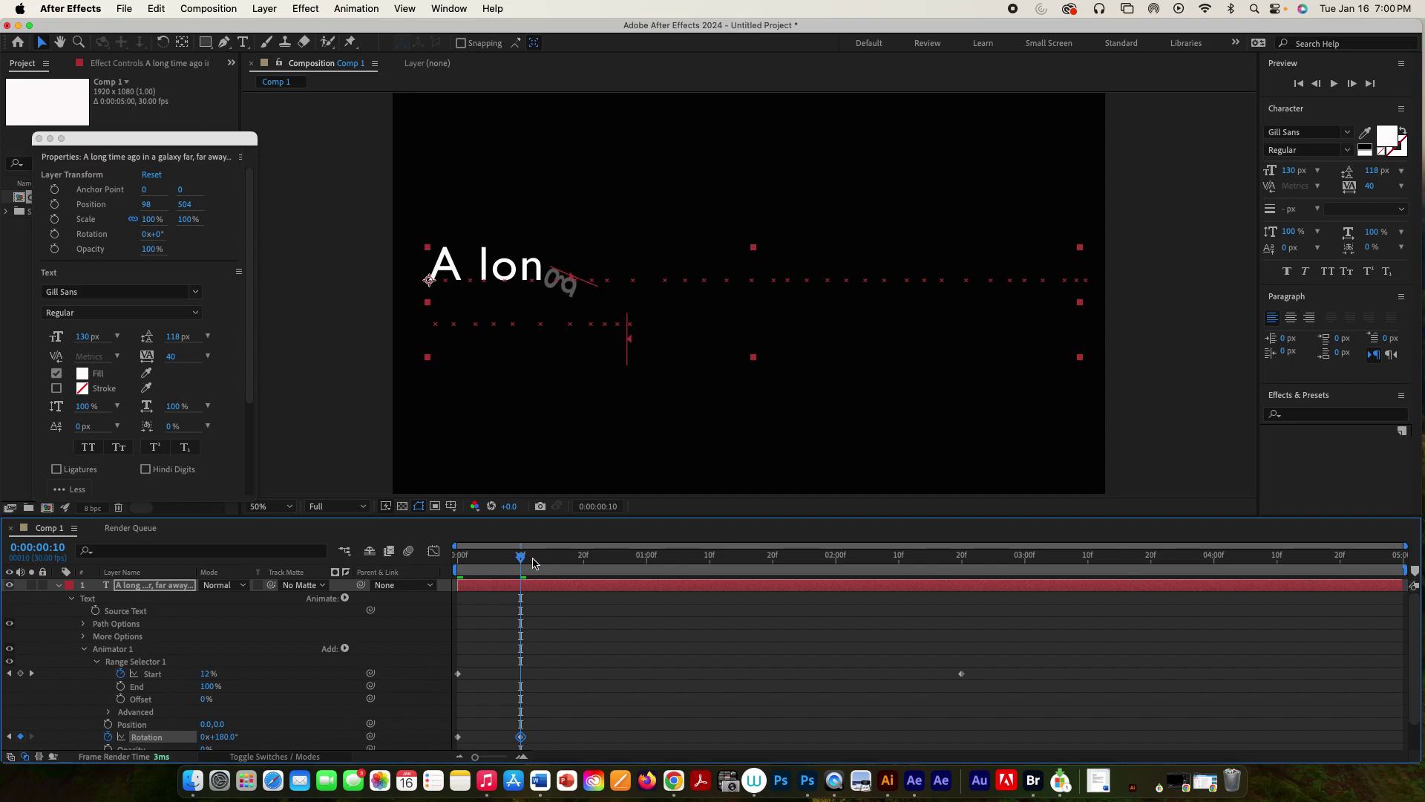
{"action": "left_click_drag", "start_coordinate": [522, 559], "coordinate": [446, 564]}
{"action": "left_click", "coordinate": [433, 551]}
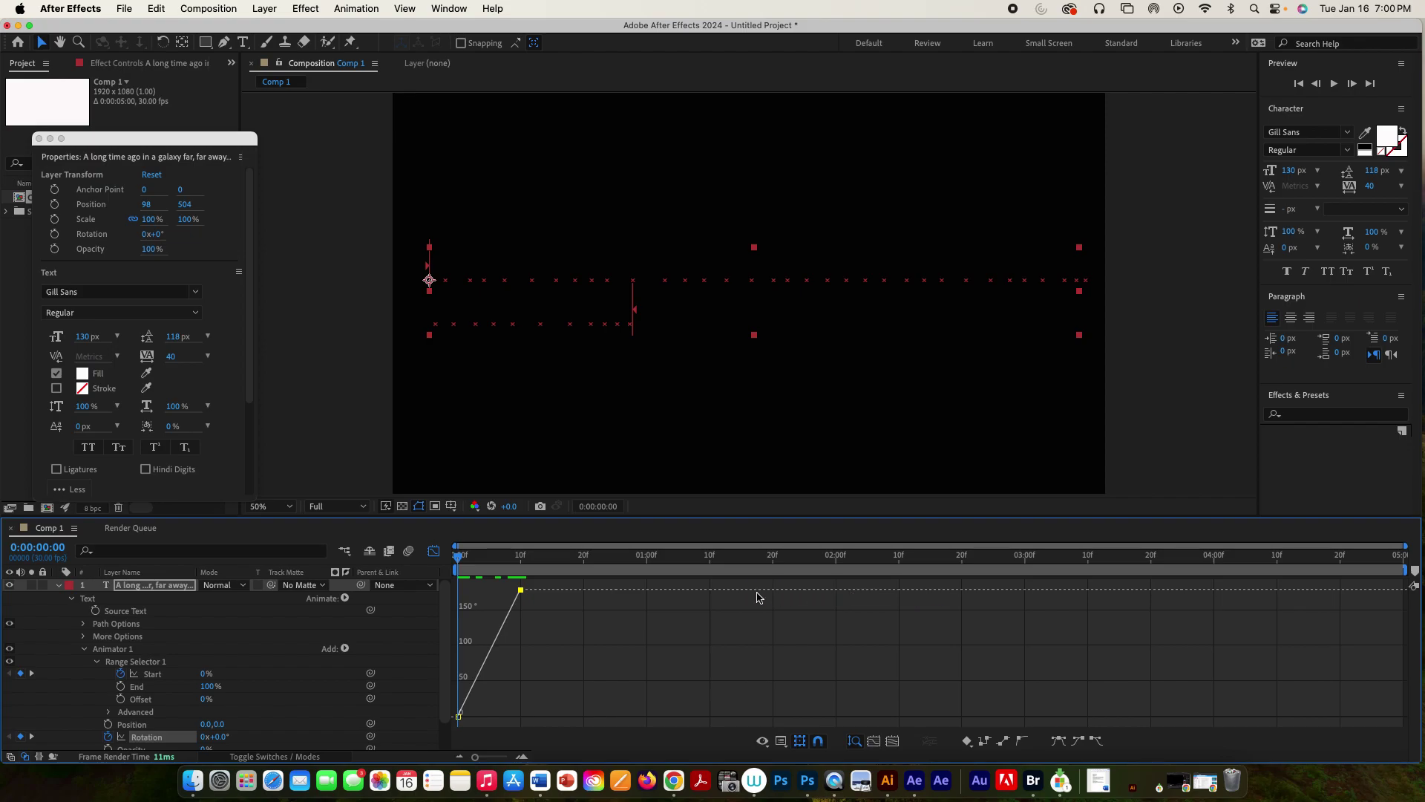
{"action": "key", "text": "space"}
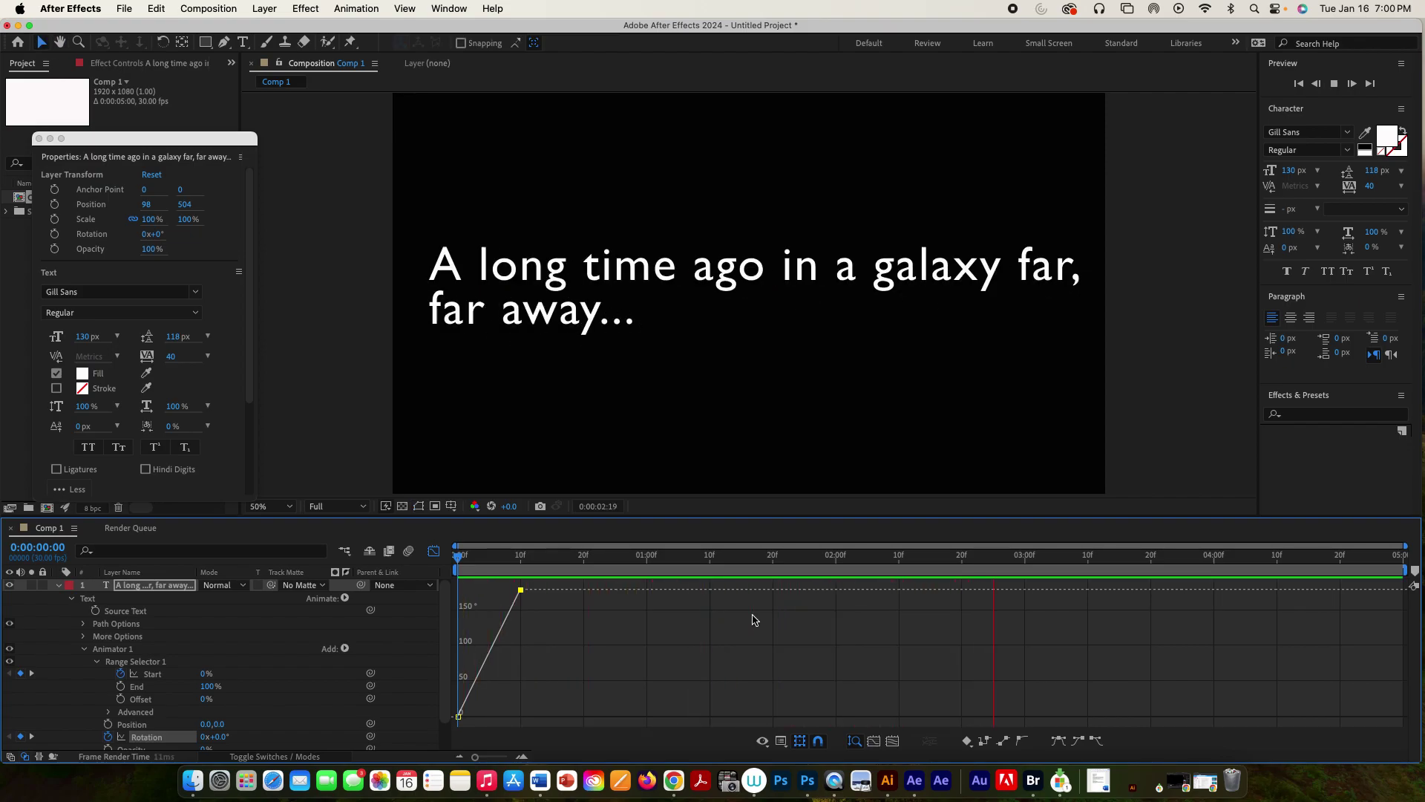
{"action": "key", "text": "space"}
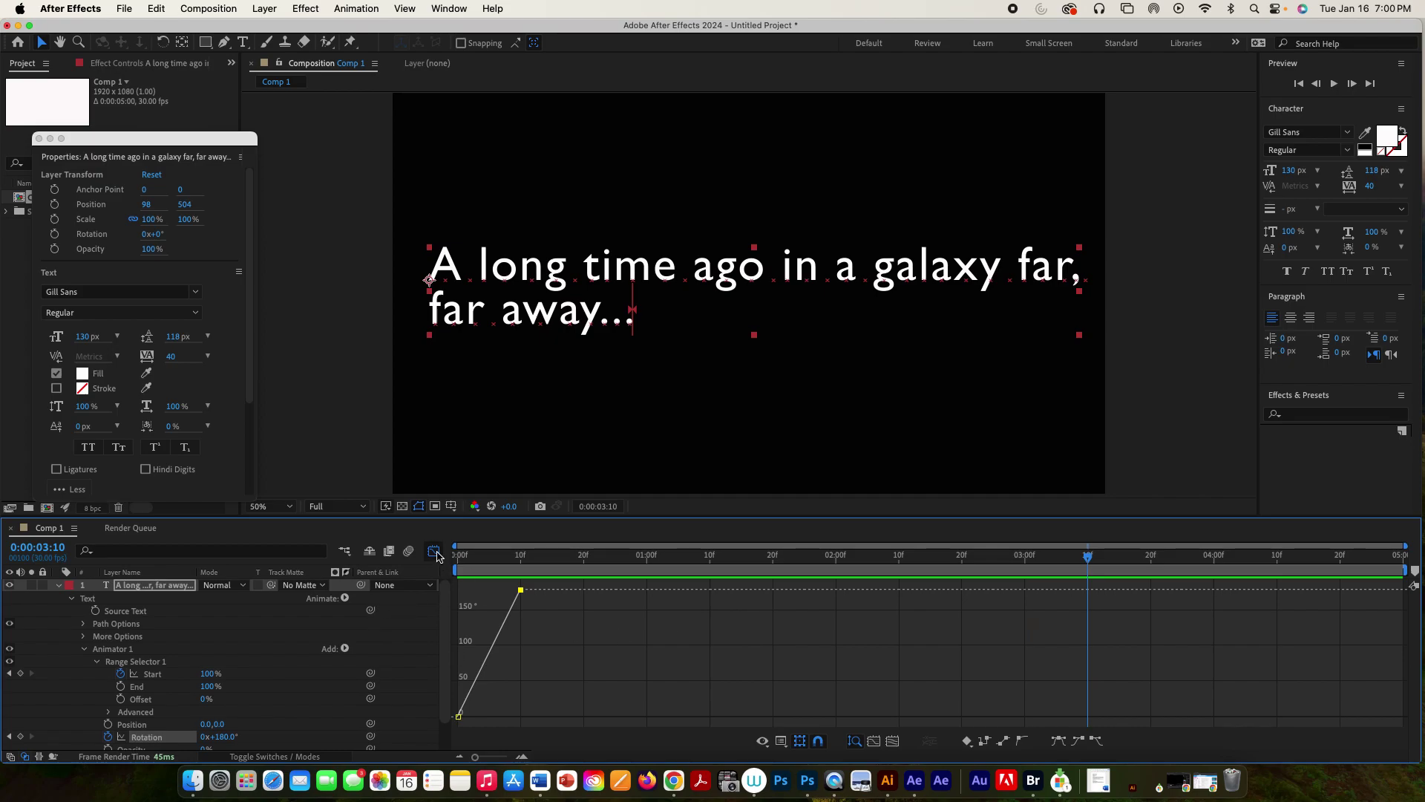
{"action": "left_click", "coordinate": [435, 551]}
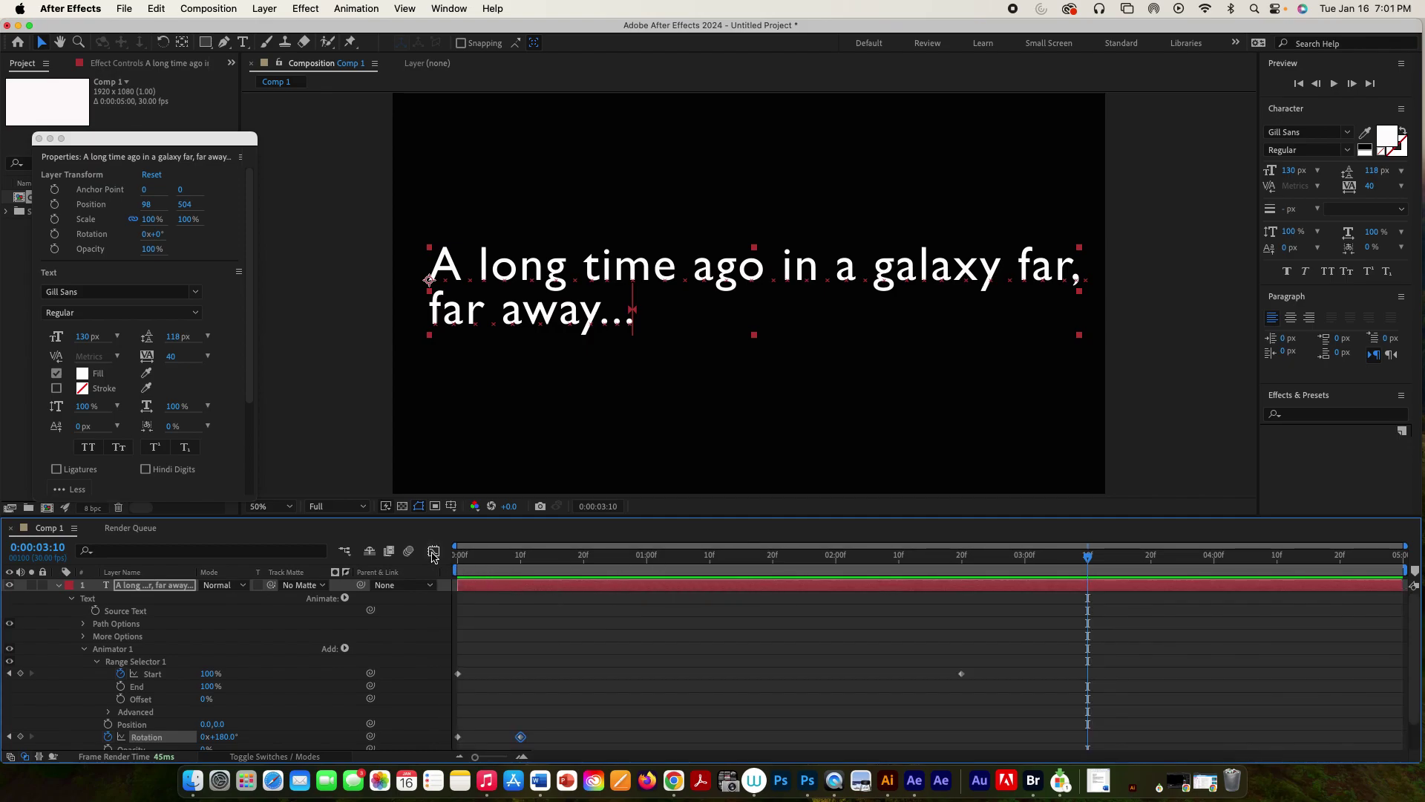
{"action": "left_click", "coordinate": [435, 553]}
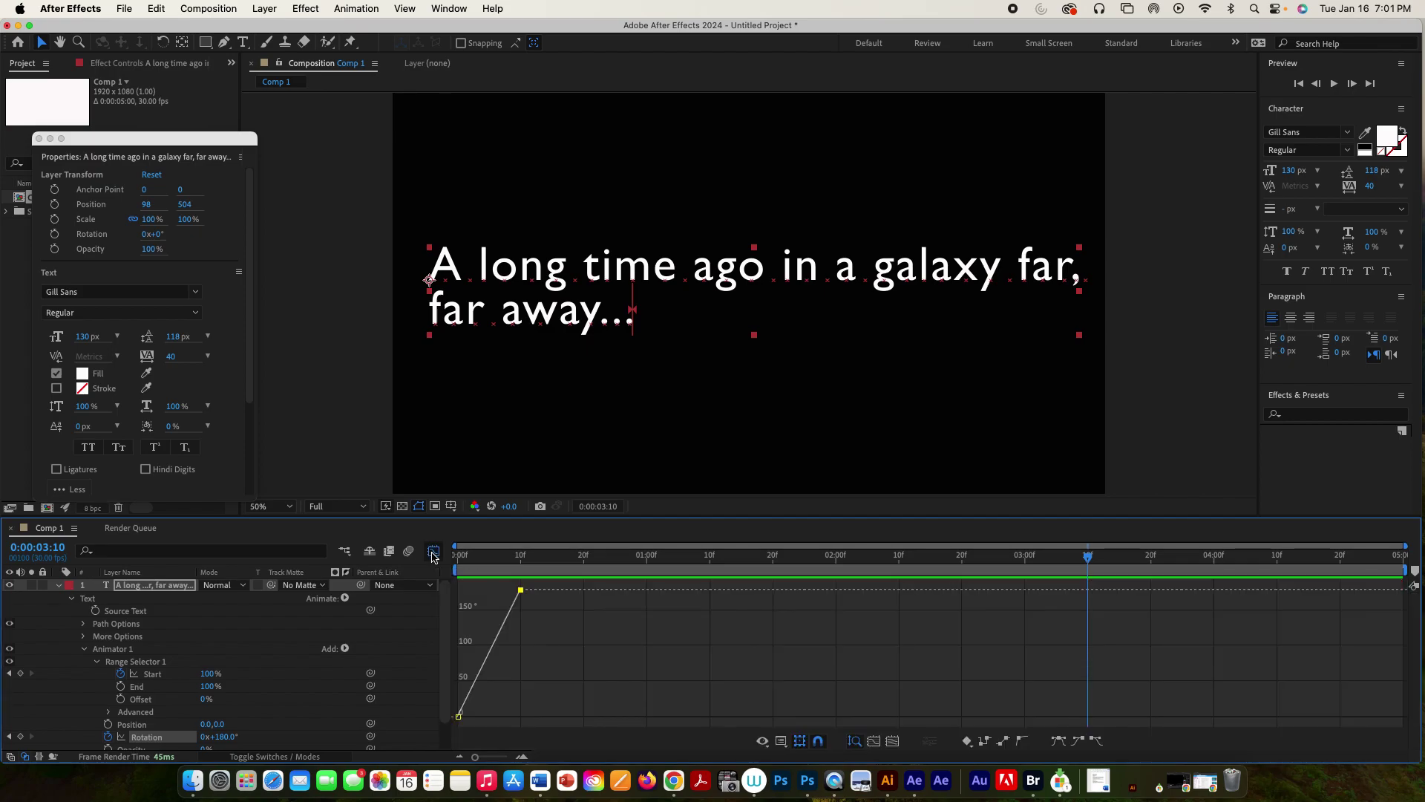
{"action": "left_click", "coordinate": [434, 555]}
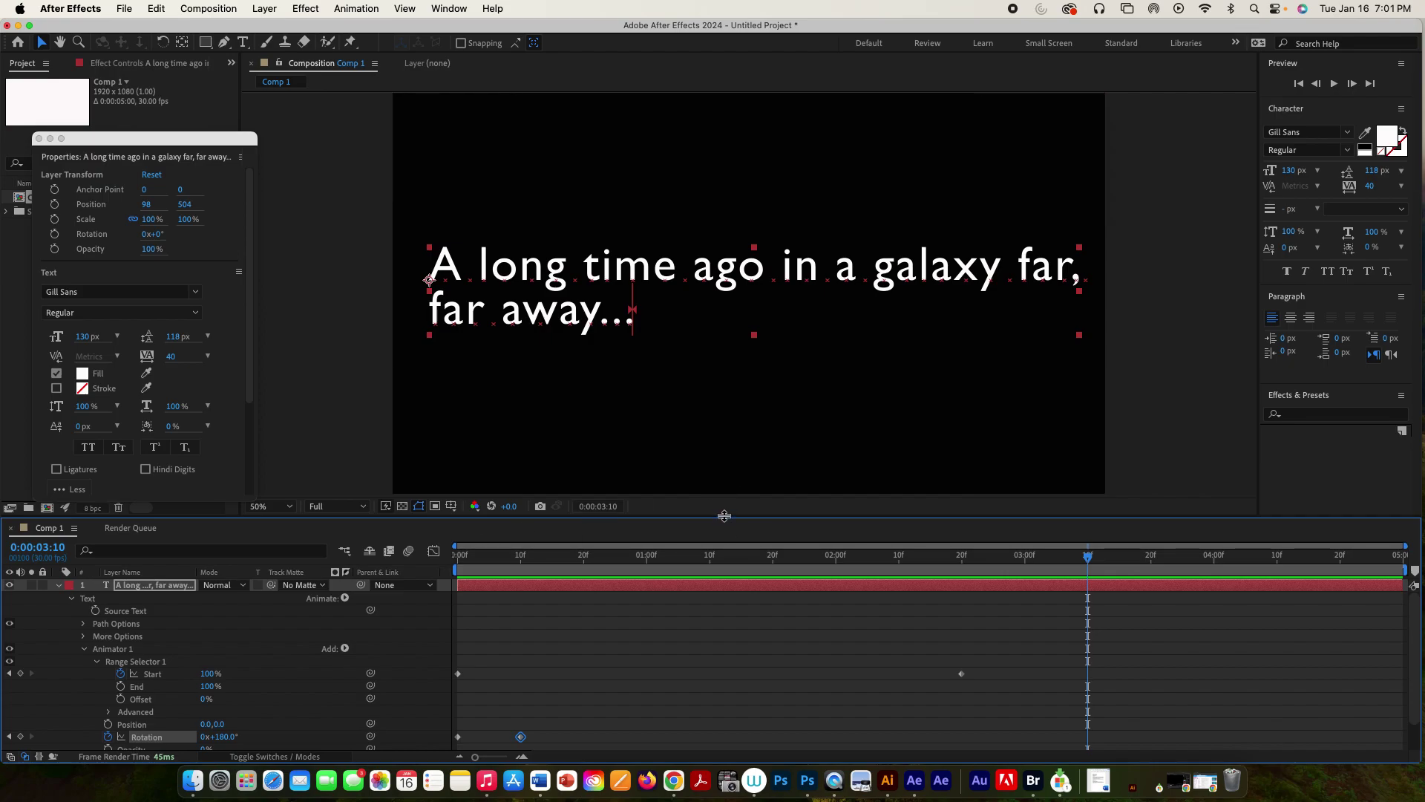
Clear Animator 1's Rotation keyframes and set its starting Rotation to 0°.
{"action": "left_click_drag", "start_coordinate": [726, 518], "coordinate": [724, 492]}
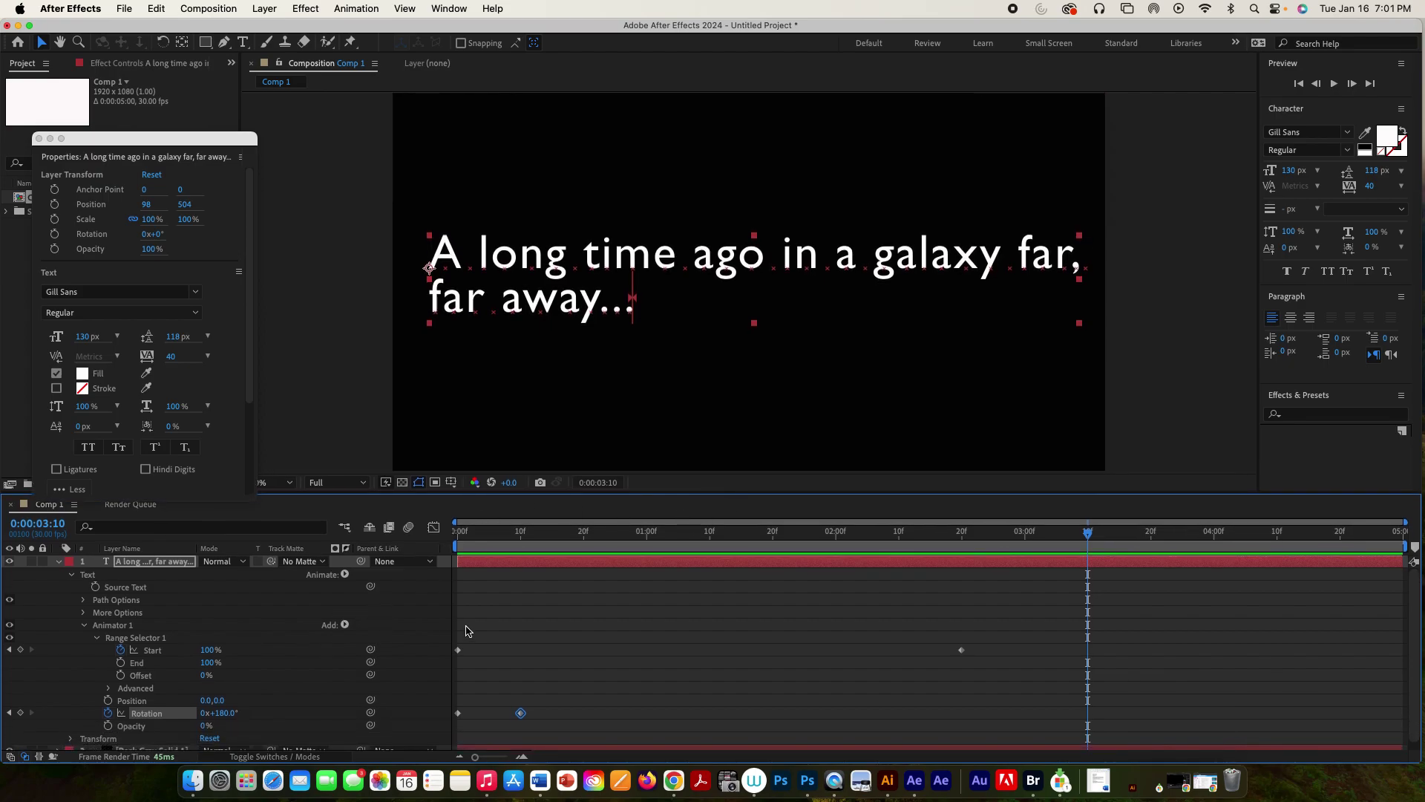
{"action": "double_click", "coordinate": [109, 714]}
{"action": "key", "text": "Page_Up"}
{"action": "key", "text": "Page_Up"}
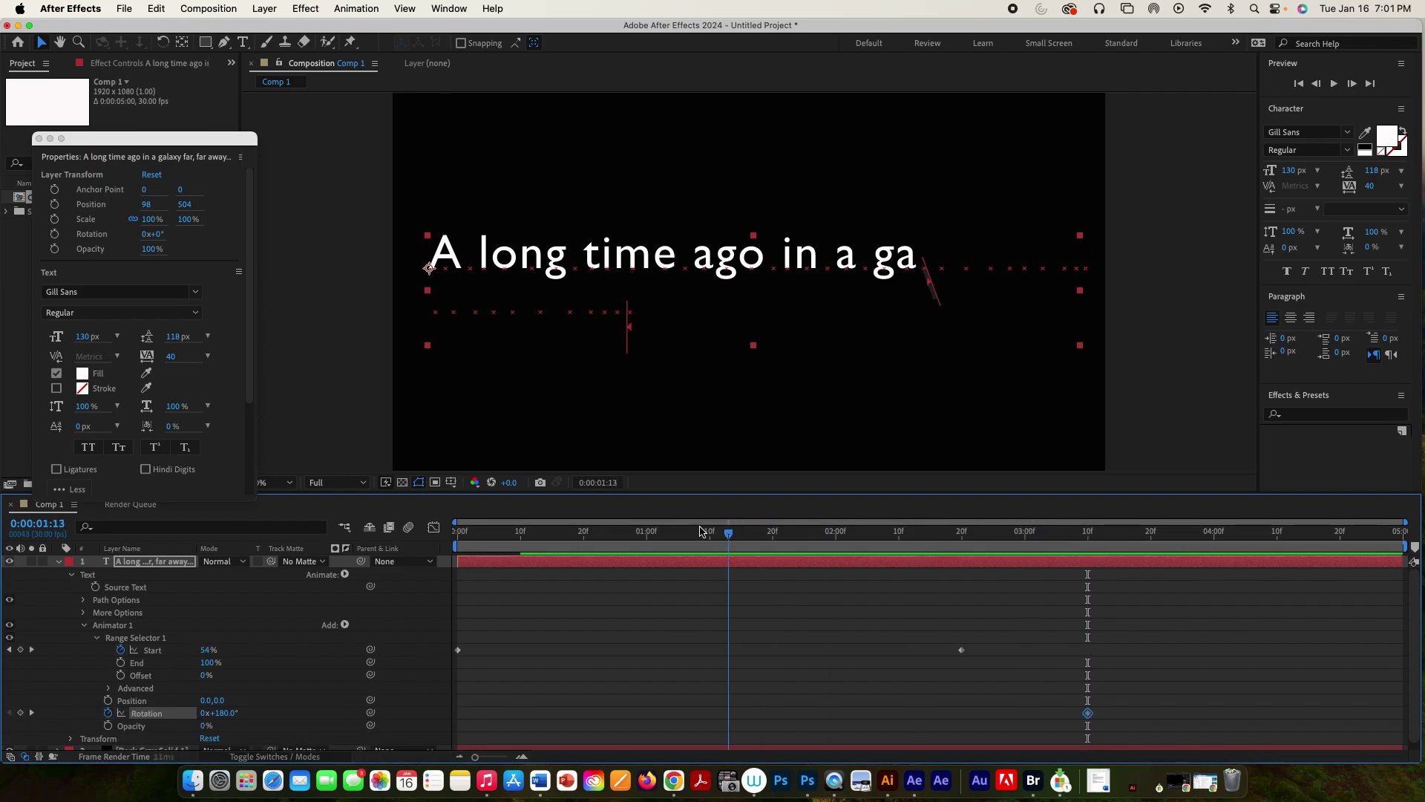
{"action": "left_click_drag", "start_coordinate": [666, 532], "coordinate": [419, 534]}
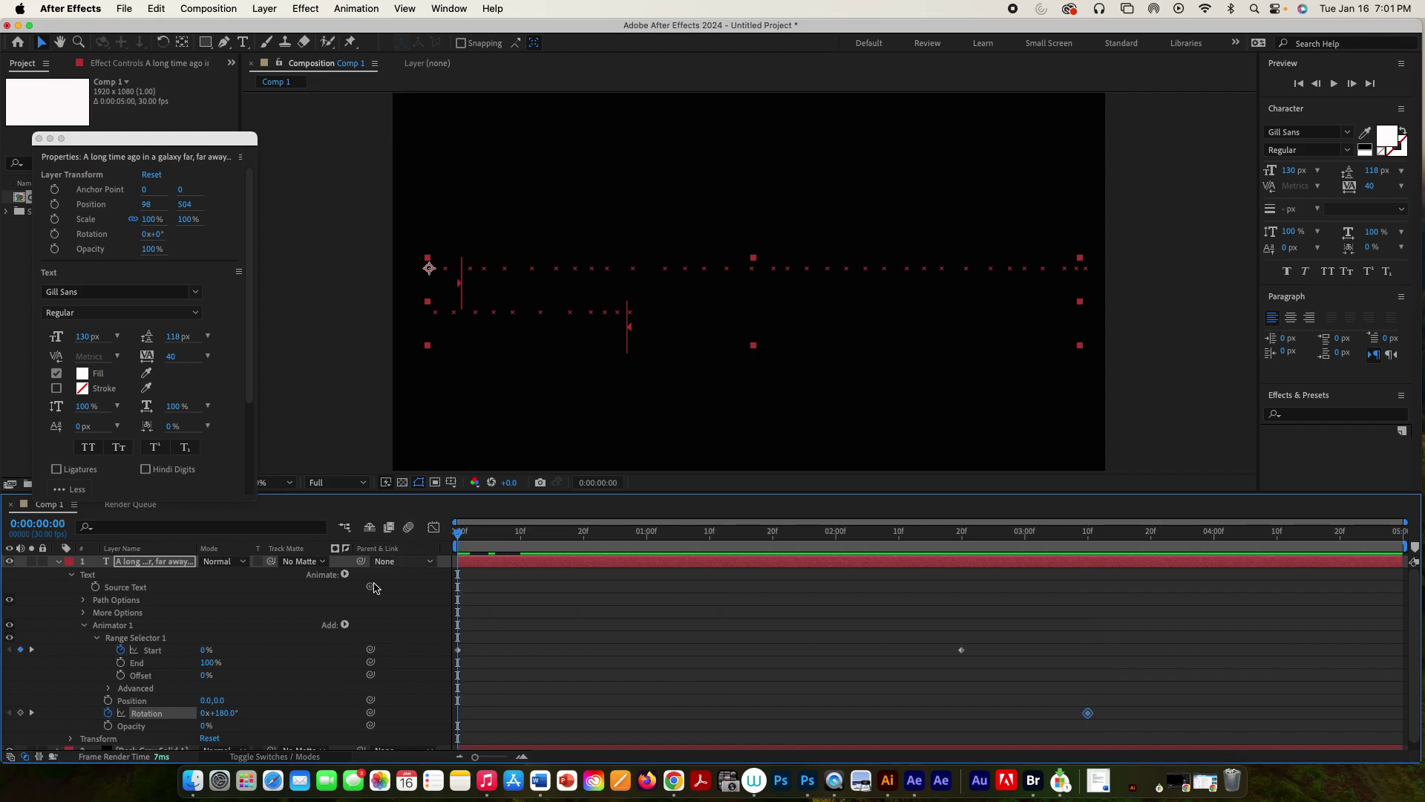
{"action": "left_click_drag", "start_coordinate": [226, 717], "coordinate": [190, 712]}
{"action": "left_click", "coordinate": [222, 713]}
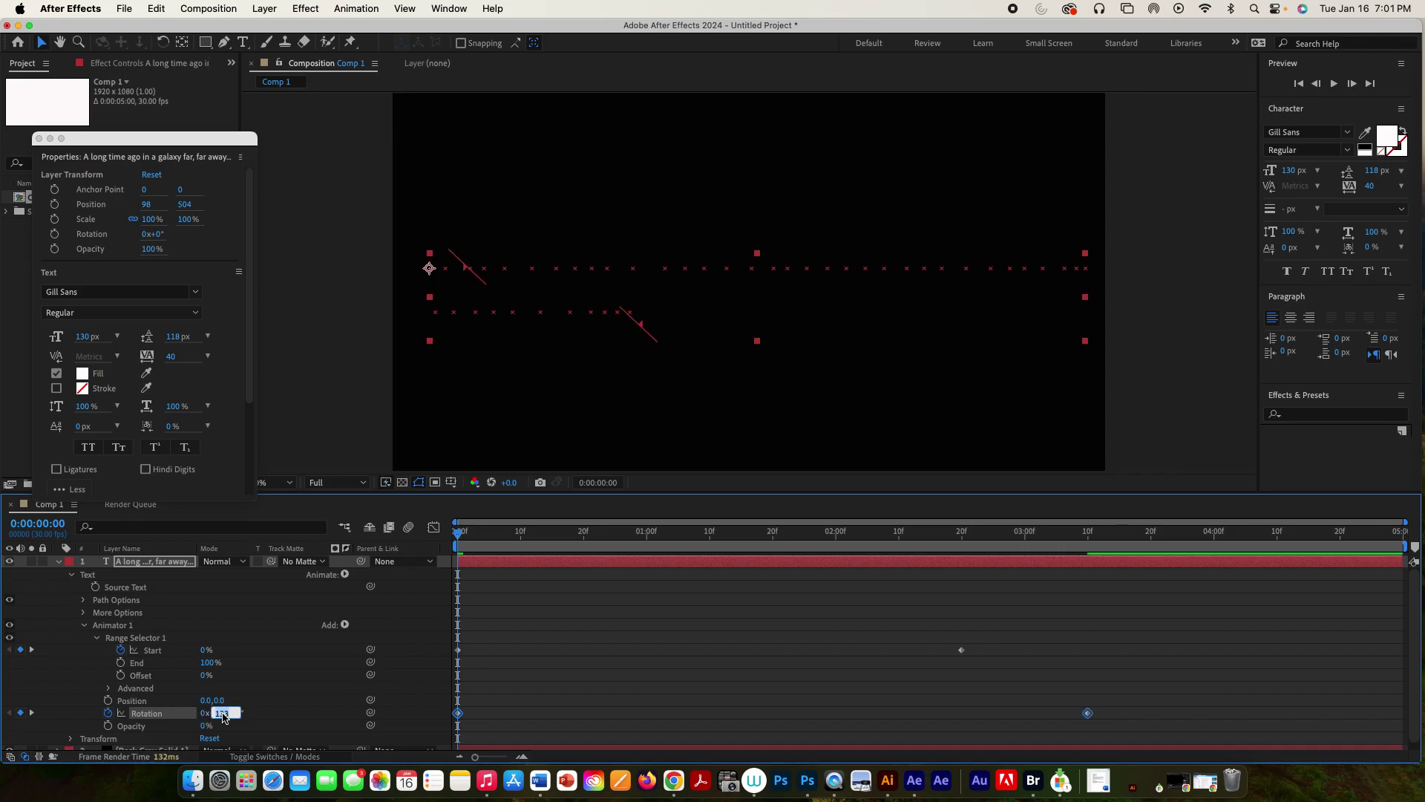
{"action": "type", "text": "0"}
{"action": "key", "text": "Return"}
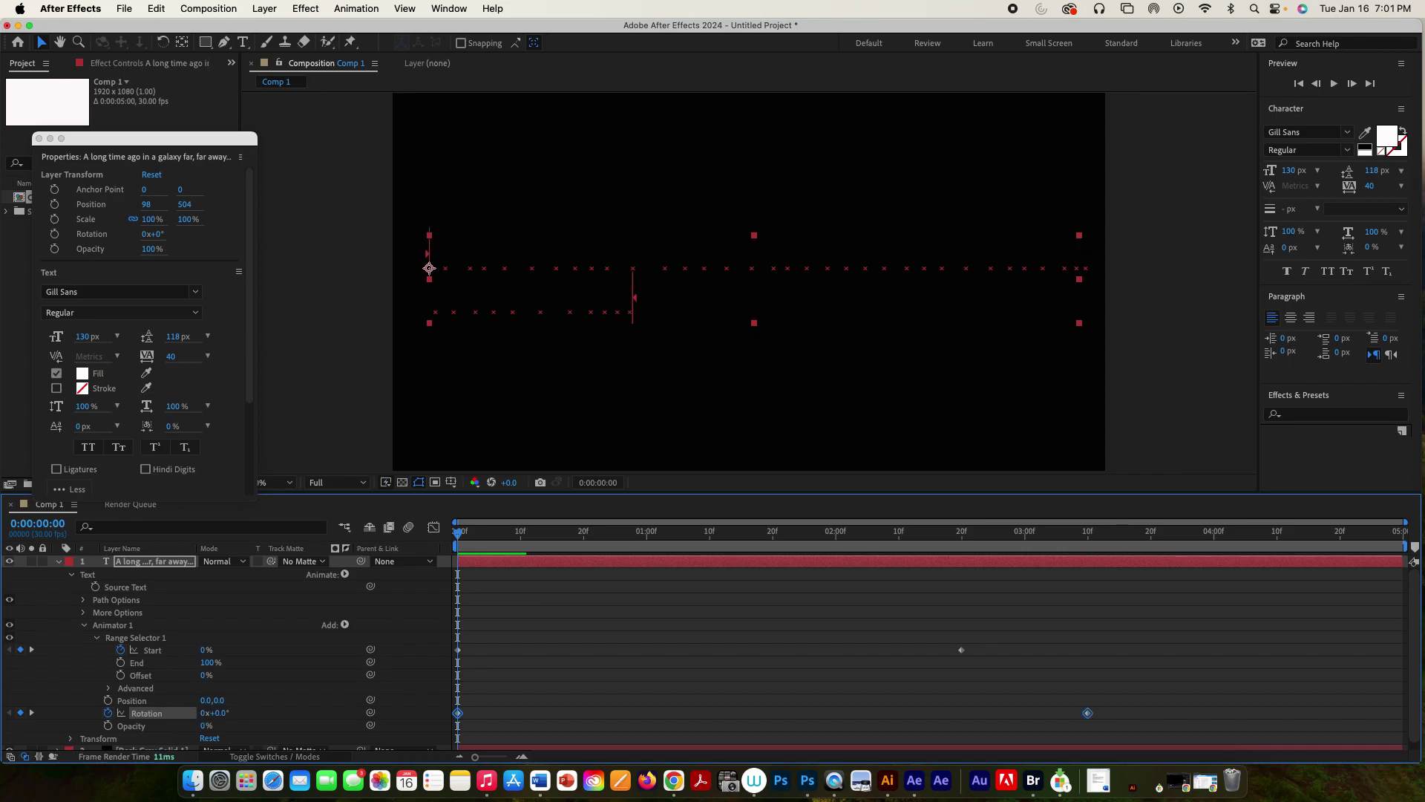
Delete the remaining Rotation keyframe, switch off Rotation keyframing, and preview the upright type-on.
{"action": "key", "text": "space"}
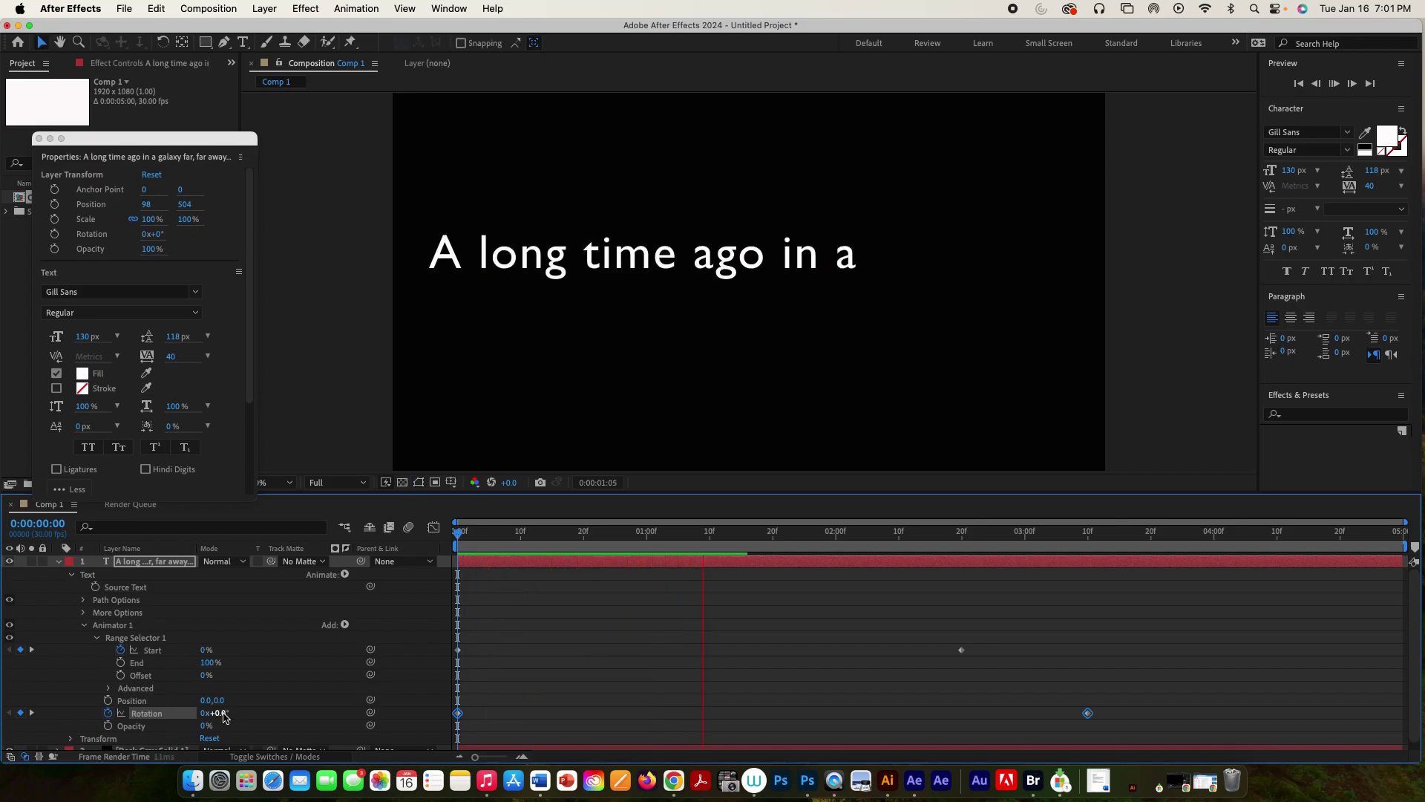
{"action": "key", "text": "space"}
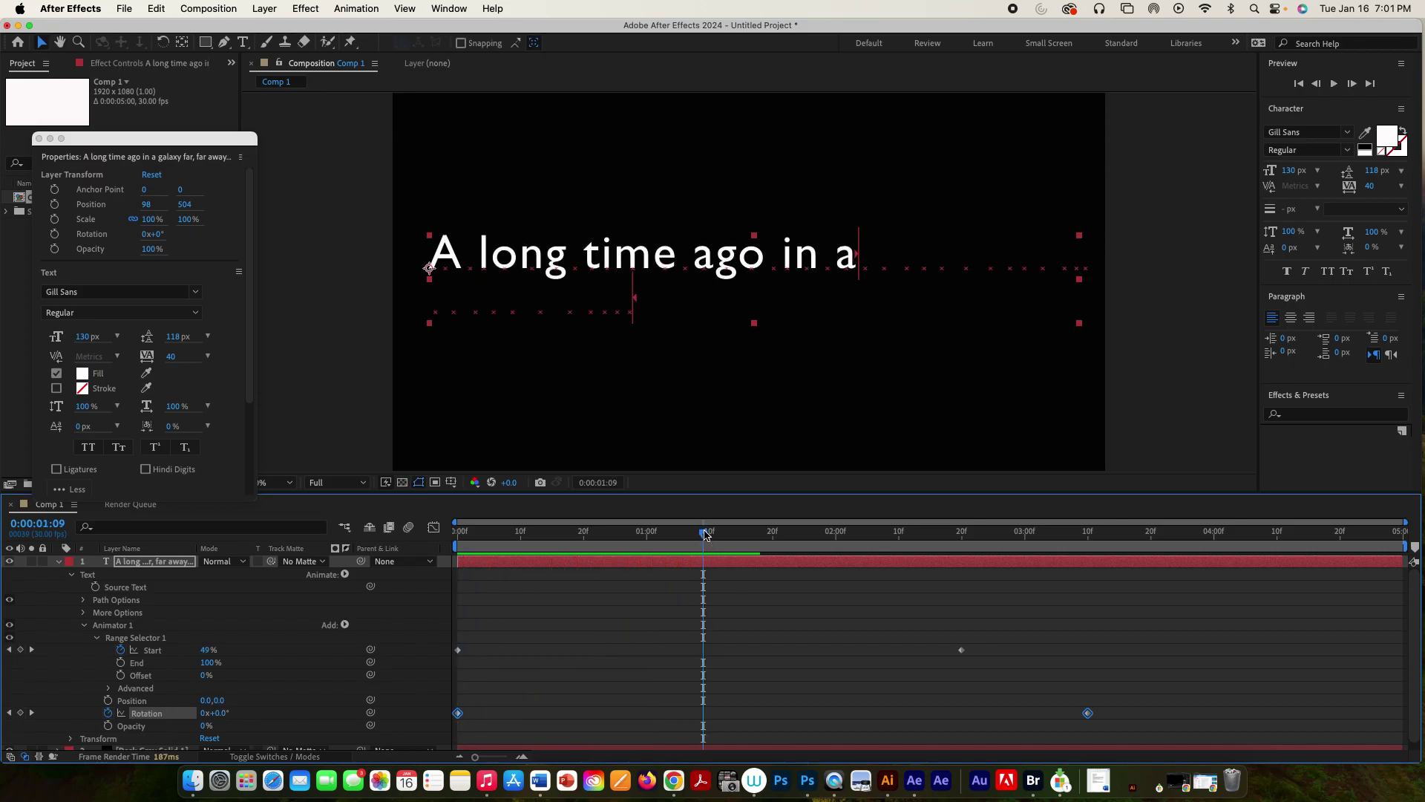
{"action": "left_click_drag", "start_coordinate": [705, 533], "coordinate": [433, 558]}
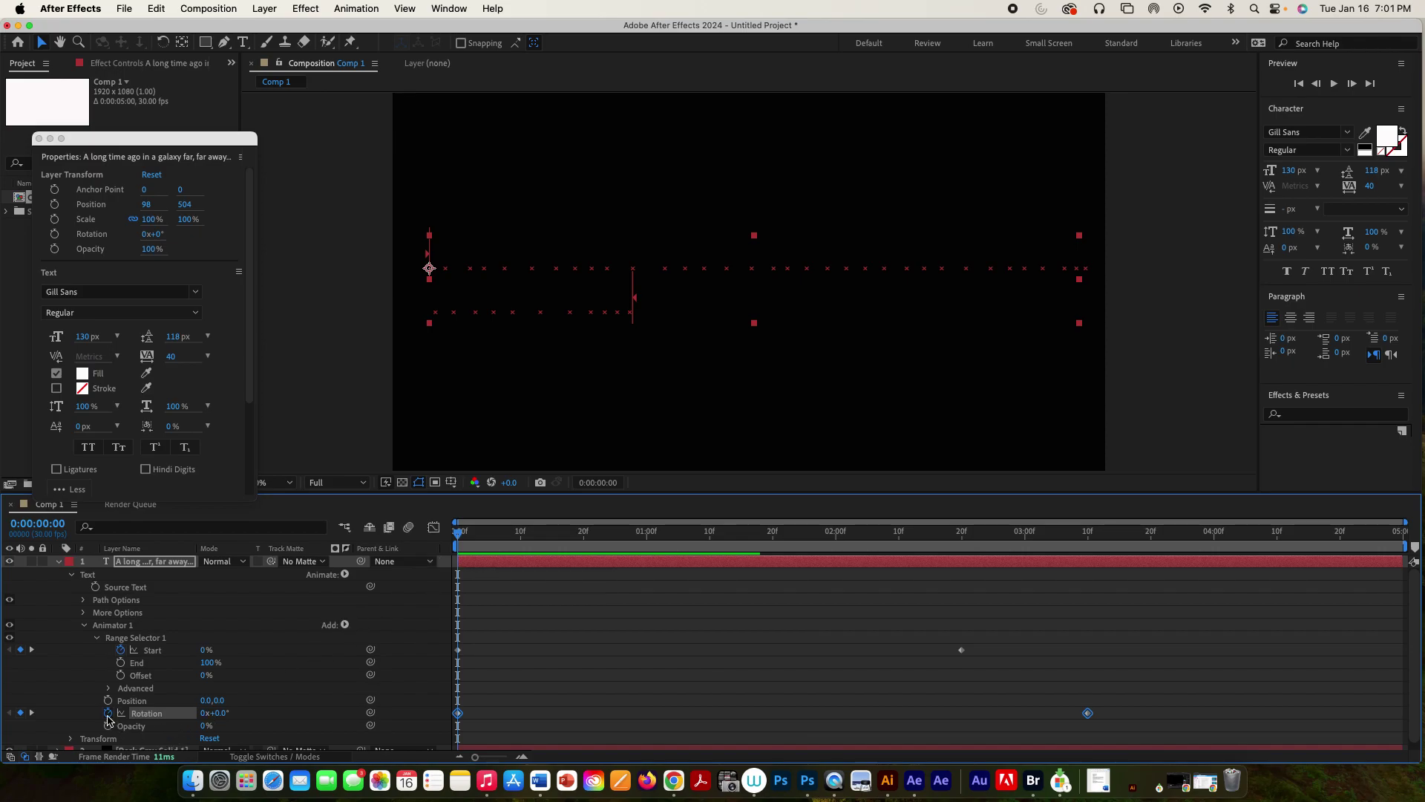
{"action": "key", "text": "Delete"}
{"action": "left_click", "coordinate": [108, 713]}
{"action": "key", "text": "space"}
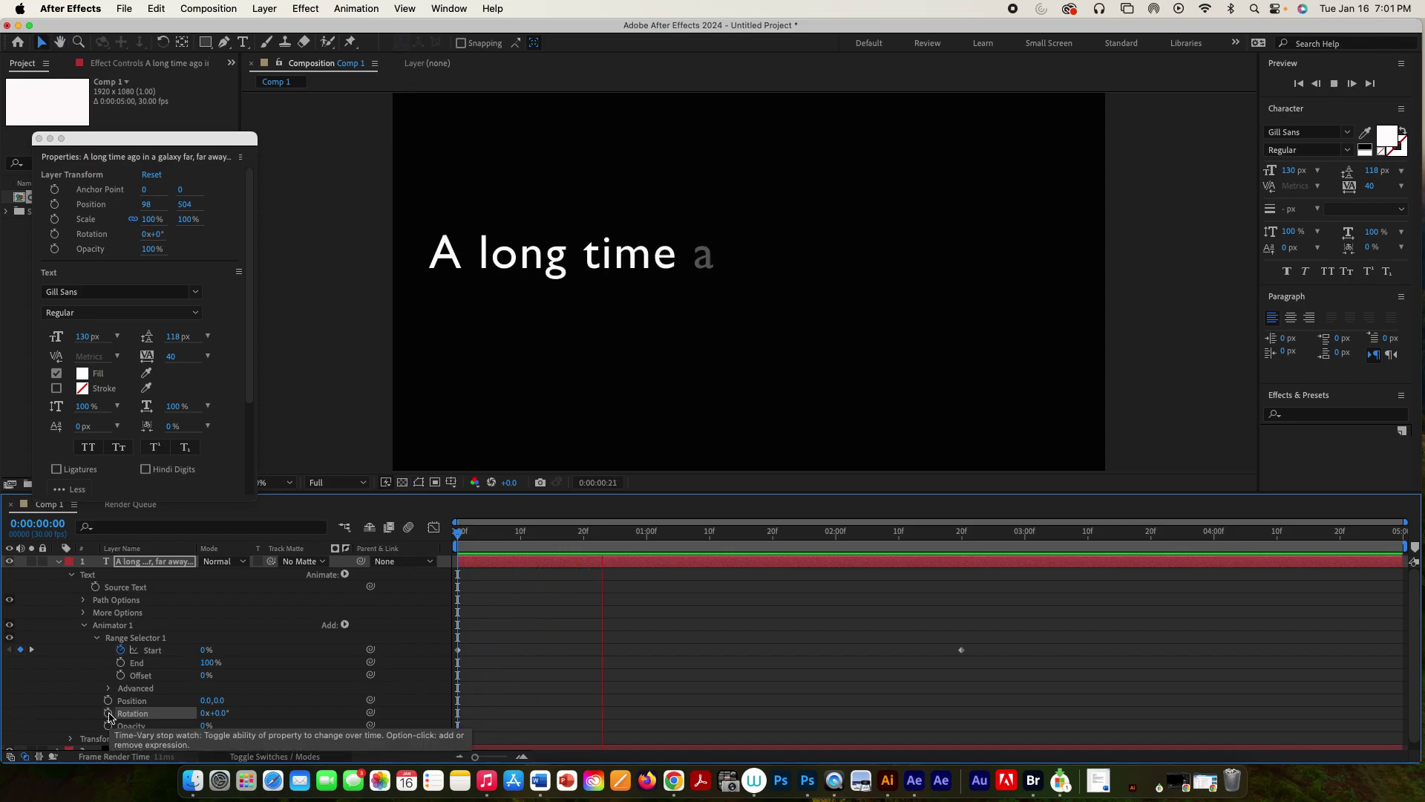
{"action": "key", "text": "space"}
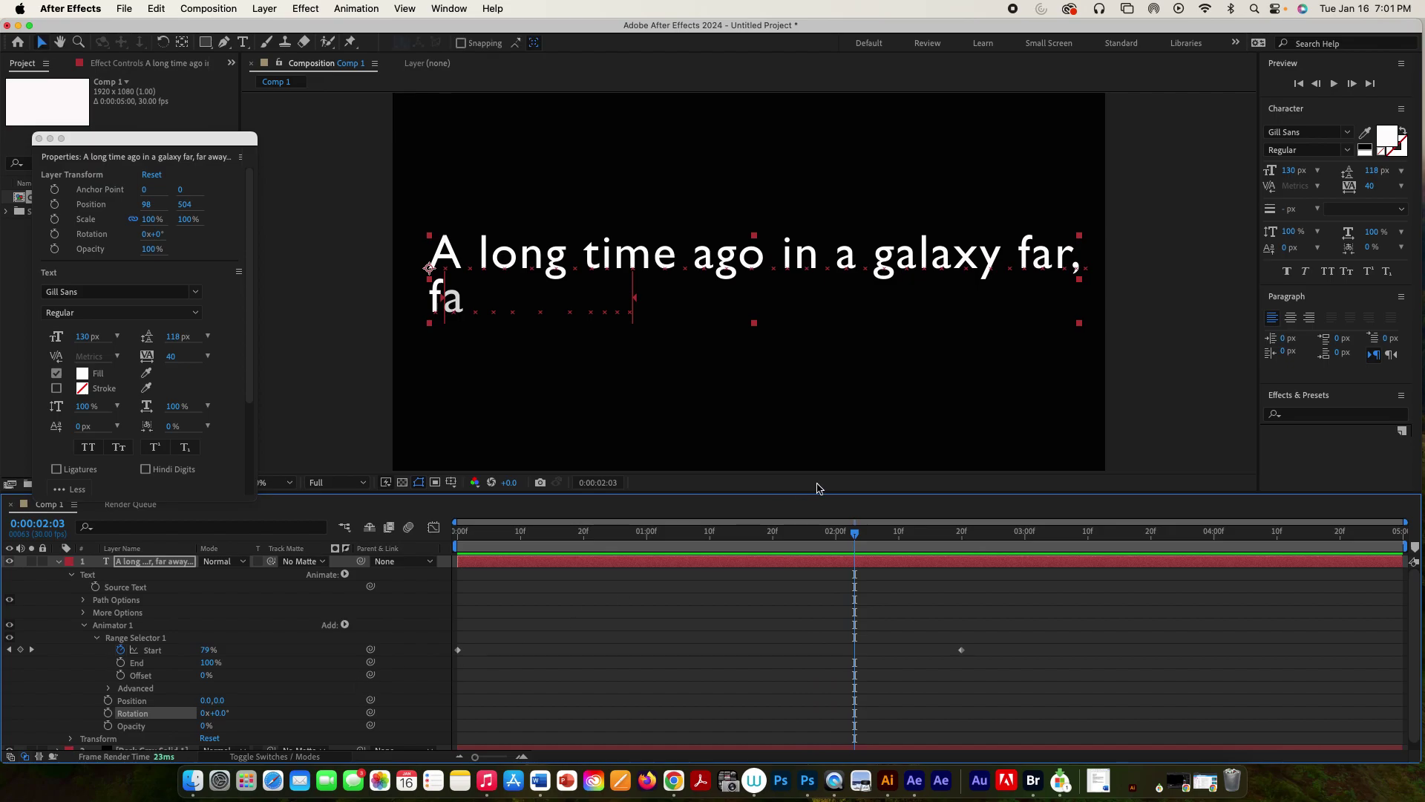
At 0:00, scrub Animator 1's Opacity down to 20% and preview the letters fading up.
{"action": "left_click_drag", "start_coordinate": [856, 537], "coordinate": [458, 534]}
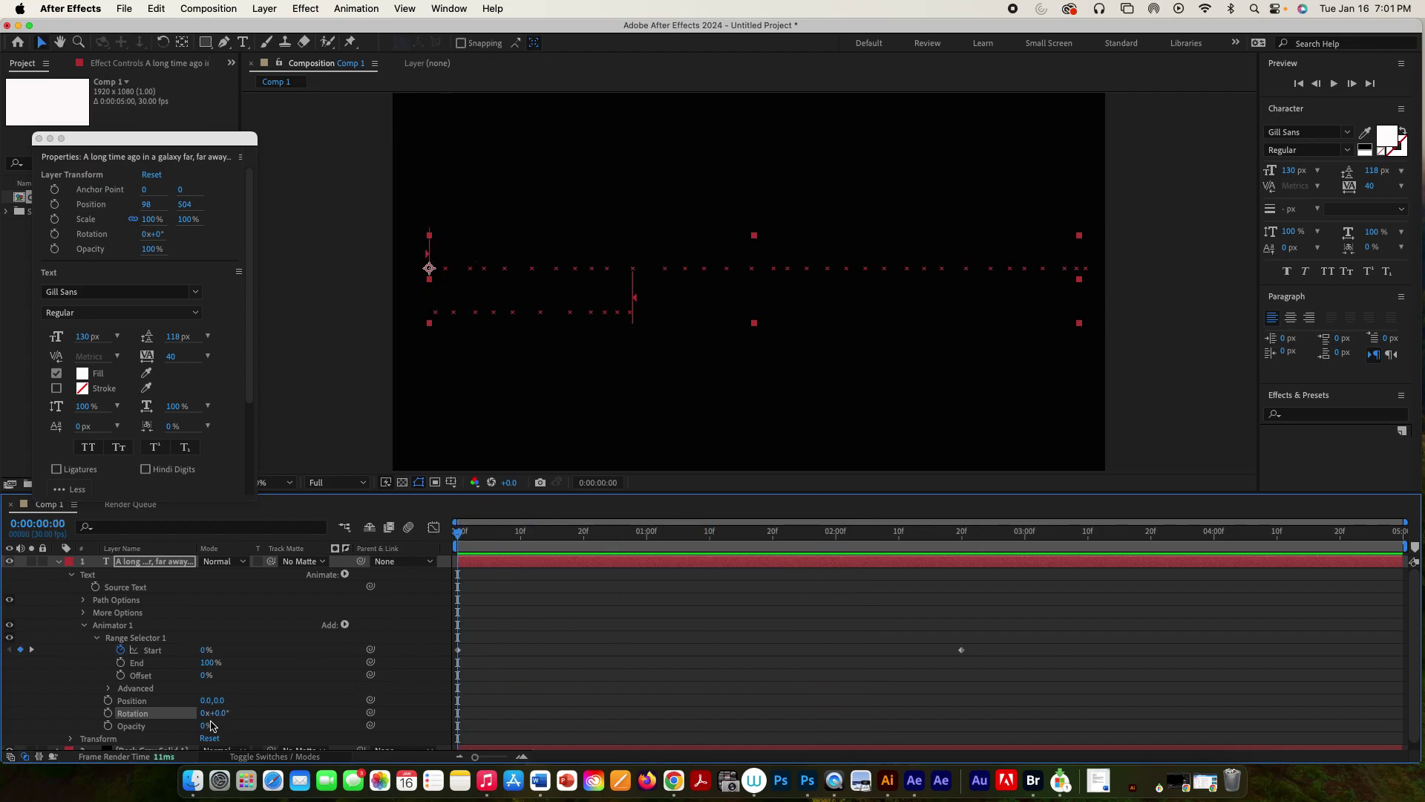
{"action": "left_click_drag", "start_coordinate": [206, 728], "coordinate": [219, 730]}
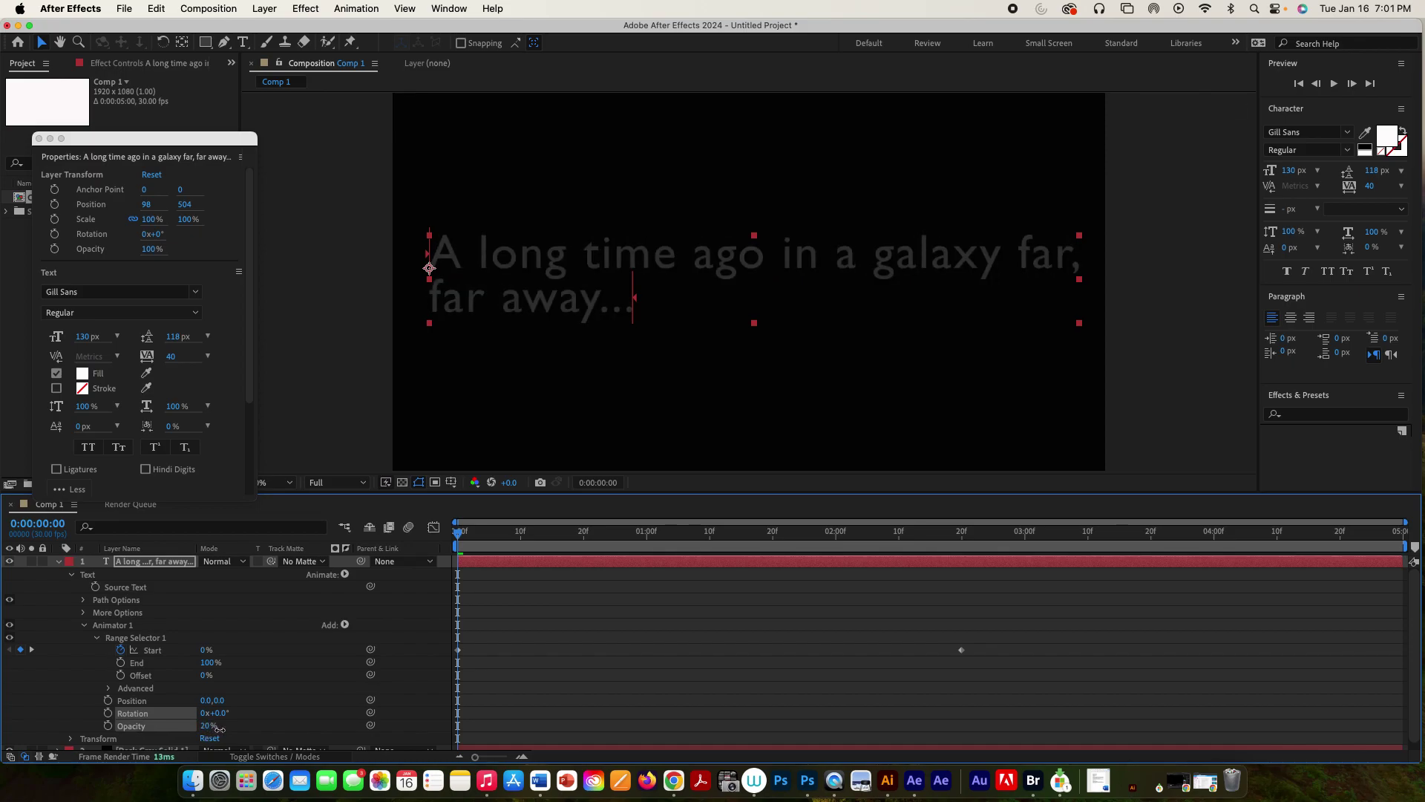
{"action": "key", "text": "space"}
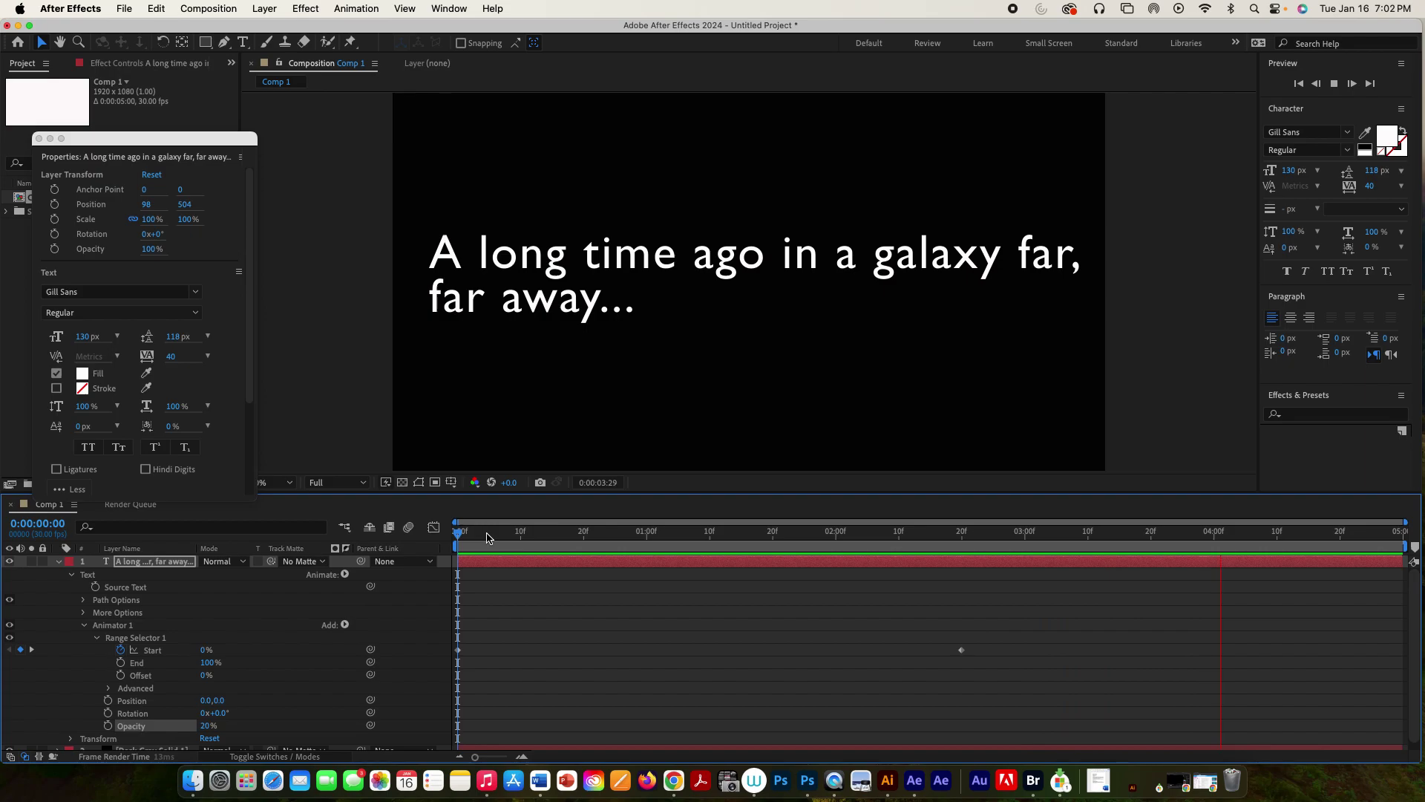
Stop at about 3 seconds, enlarge the timeline to show Dark Gray Solid 1, and close the Properties panel.
{"action": "key", "text": "space"}
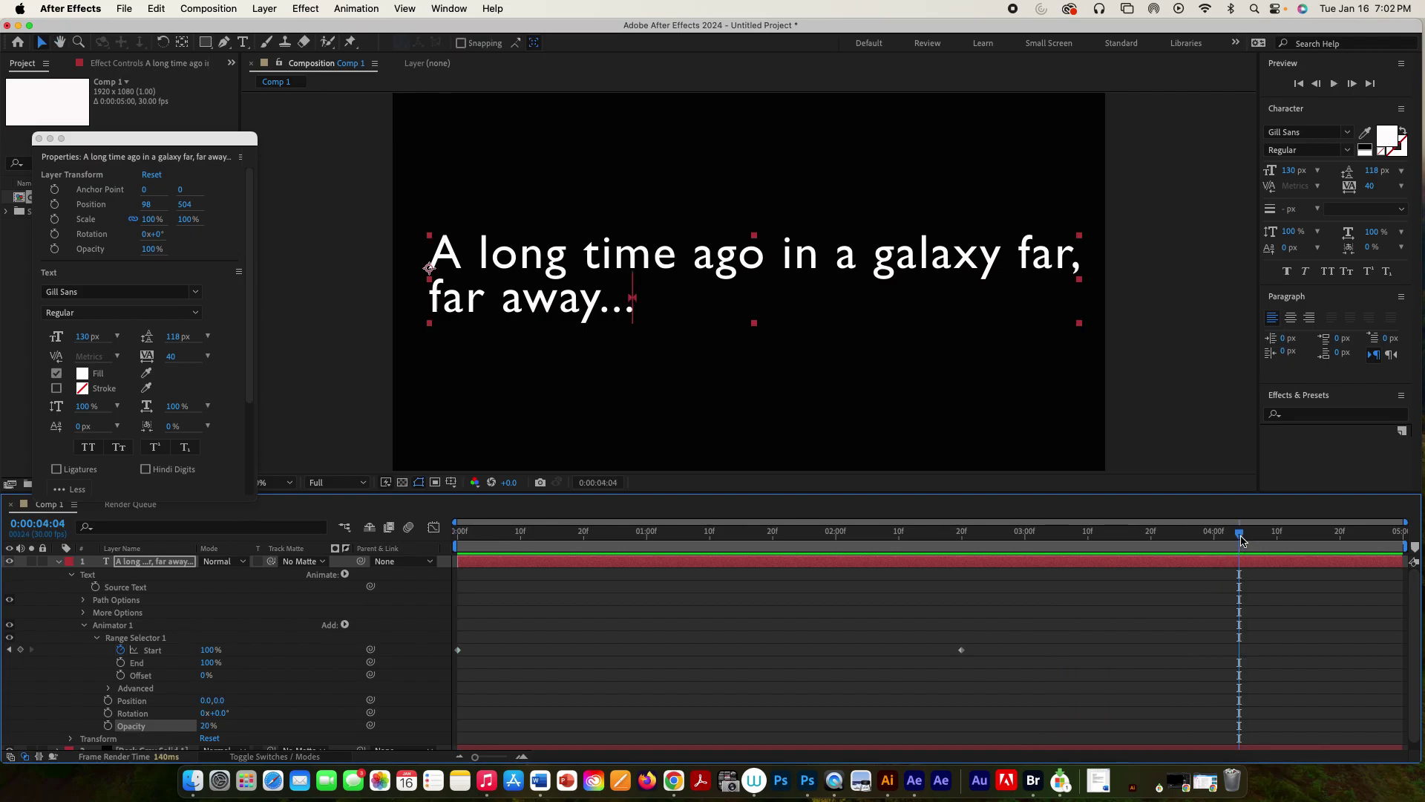
{"action": "left_click_drag", "start_coordinate": [1243, 540], "coordinate": [1027, 562]}
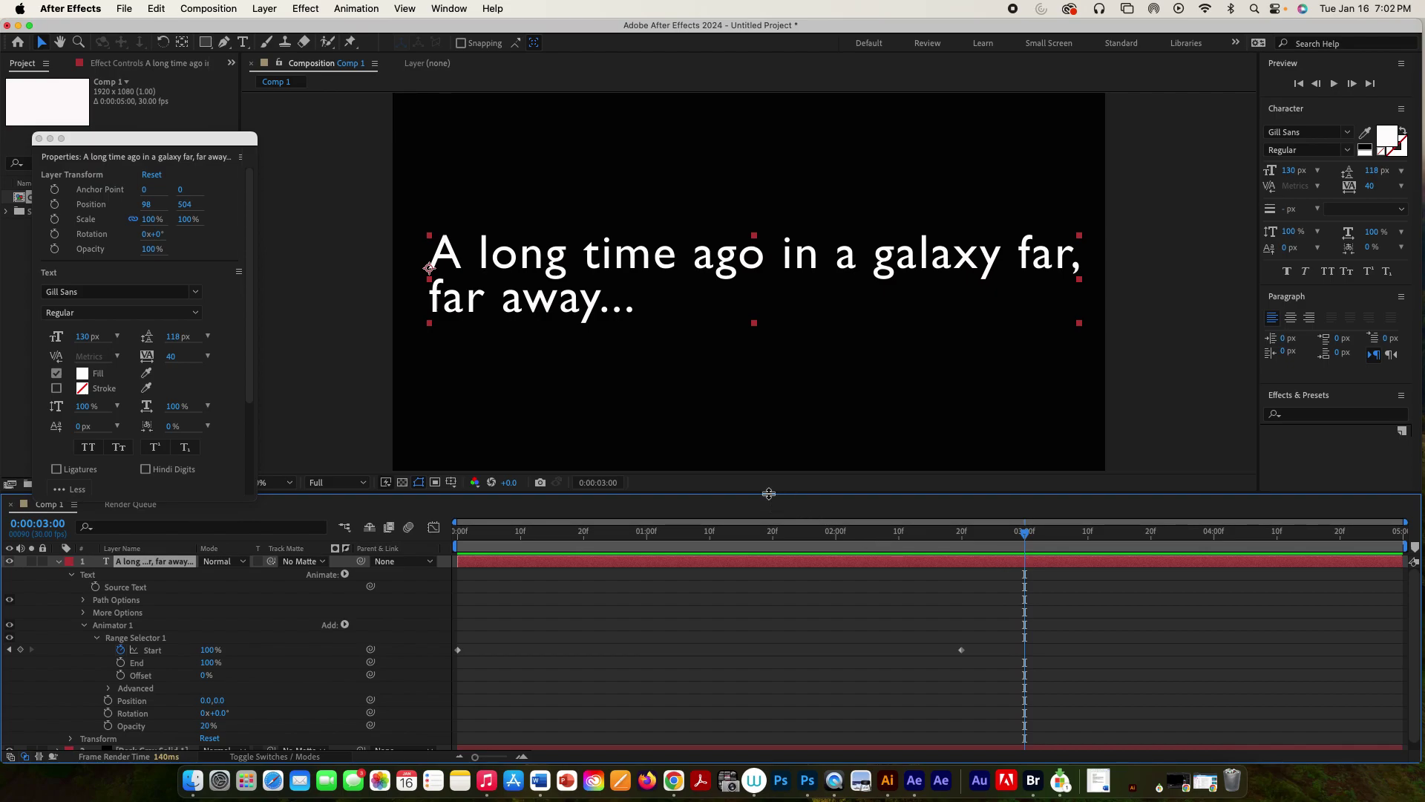
{"action": "left_click_drag", "start_coordinate": [768, 494], "coordinate": [768, 421]}
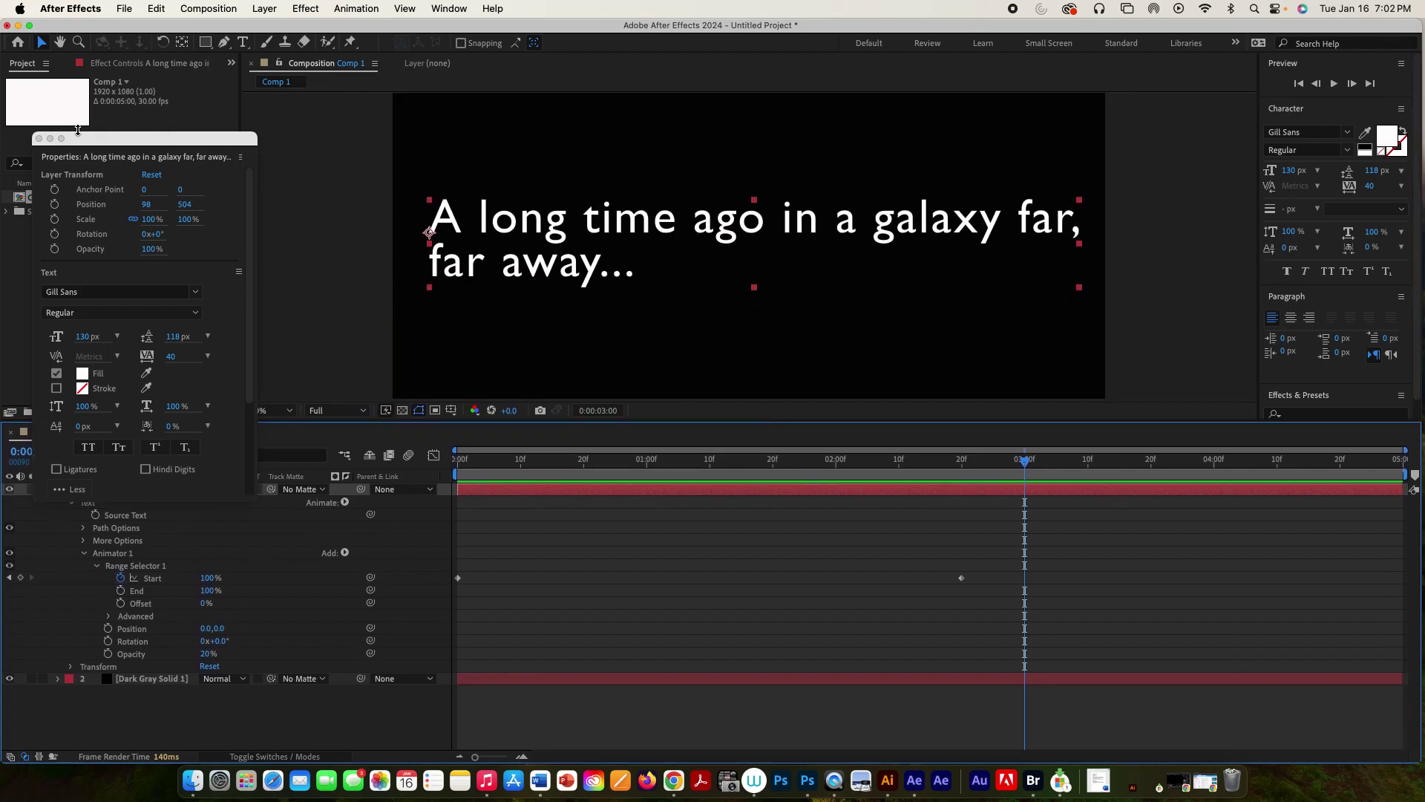
{"action": "left_click", "coordinate": [39, 139]}
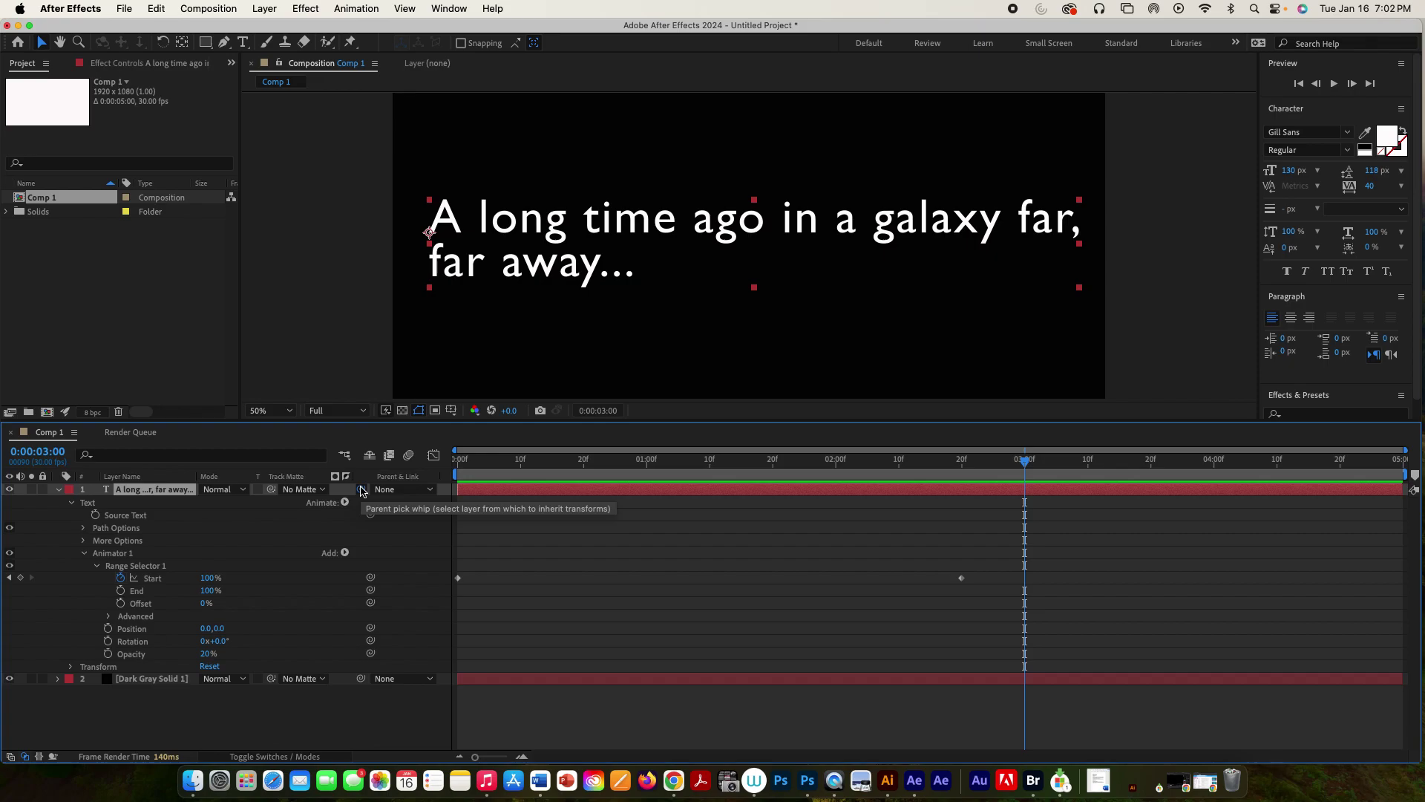
{"action": "left_click_drag", "start_coordinate": [359, 489], "coordinate": [167, 684]}
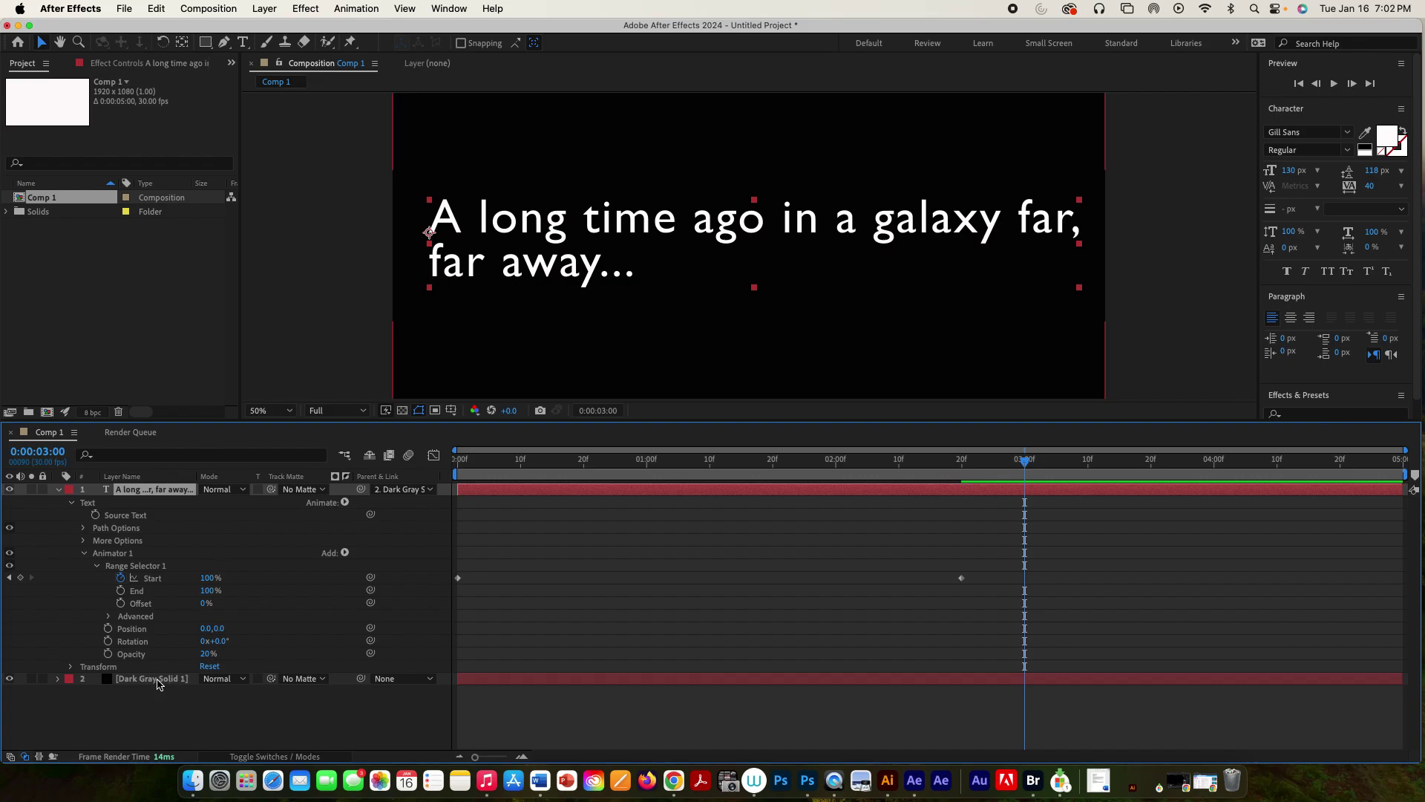
{"action": "double_click", "coordinate": [158, 681]}
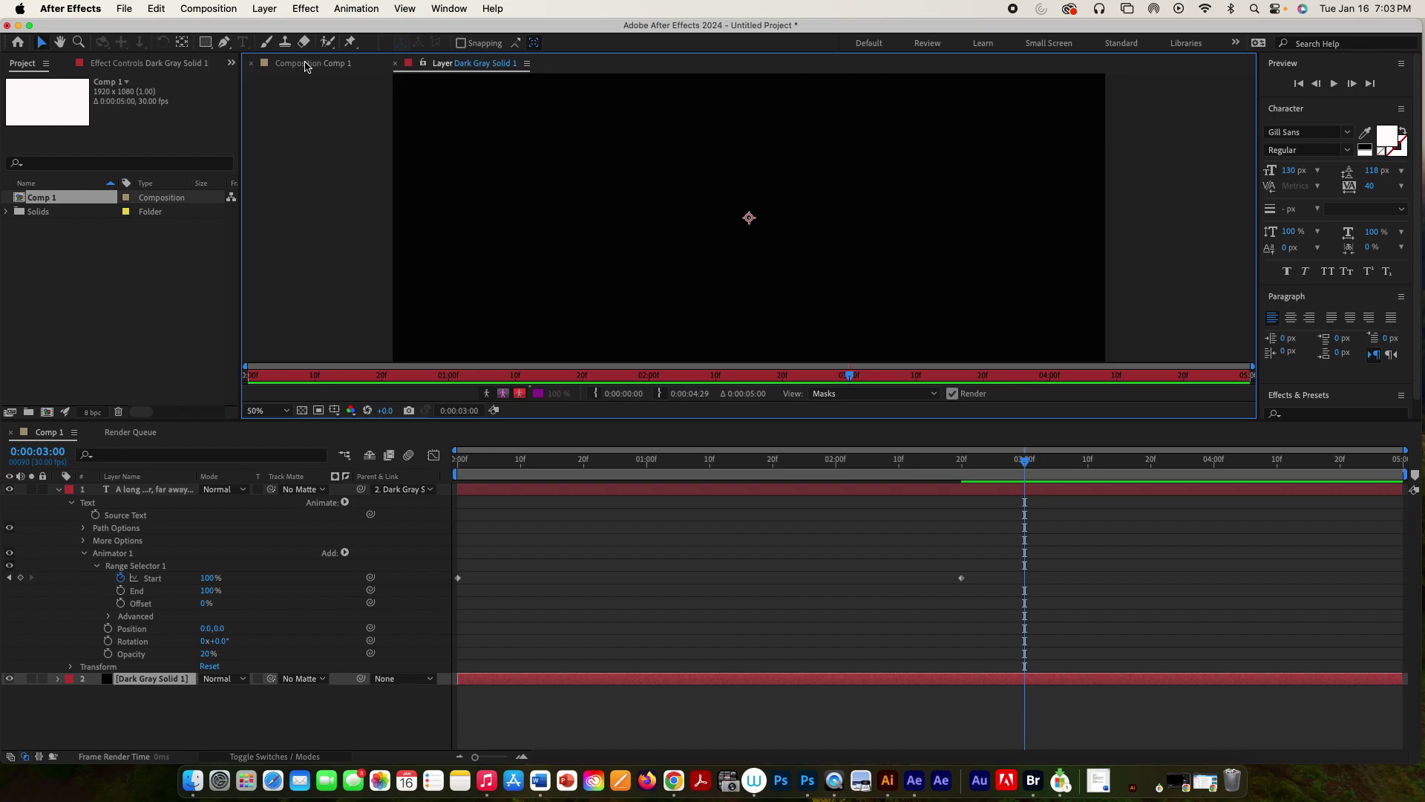
{"action": "left_click", "coordinate": [306, 64]}
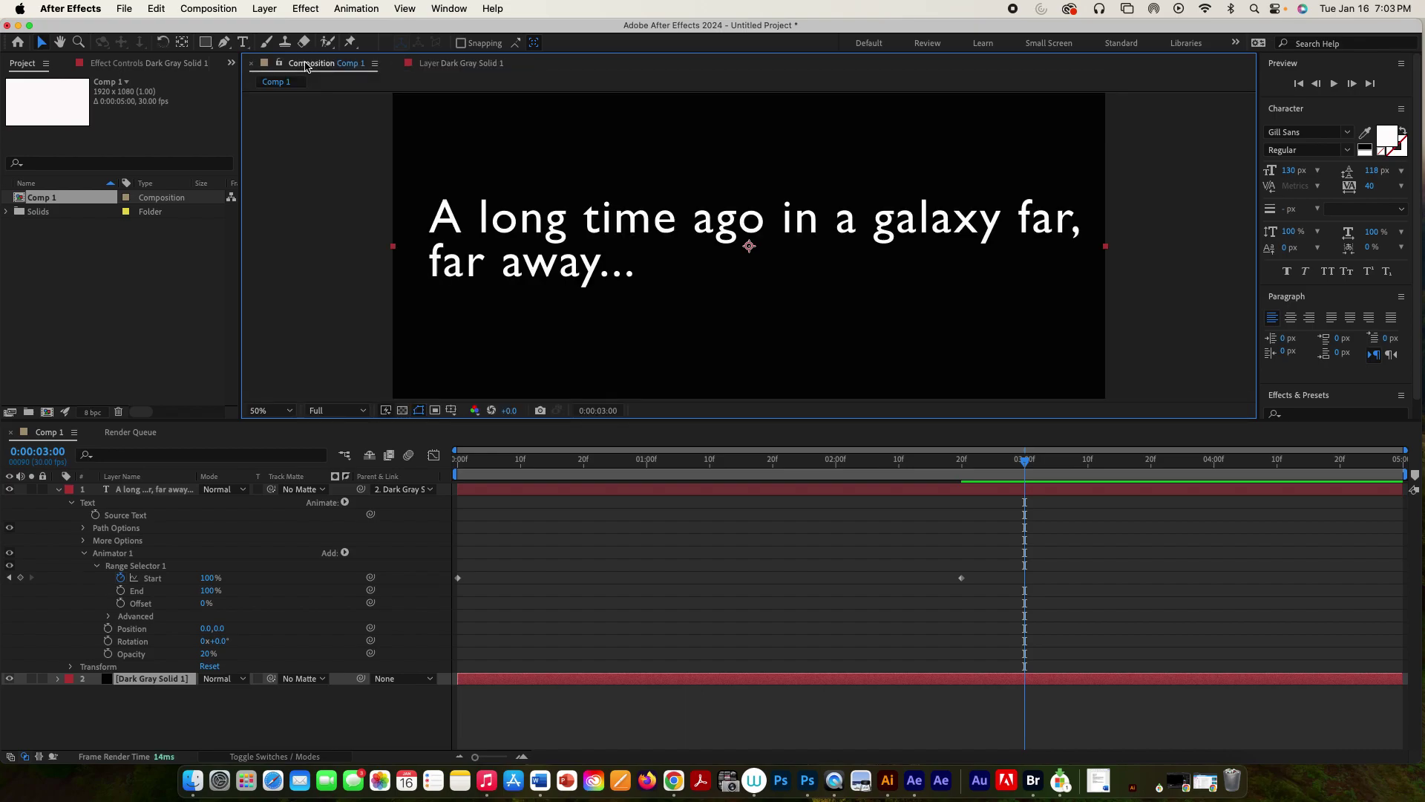
{"action": "left_click", "coordinate": [434, 65]}
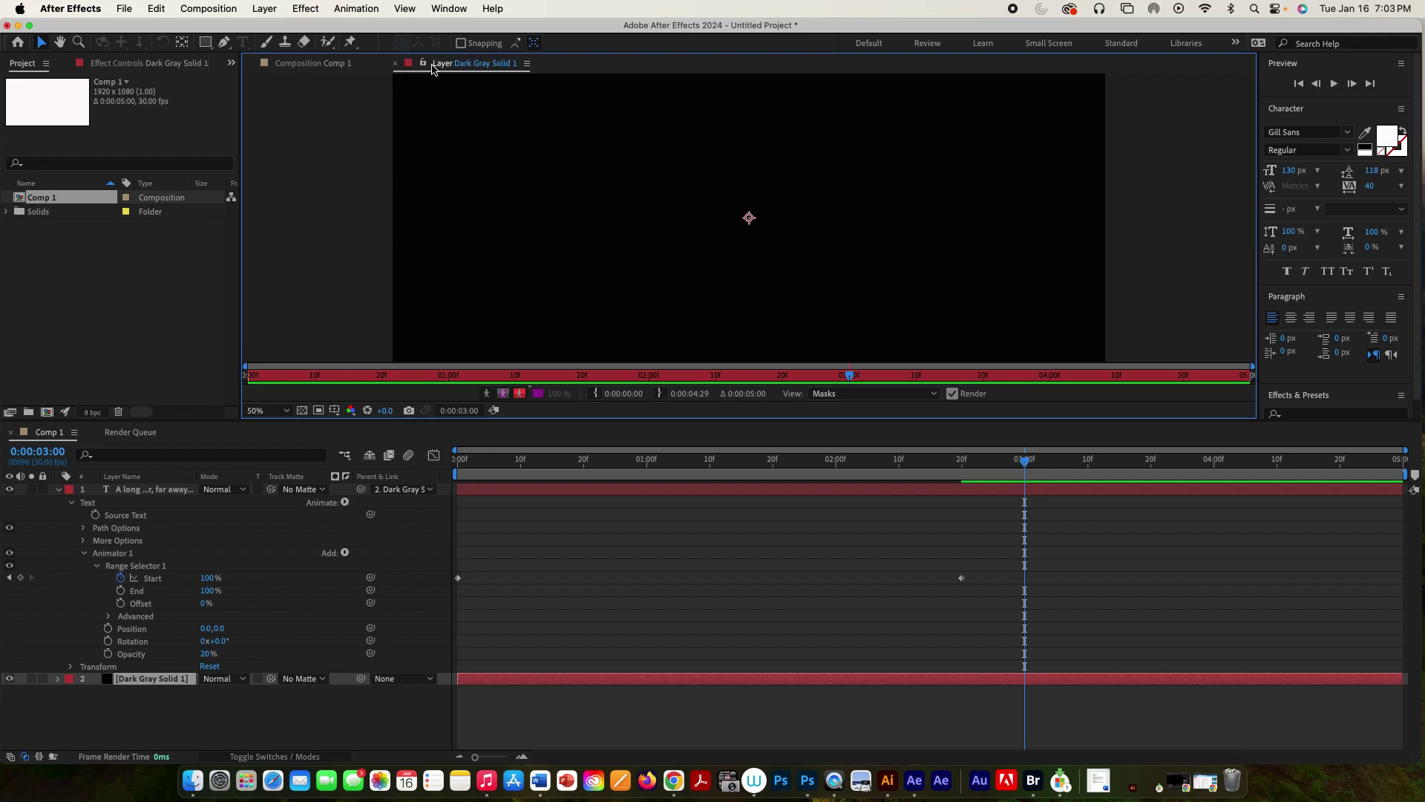
{"action": "left_click", "coordinate": [341, 64]}
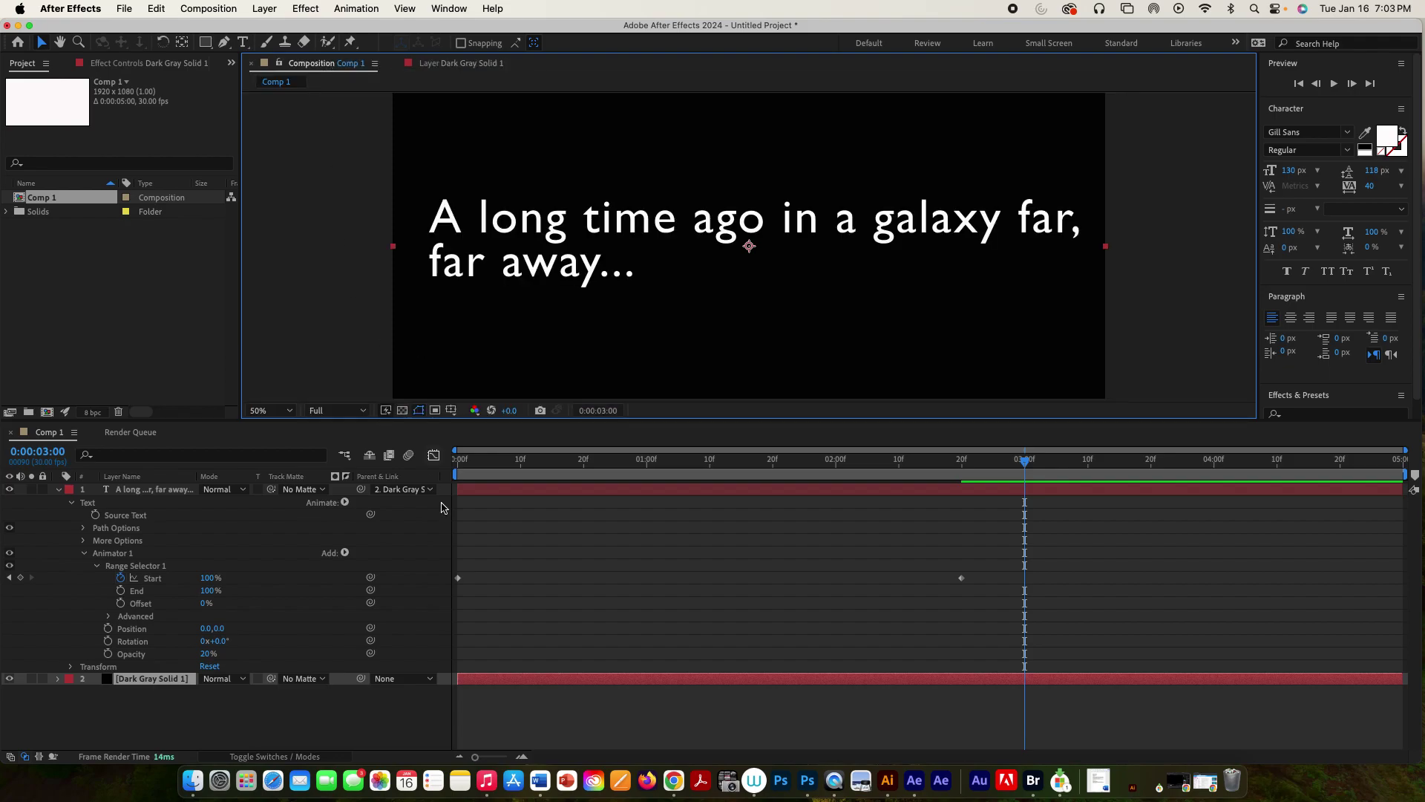
{"action": "double_click", "coordinate": [145, 679]}
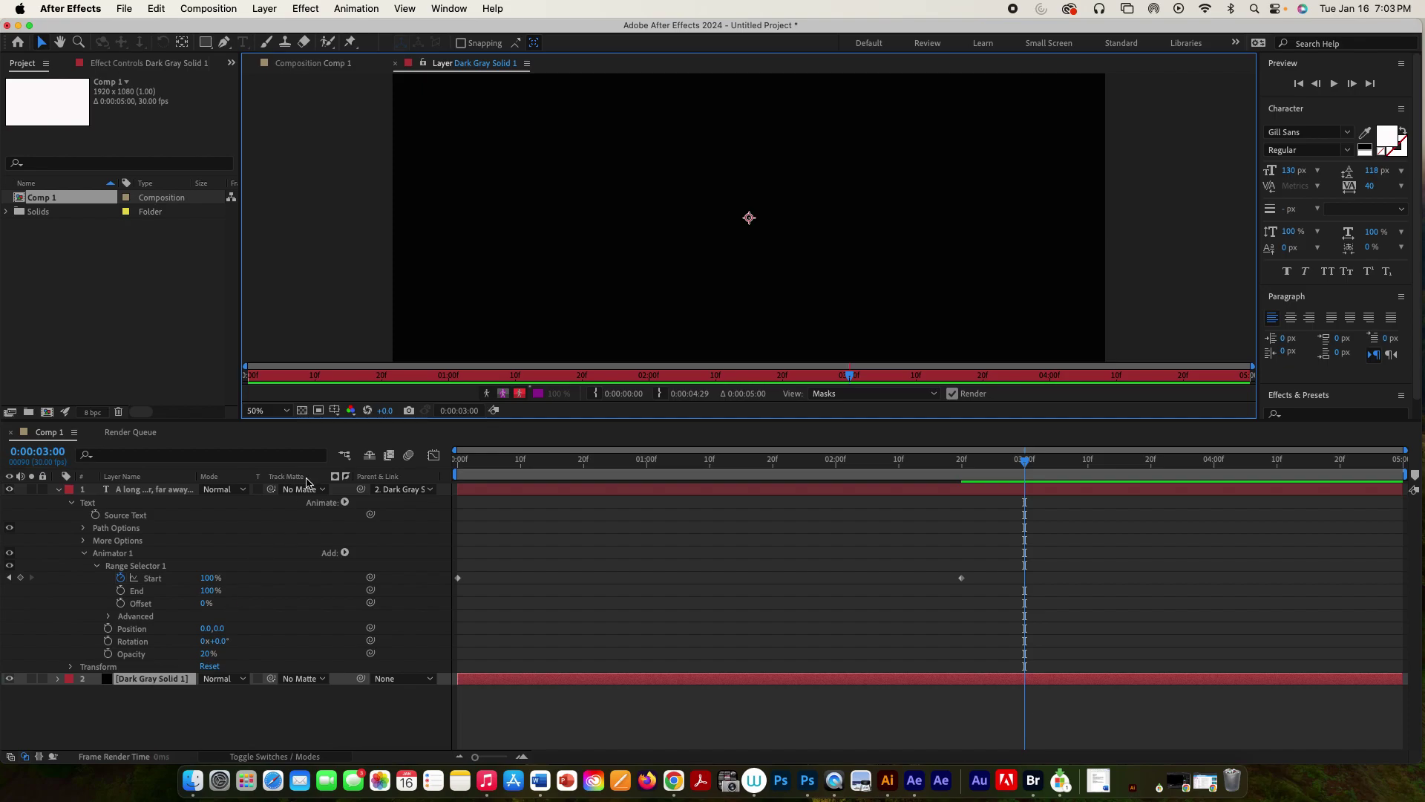
{"action": "left_click", "coordinate": [325, 64]}
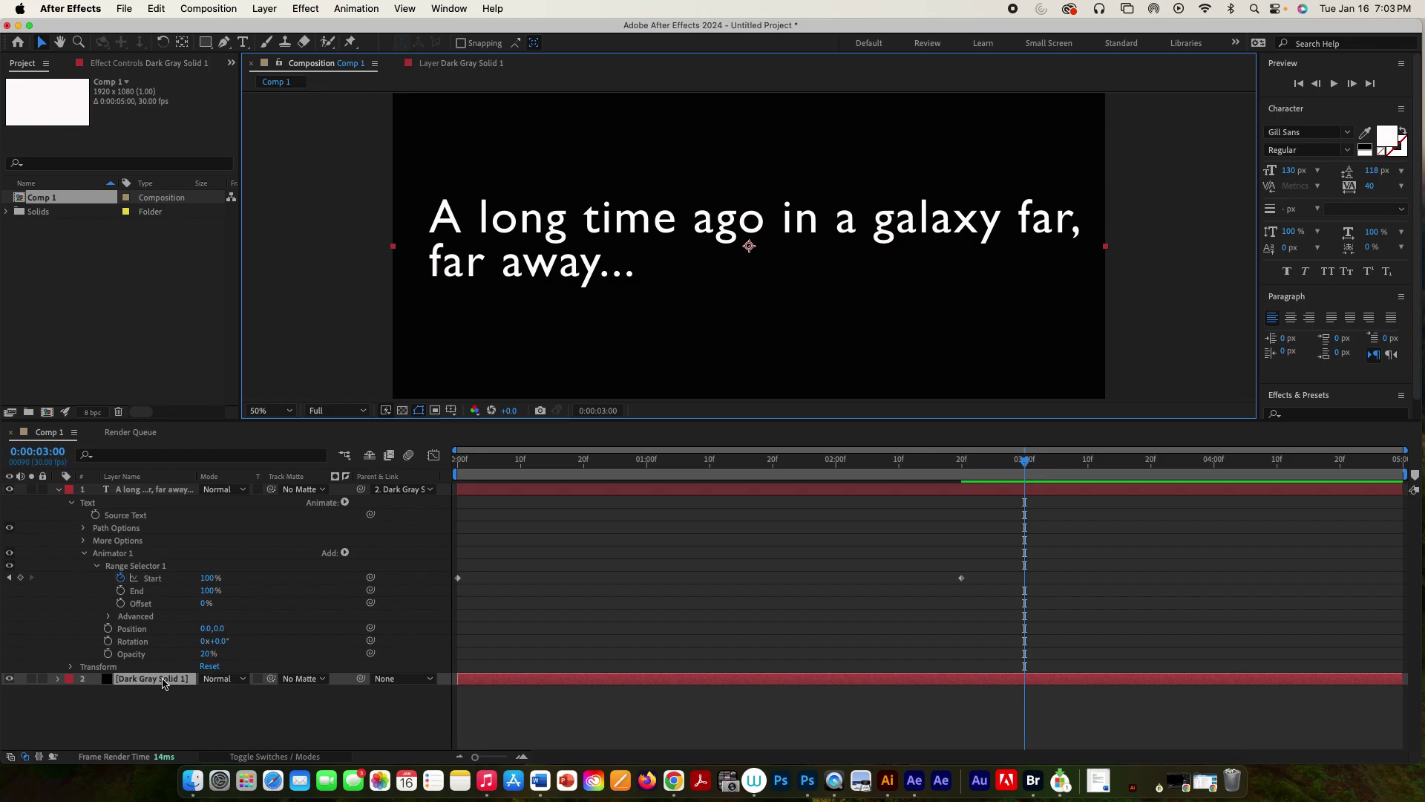
Keyframe Dark Gray Solid 1's Scale at 3:00, scrub it to 0% at 4:29, and preview.
{"action": "key", "text": "s"}
{"action": "left_click", "coordinate": [96, 694]}
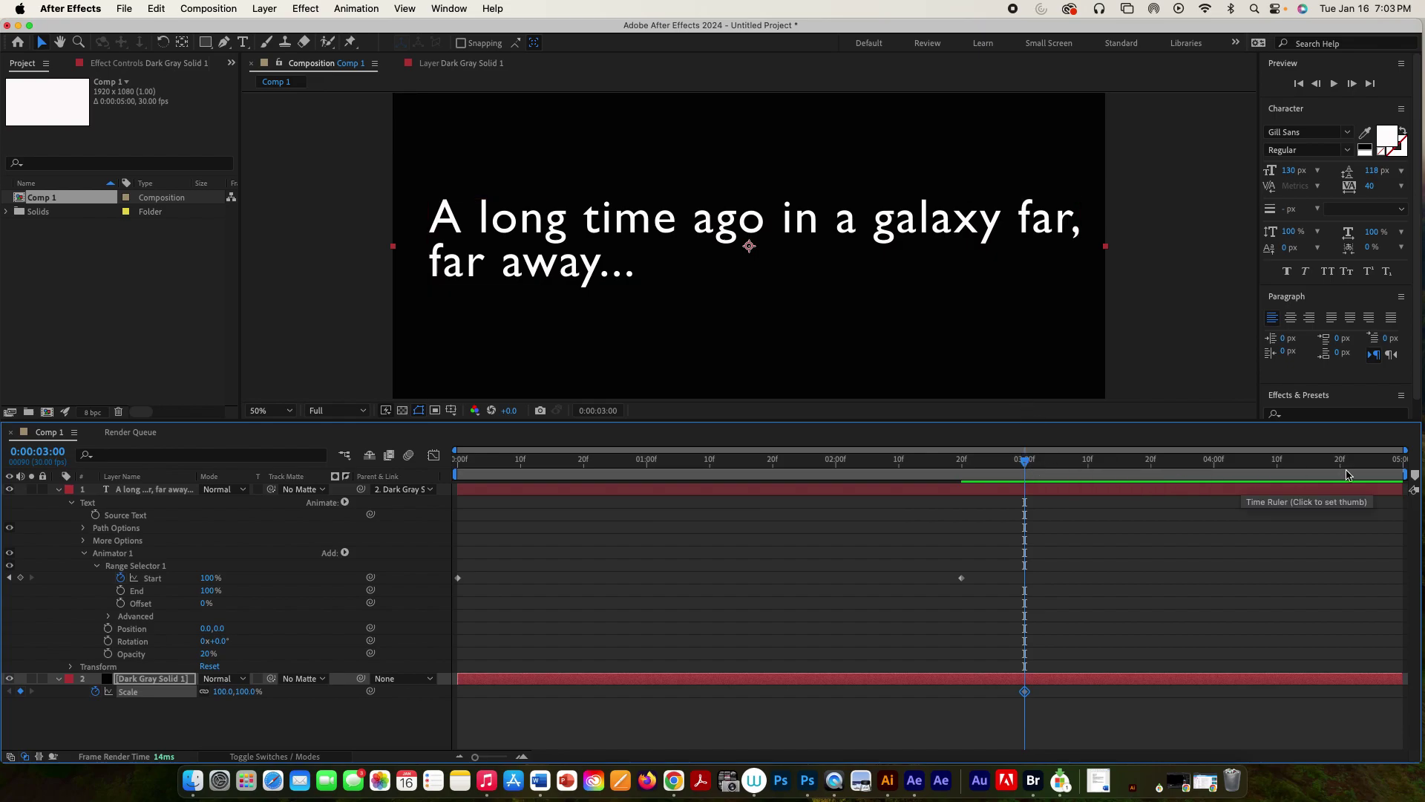
{"action": "left_click", "coordinate": [1401, 478]}
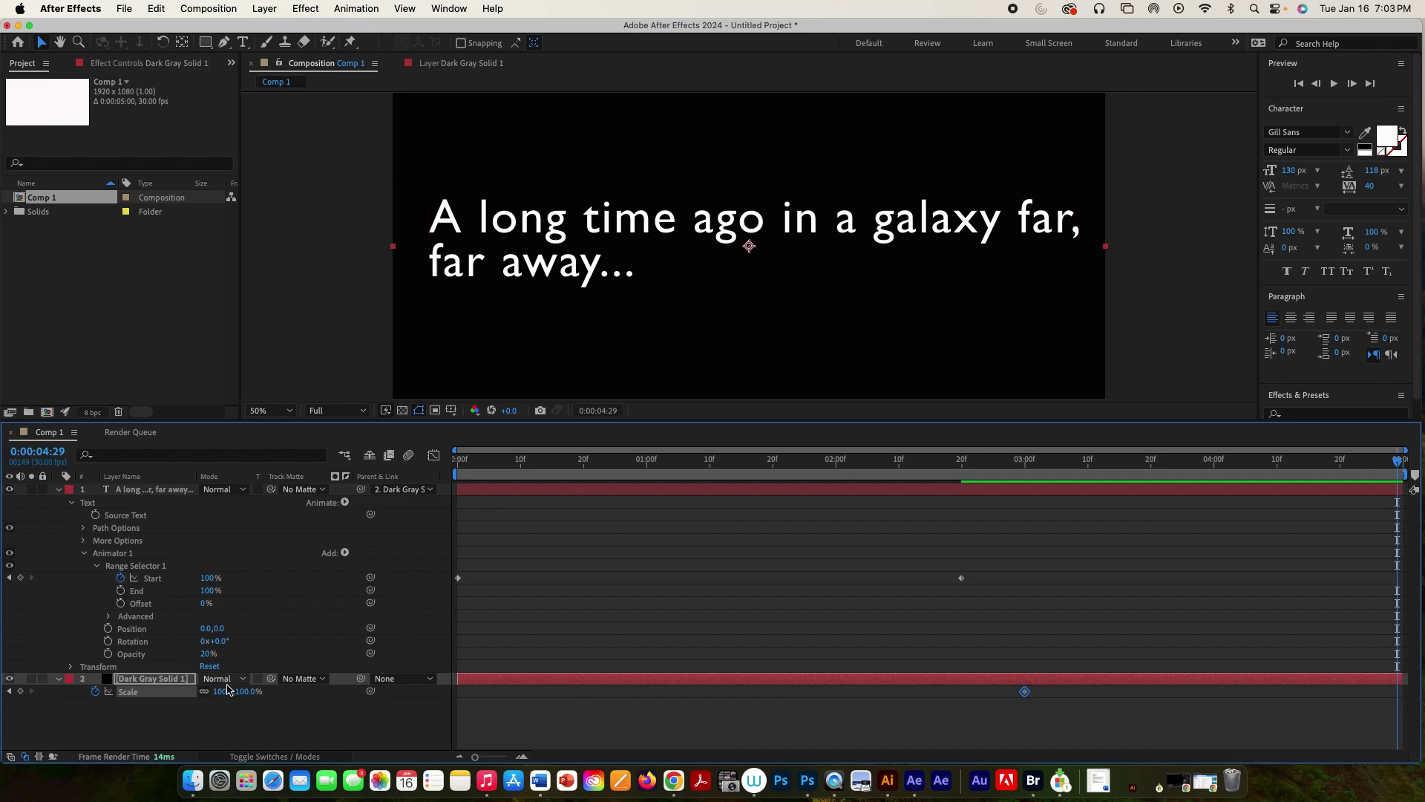
{"action": "left_click_drag", "start_coordinate": [247, 696], "coordinate": [173, 695]}
{"action": "key", "text": "space"}
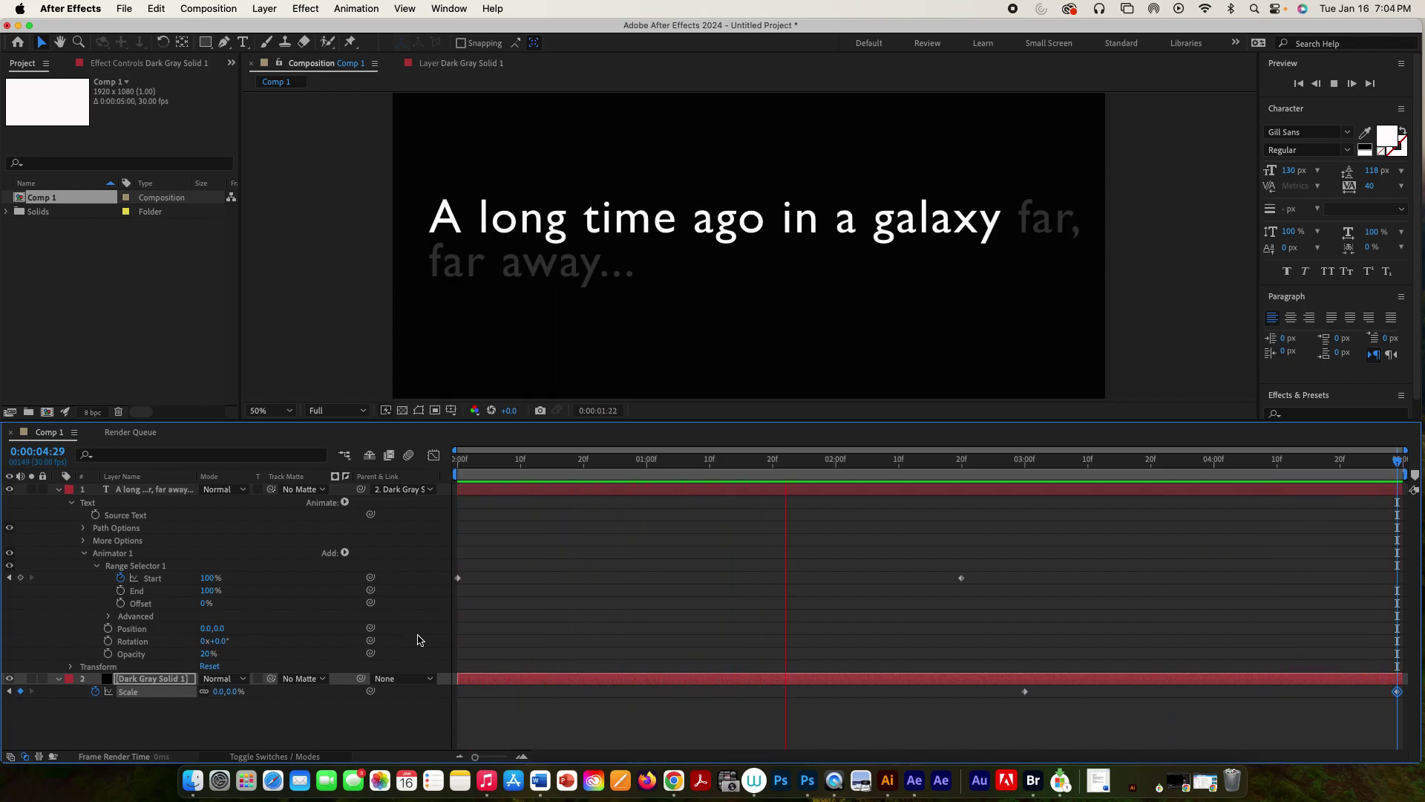
Keyframe the solid's Opacity at 3:00 and bring it down to 0% at 4:29.
{"action": "key", "text": "space"}
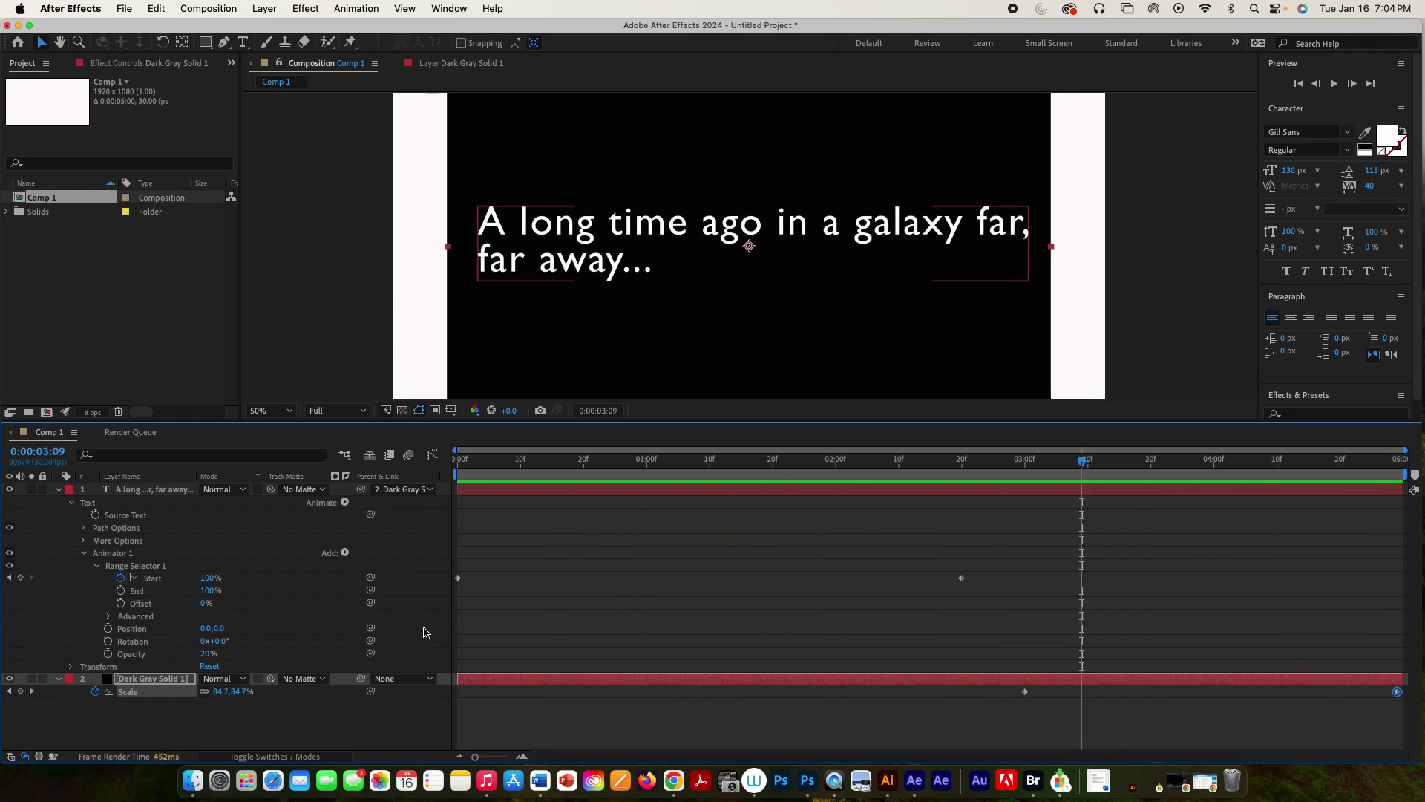
{"action": "left_click_drag", "start_coordinate": [1084, 461], "coordinate": [1031, 474]}
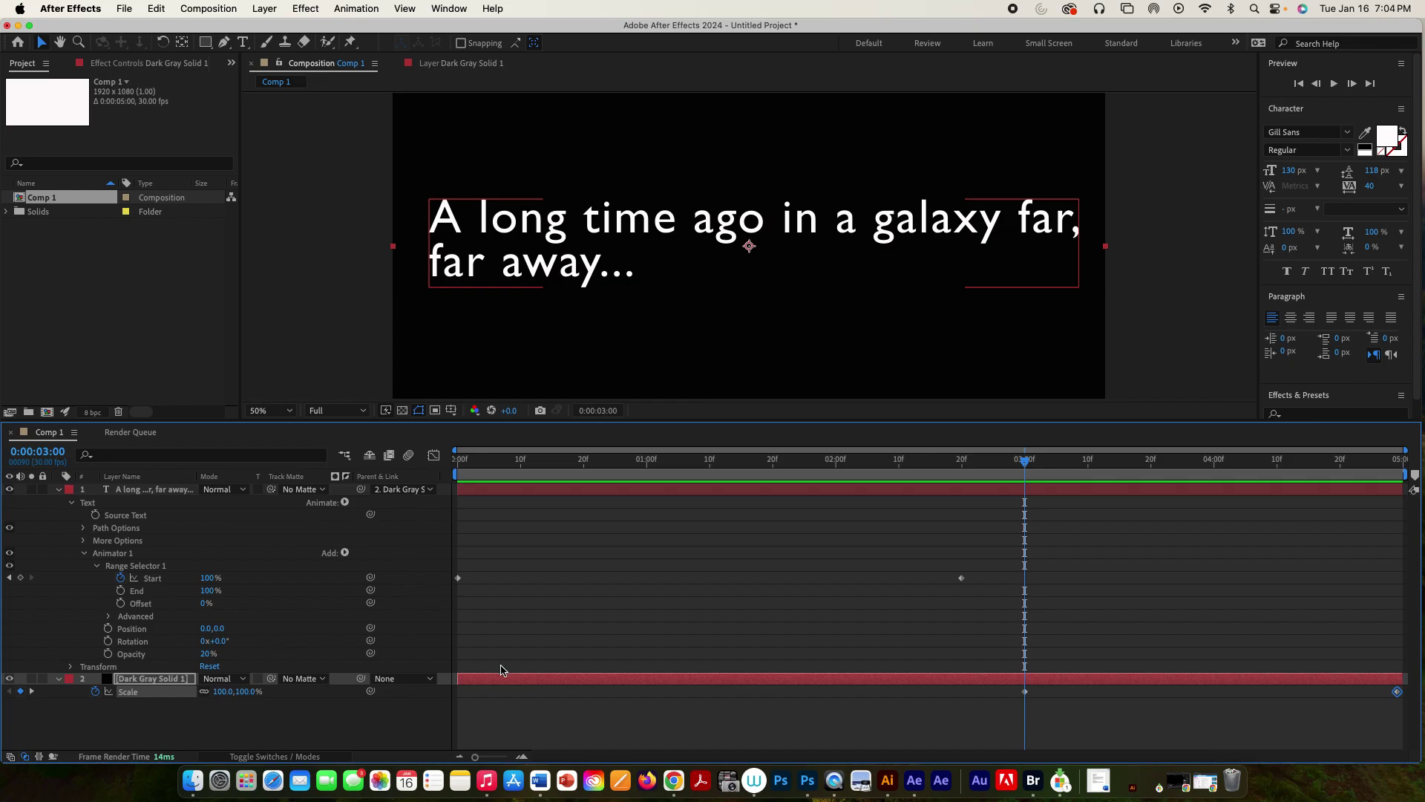
{"action": "double_click", "coordinate": [183, 684]}
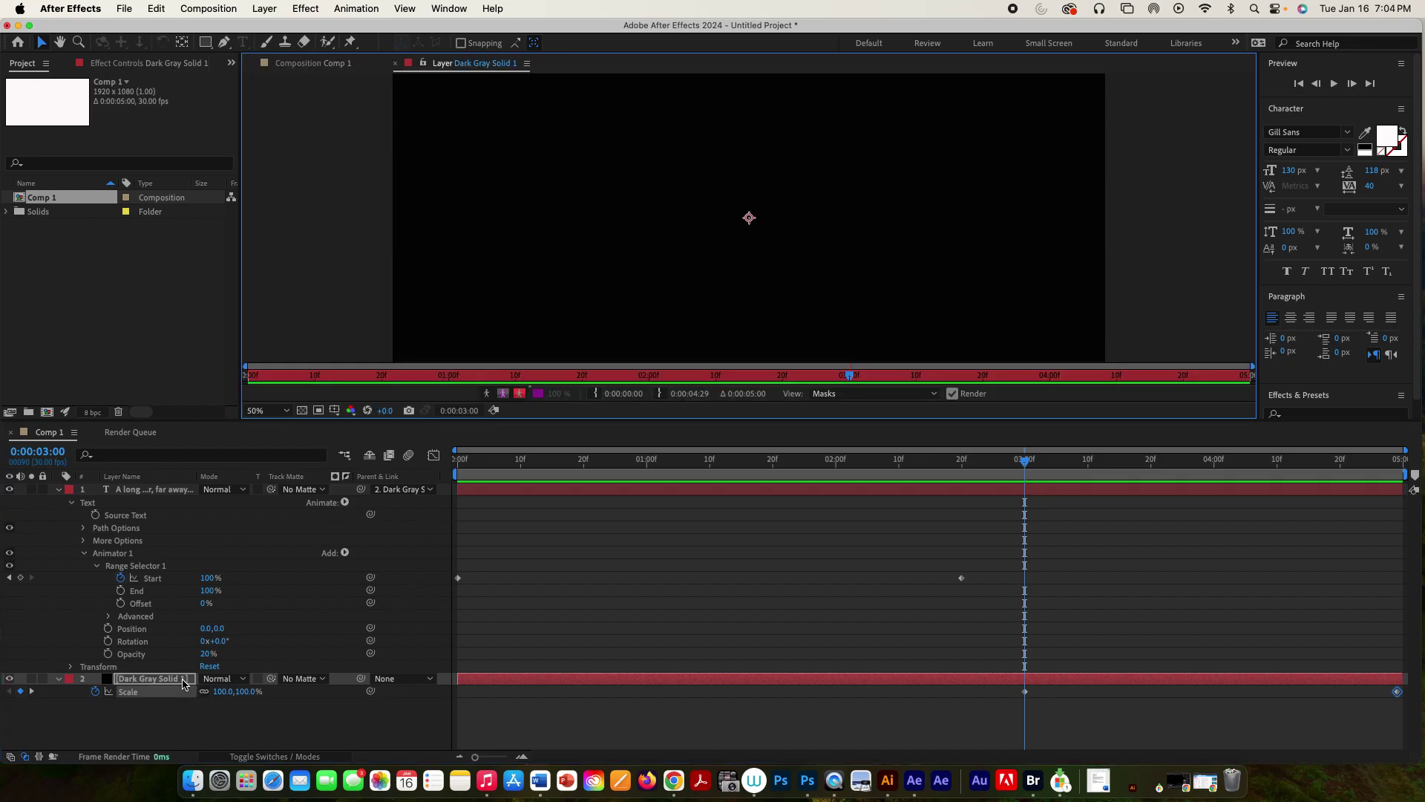
{"action": "key", "text": "shift+t"}
{"action": "left_click", "coordinate": [95, 705]}
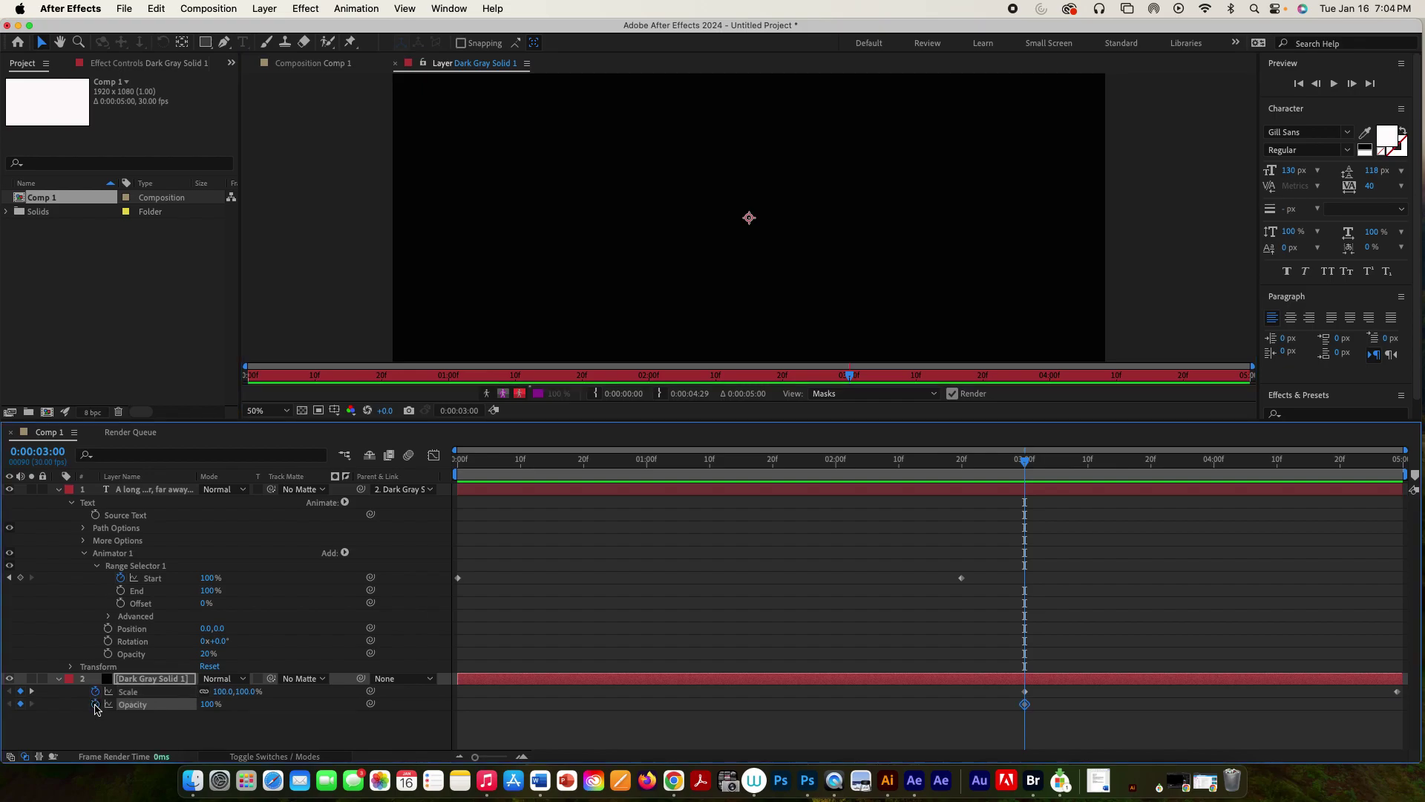
{"action": "left_click", "coordinate": [1410, 478]}
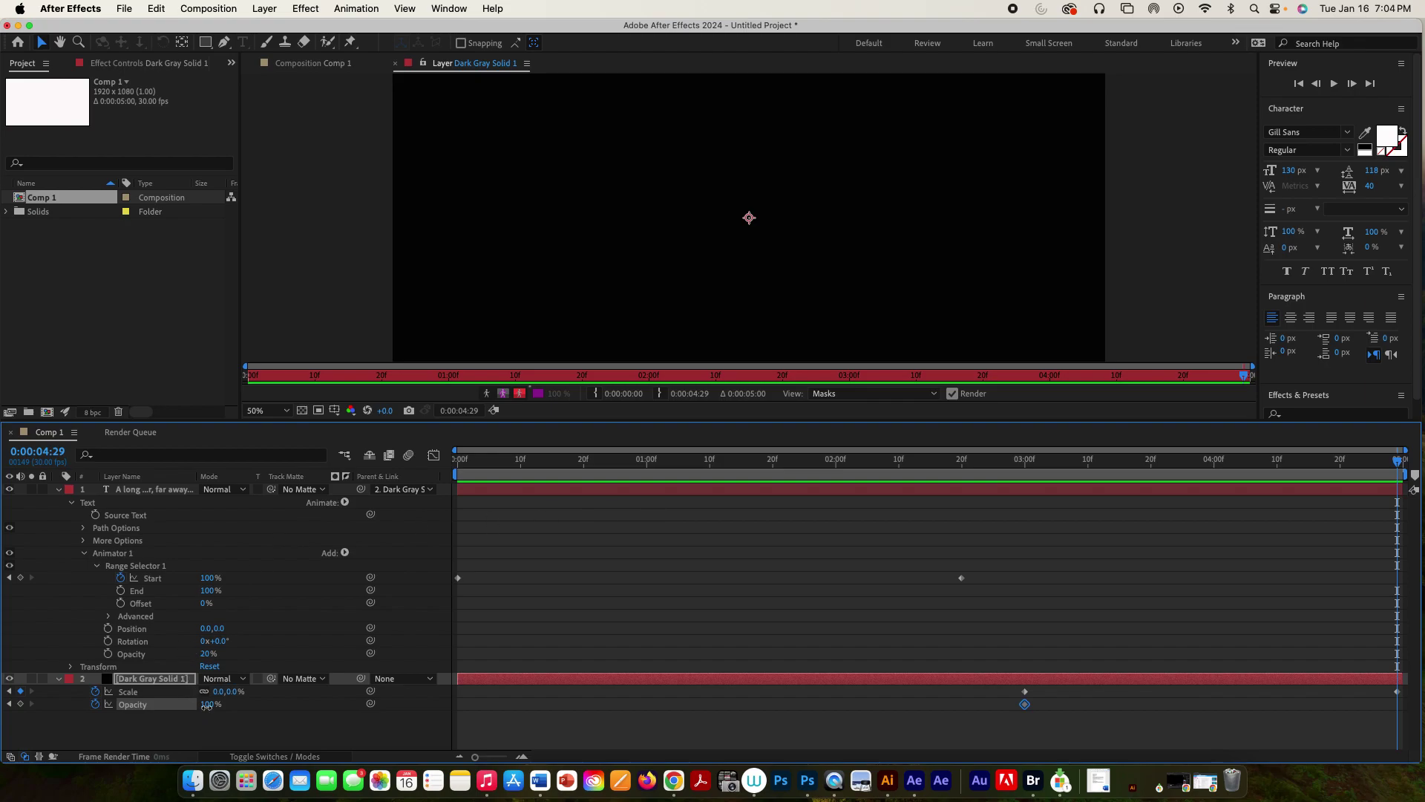
{"action": "left_click_drag", "start_coordinate": [206, 706], "coordinate": [174, 705]}
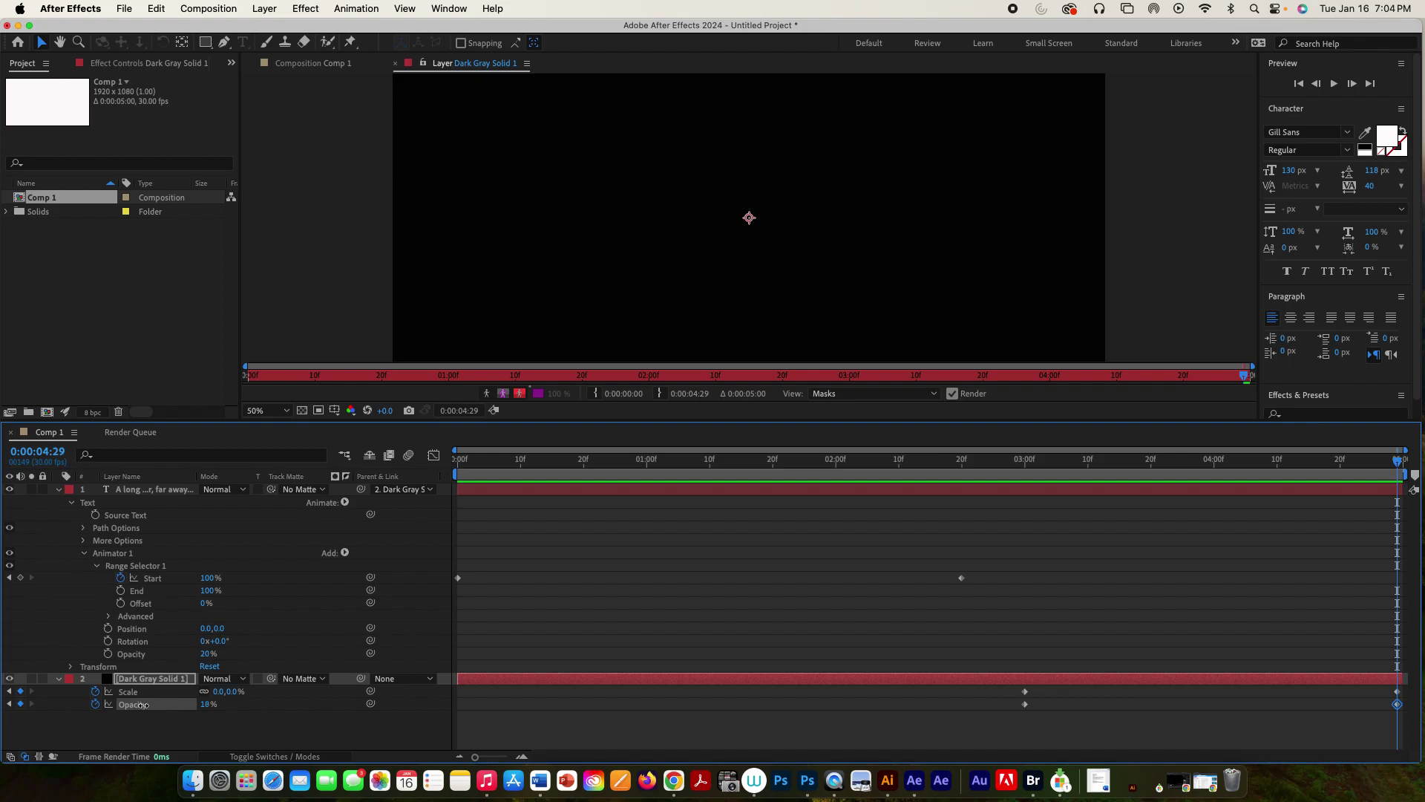
{"action": "left_click_drag", "start_coordinate": [136, 705], "coordinate": [134, 705]}
{"action": "left_click", "coordinate": [130, 705]}
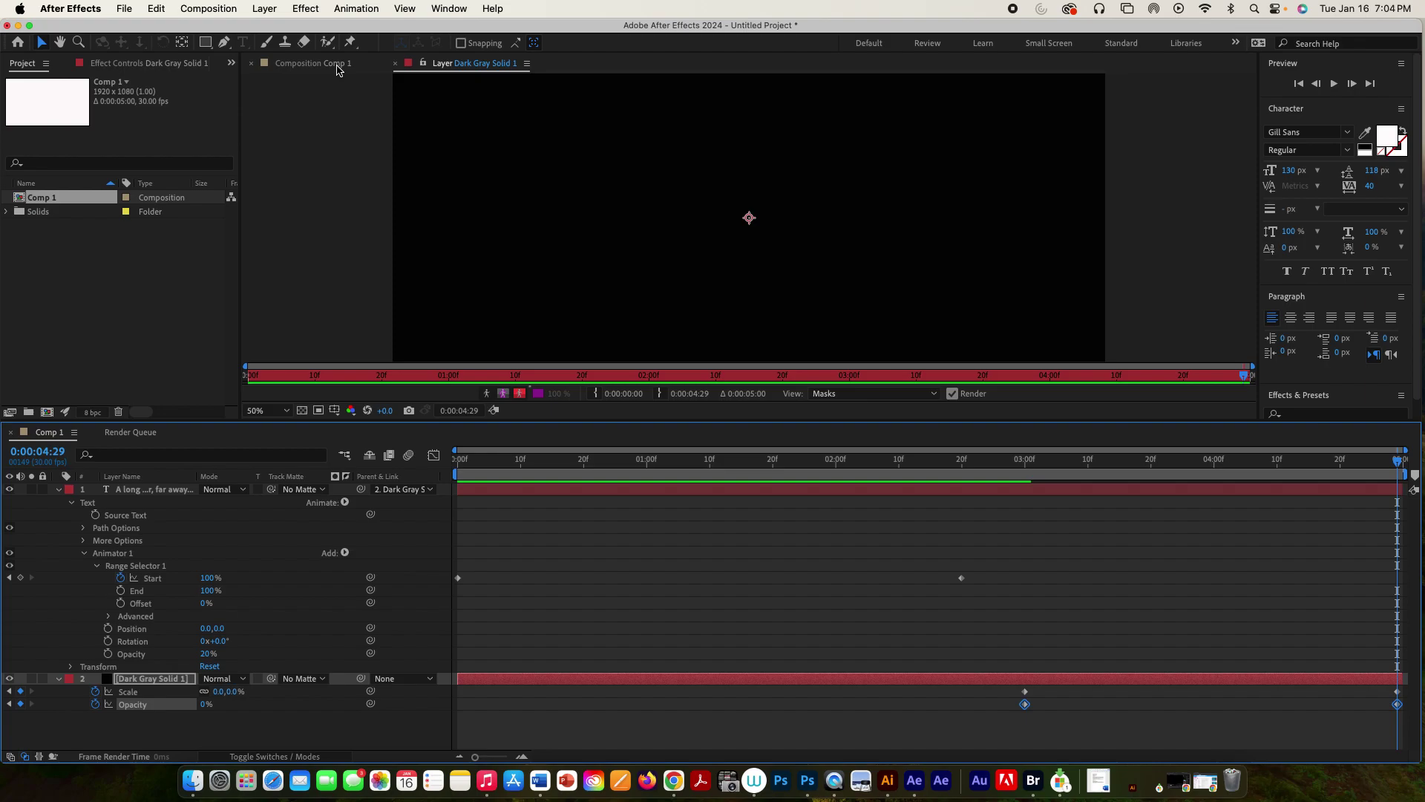
Return to the enlarged Comp 1 viewer and play the title typing on, shrinking and fading.
{"action": "left_click", "coordinate": [337, 65]}
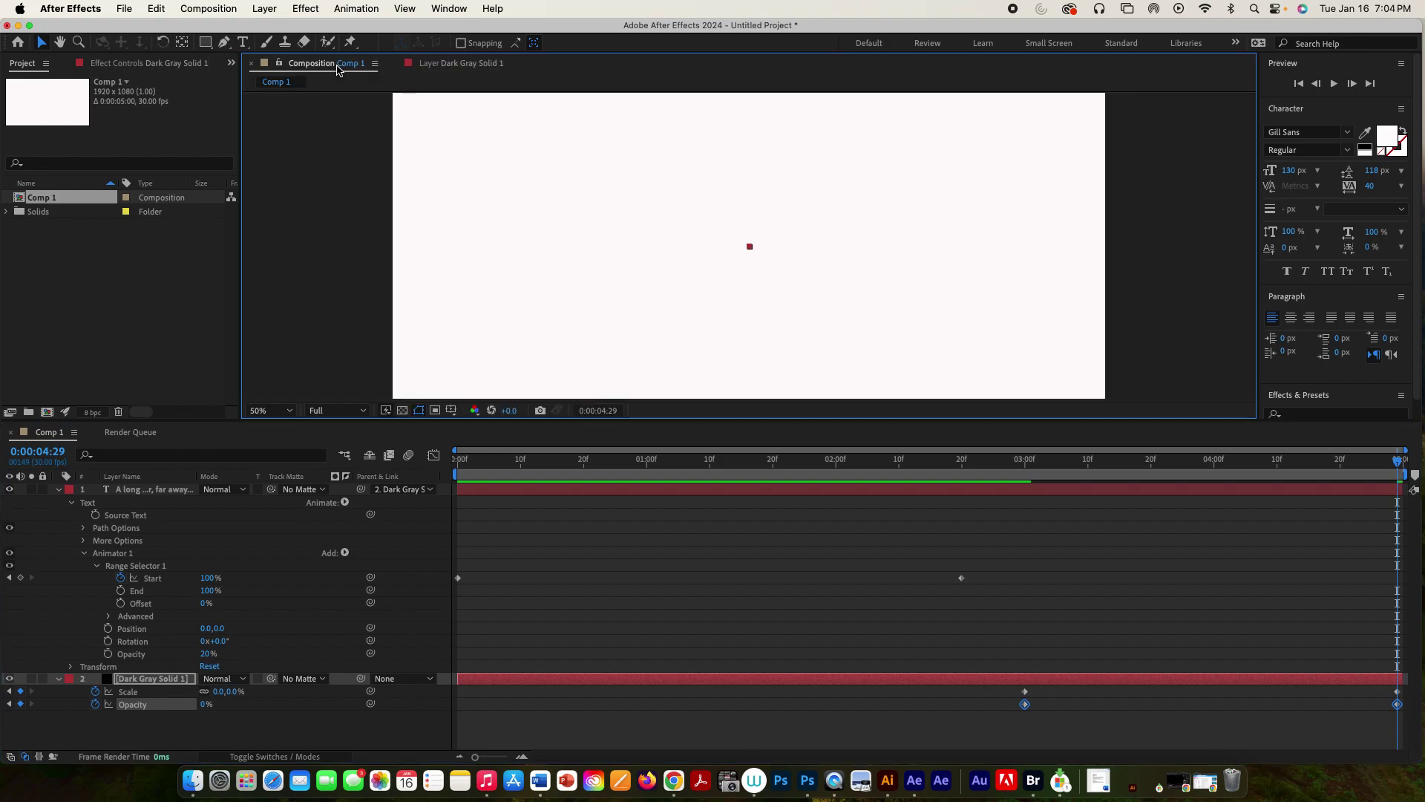
{"action": "left_click", "coordinate": [338, 65]}
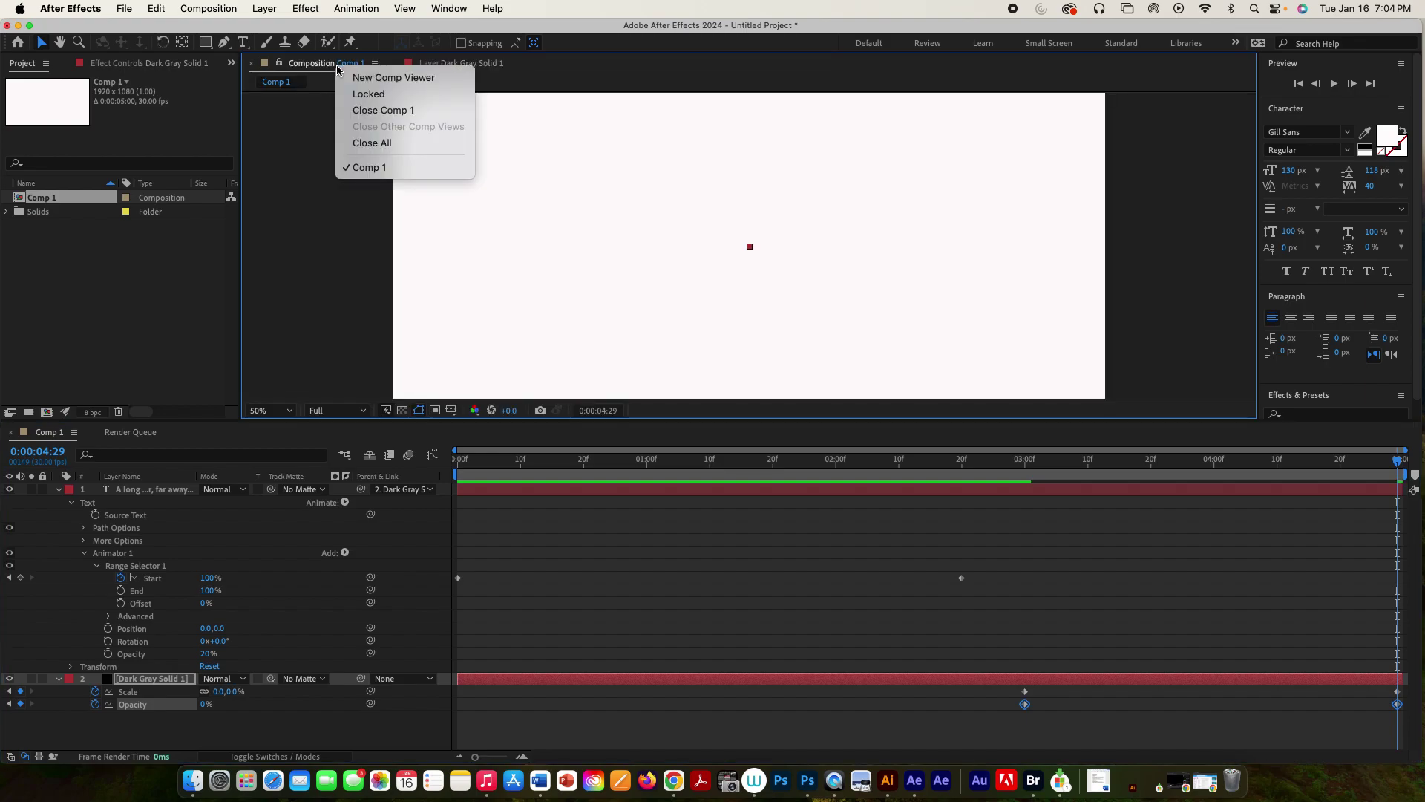
{"action": "left_click", "coordinate": [887, 419]}
{"action": "left_click_drag", "start_coordinate": [887, 419], "coordinate": [889, 544]}
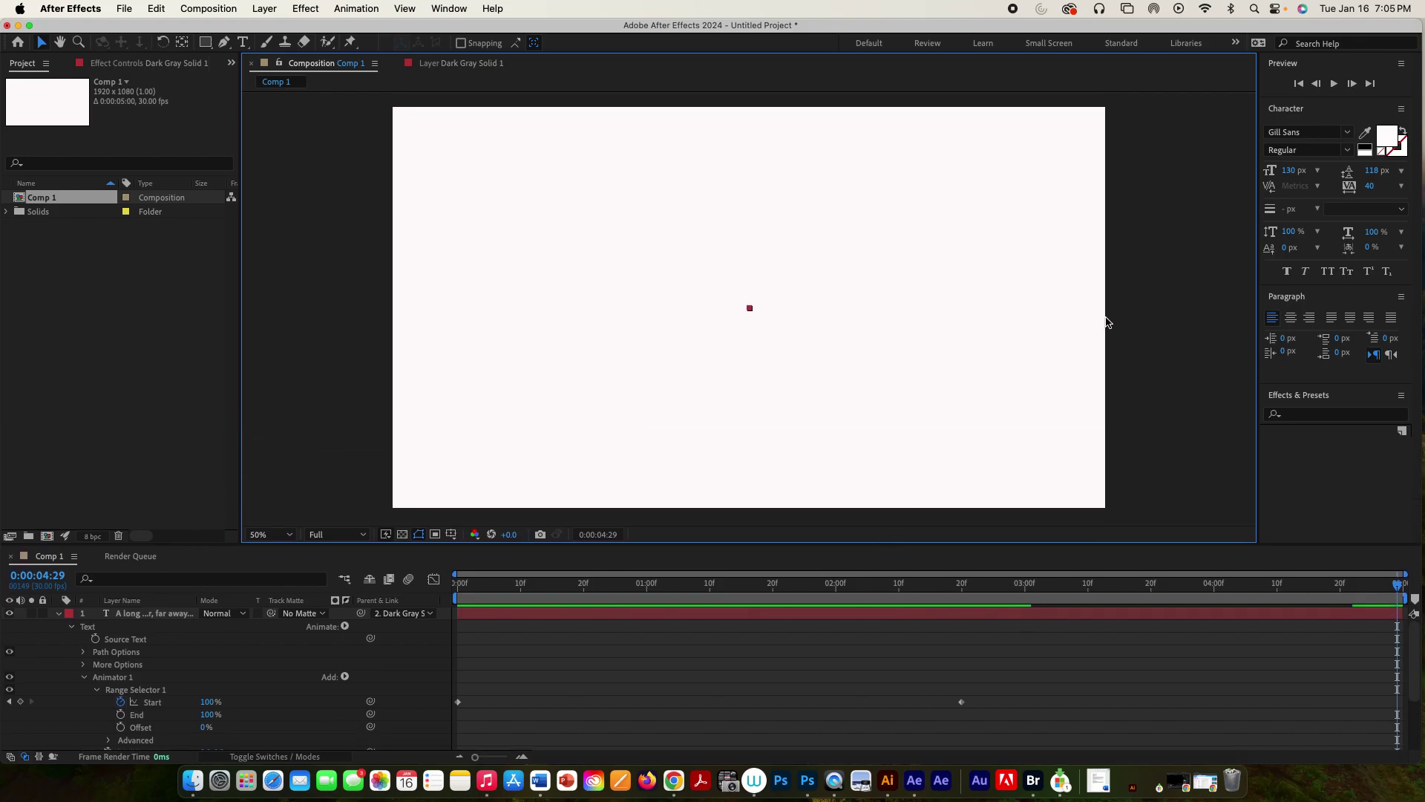
{"action": "key", "text": "space"}
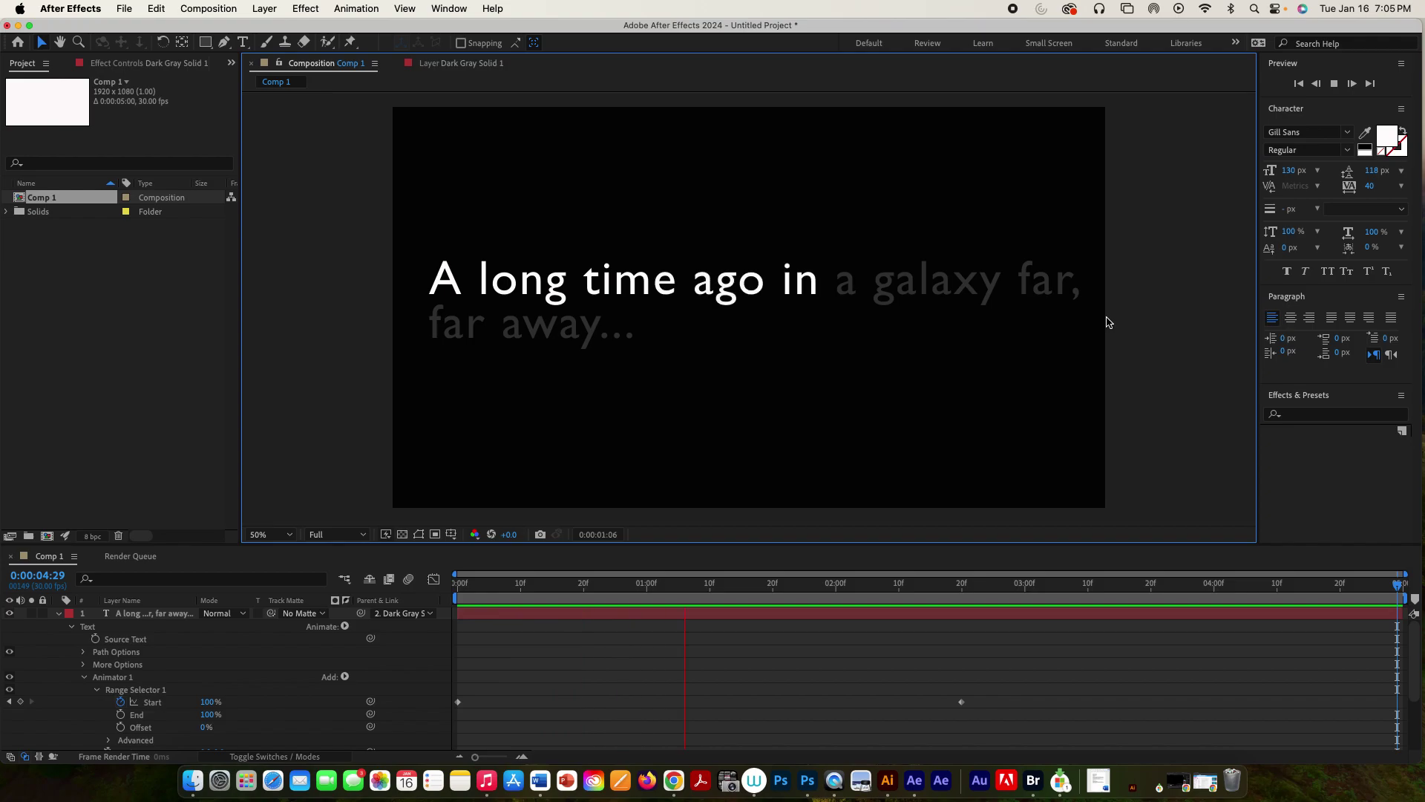
Stop playback and Save As the project under the name 'Along time ago'.
{"action": "key", "text": "space"}
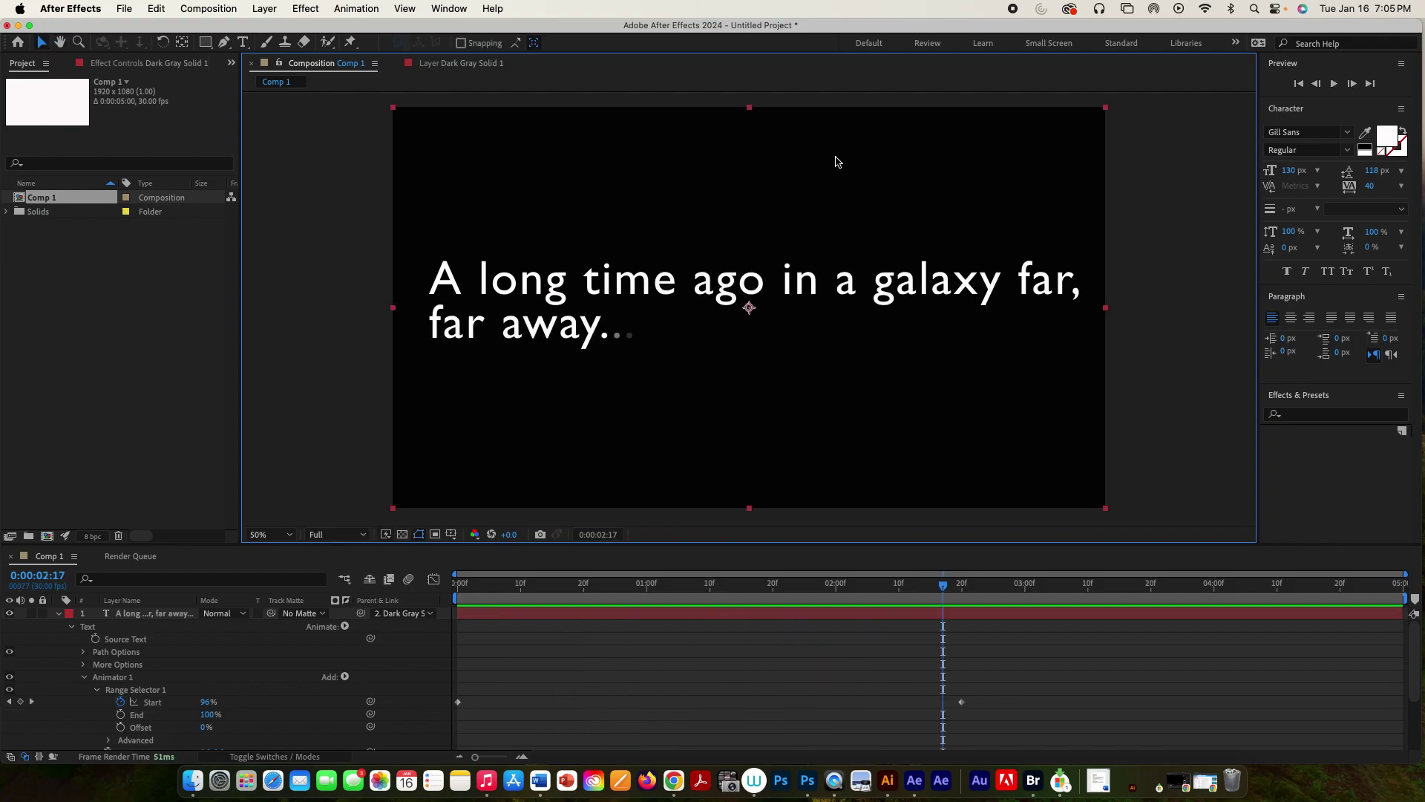
{"action": "left_click", "coordinate": [126, 9]}
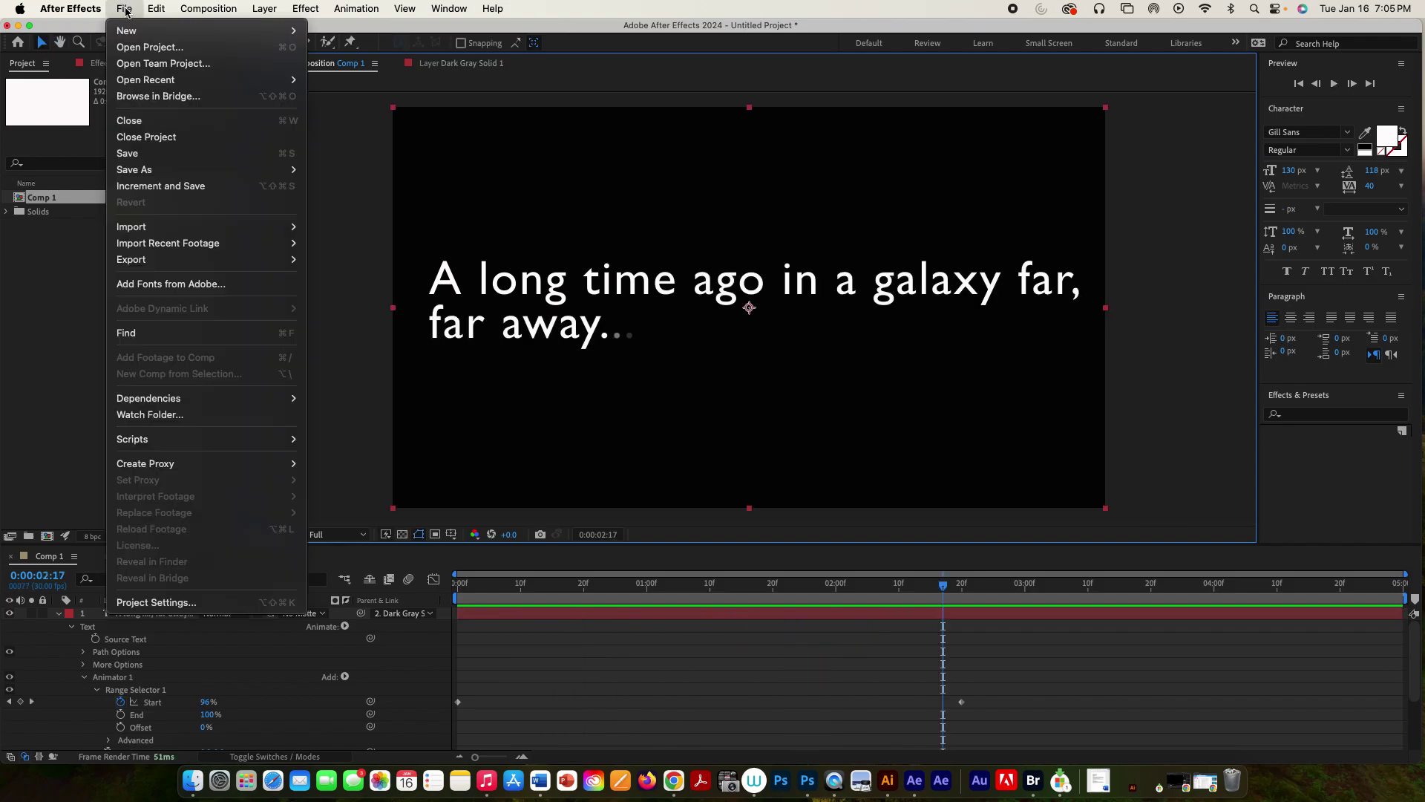
{"action": "mouse_move", "coordinate": [197, 170]}
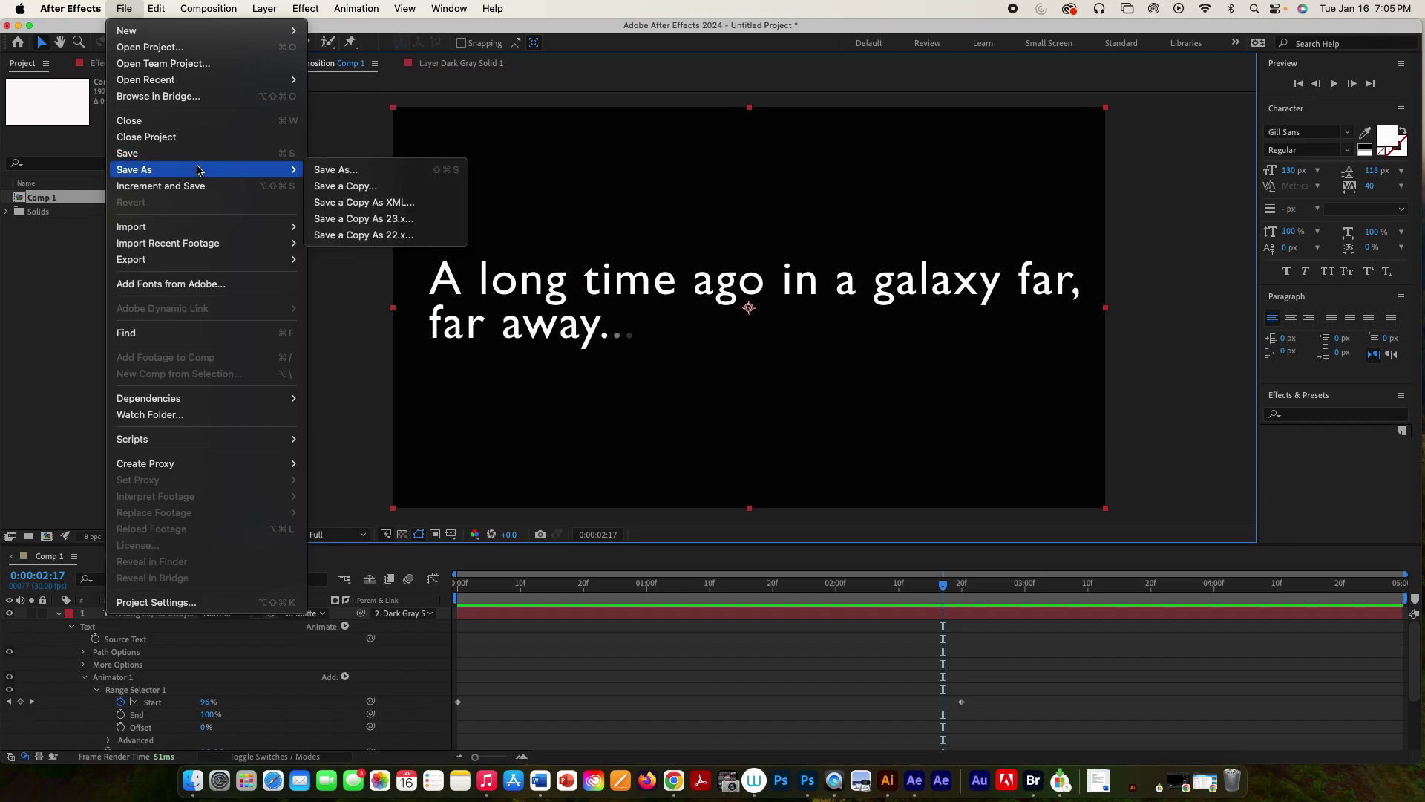
{"action": "left_click", "coordinate": [347, 177]}
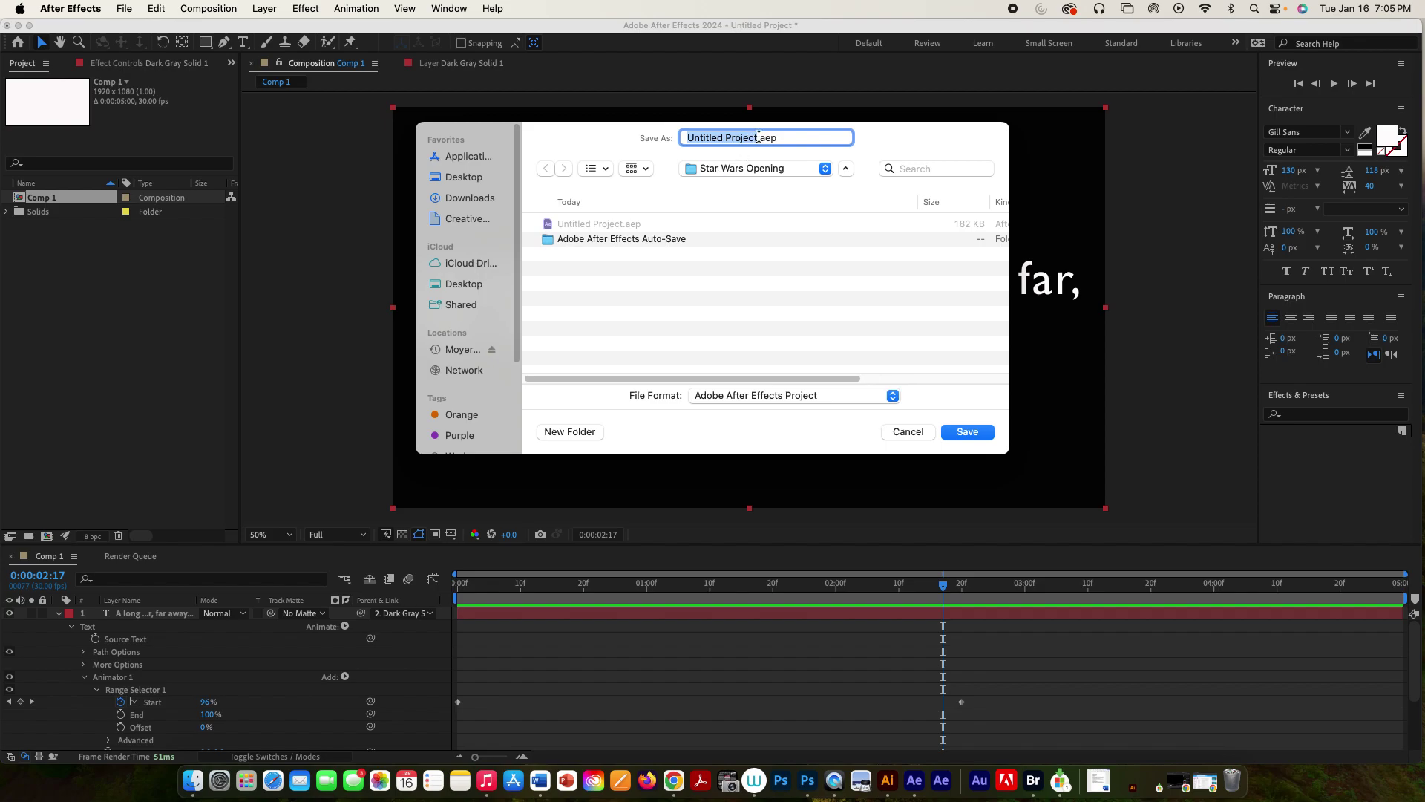
{"action": "type", "text": "Along time ag"}
{"action": "left_click", "coordinate": [968, 431]}
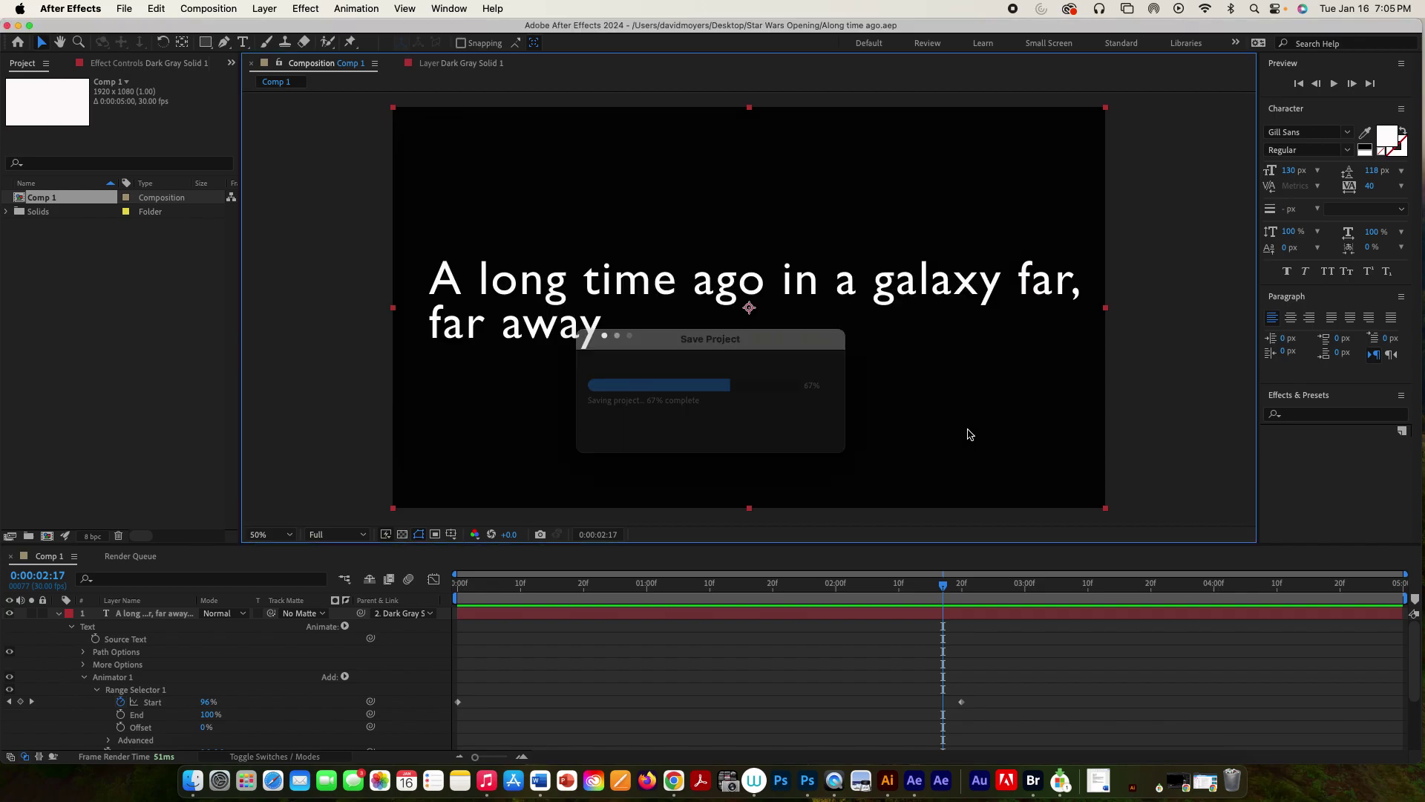
Queue Comp 1, set the H.264 output file to 'Animation 3.mp4', and start rendering.
{"action": "left_click", "coordinate": [198, 8]}
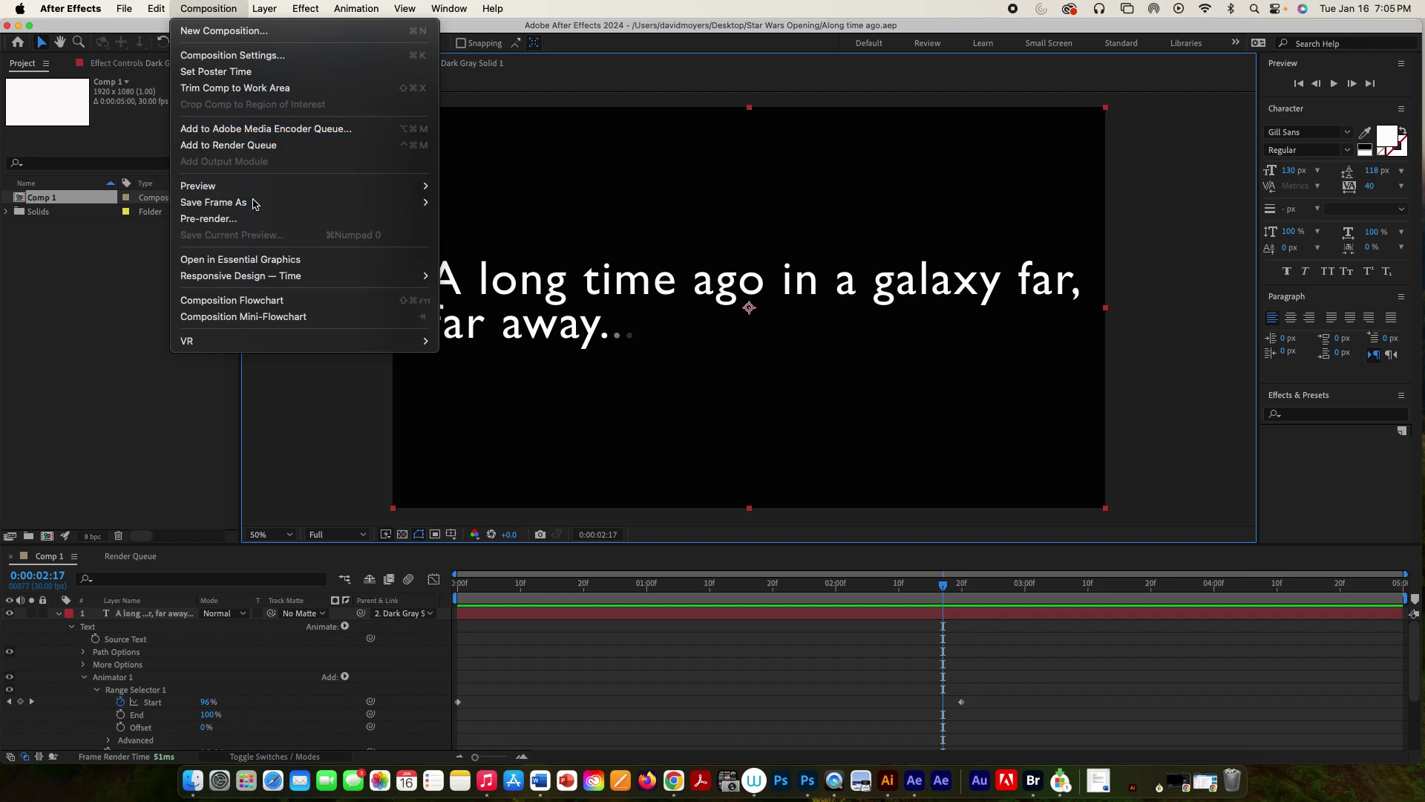
{"action": "left_click", "coordinate": [250, 152]}
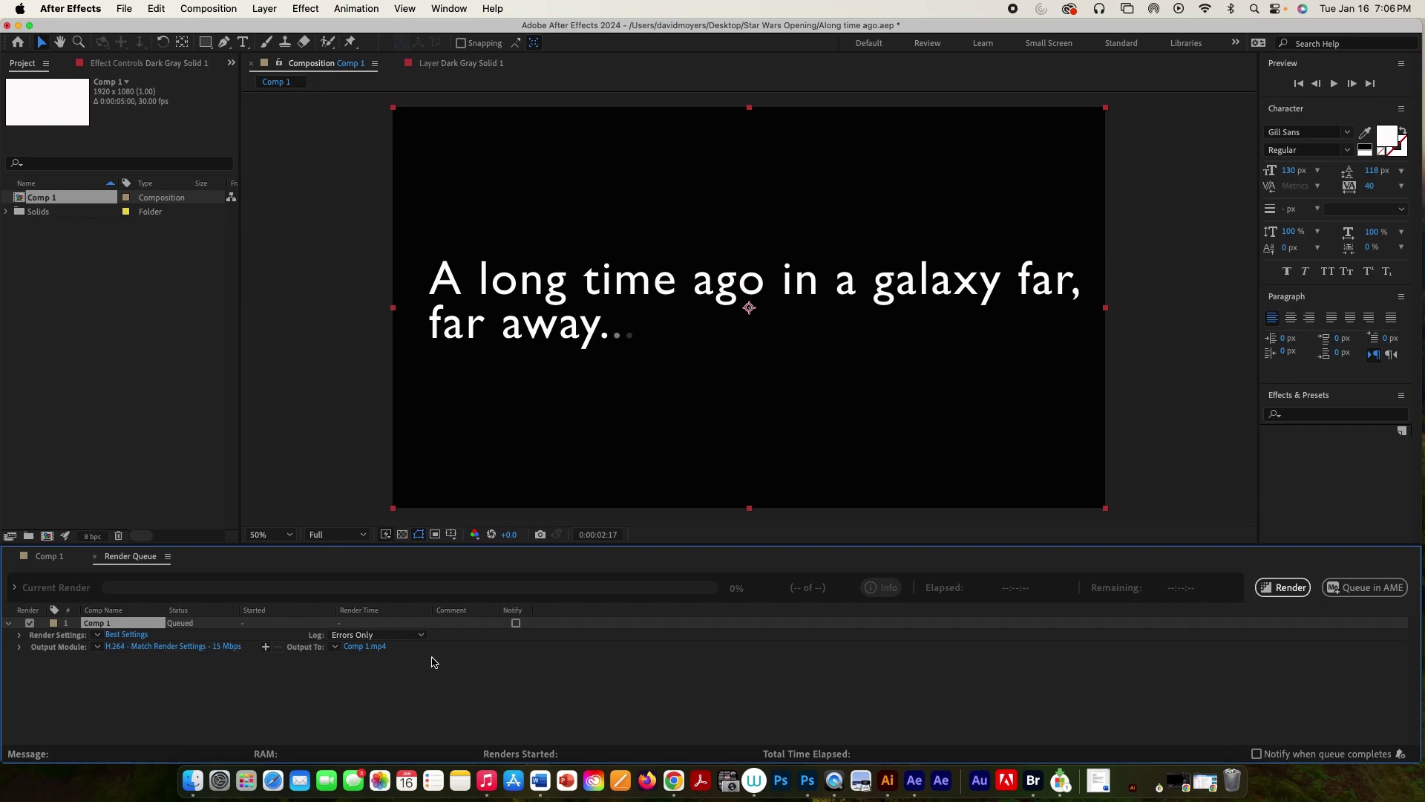
{"action": "left_click", "coordinate": [378, 650]}
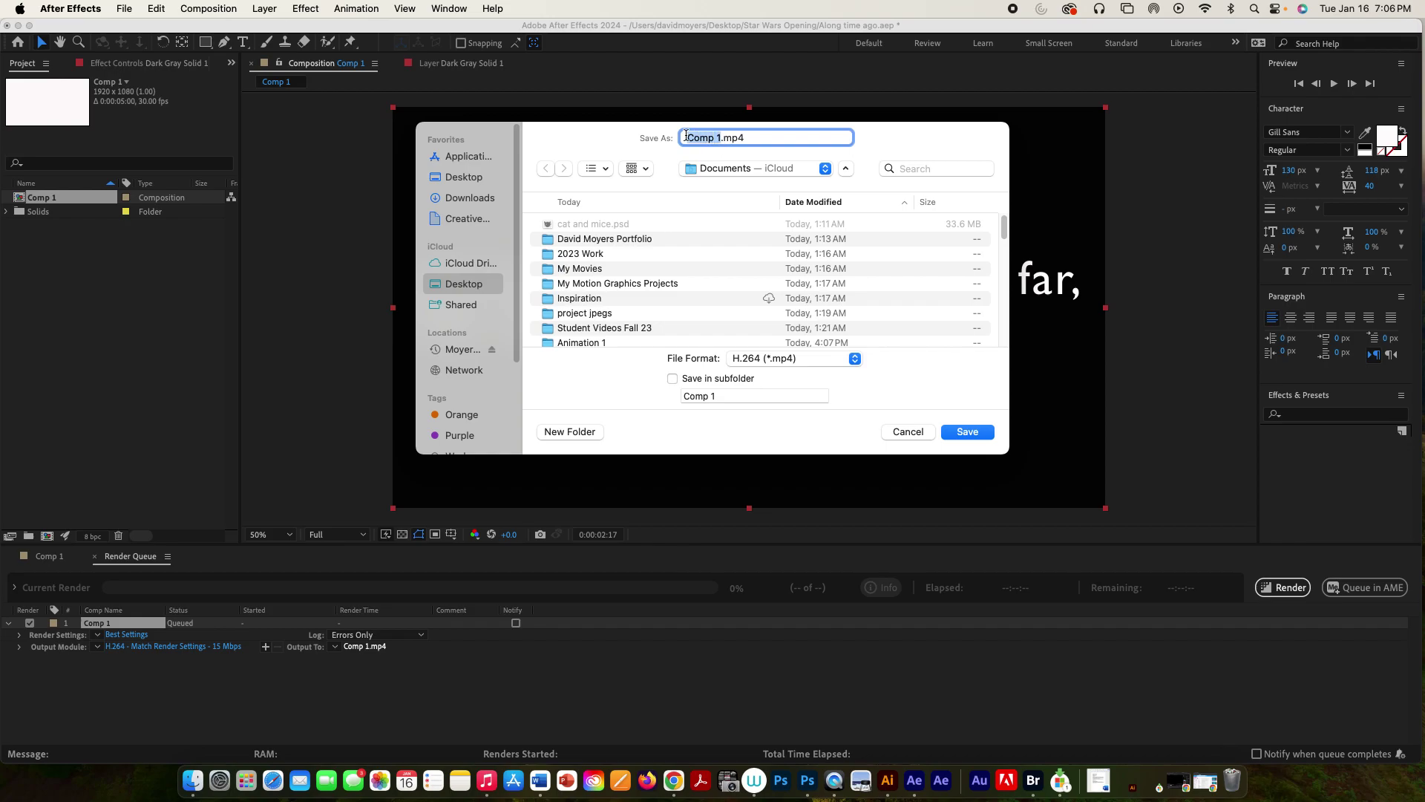
{"action": "type", "text": "Animation 3"}
{"action": "left_click", "coordinate": [961, 432]}
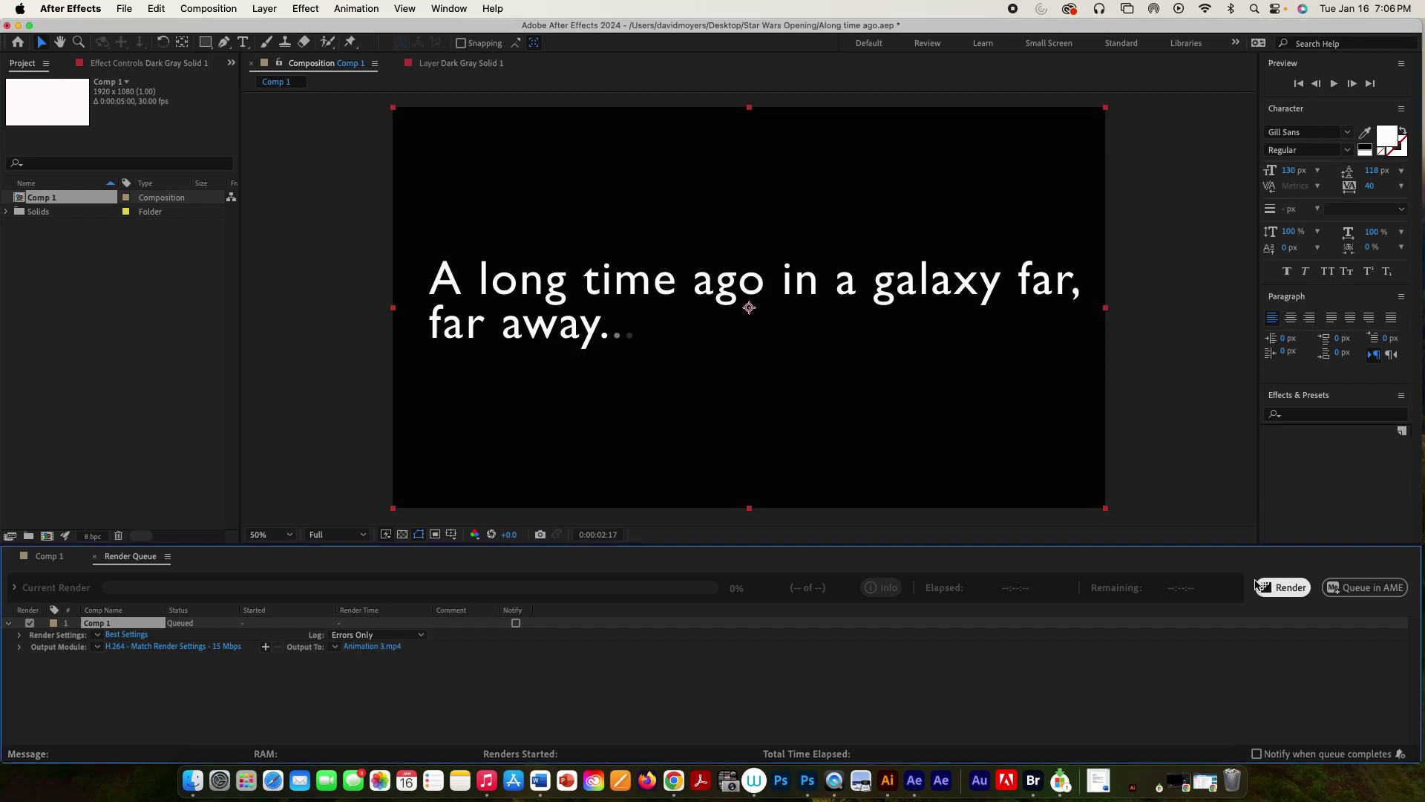
{"action": "left_click", "coordinate": [1282, 587]}
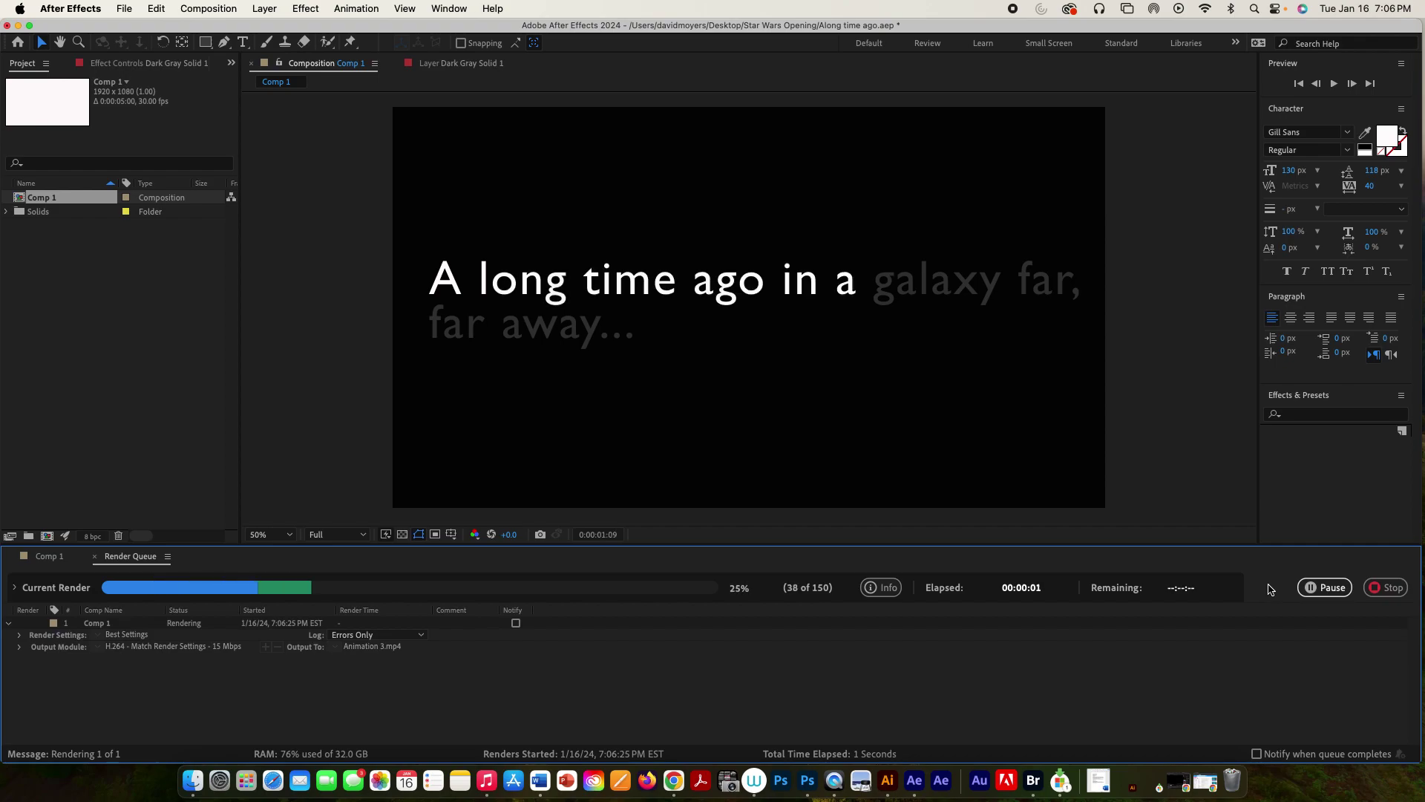